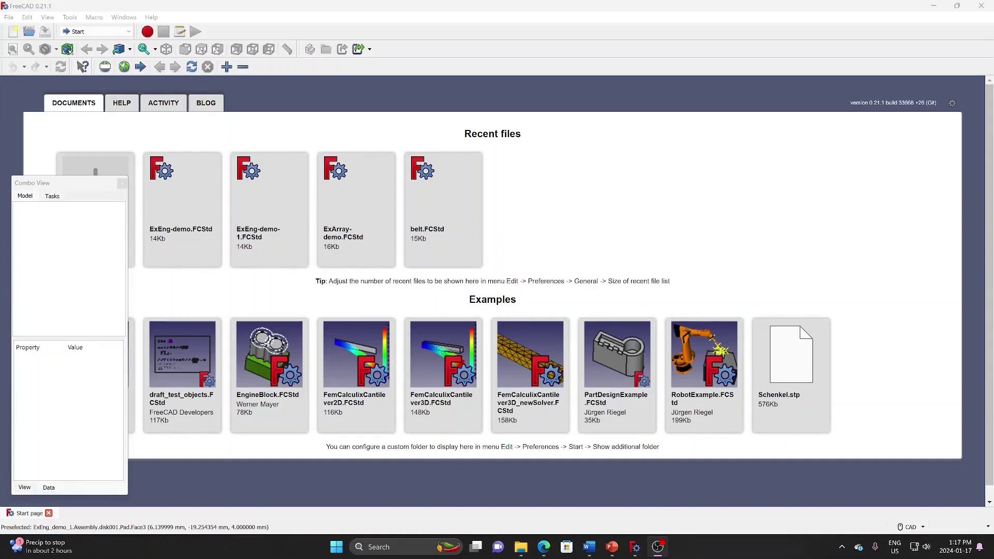
# Step: Switch to the PowerPoint slide show, read the slide explaining the conditional expression, and return to FreeCAD
pyautogui.hotkey('alt', 'Tab')
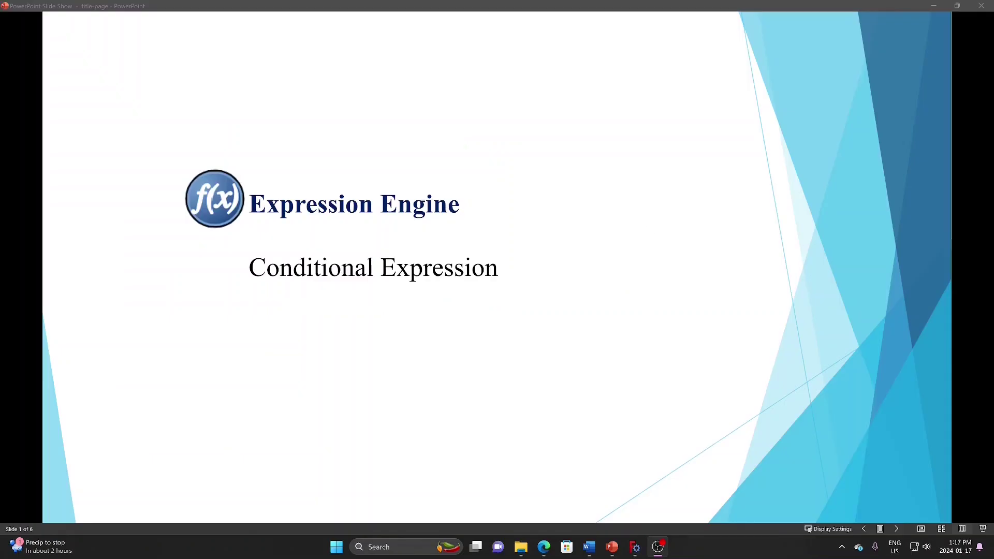
pyautogui.click(616, 501)
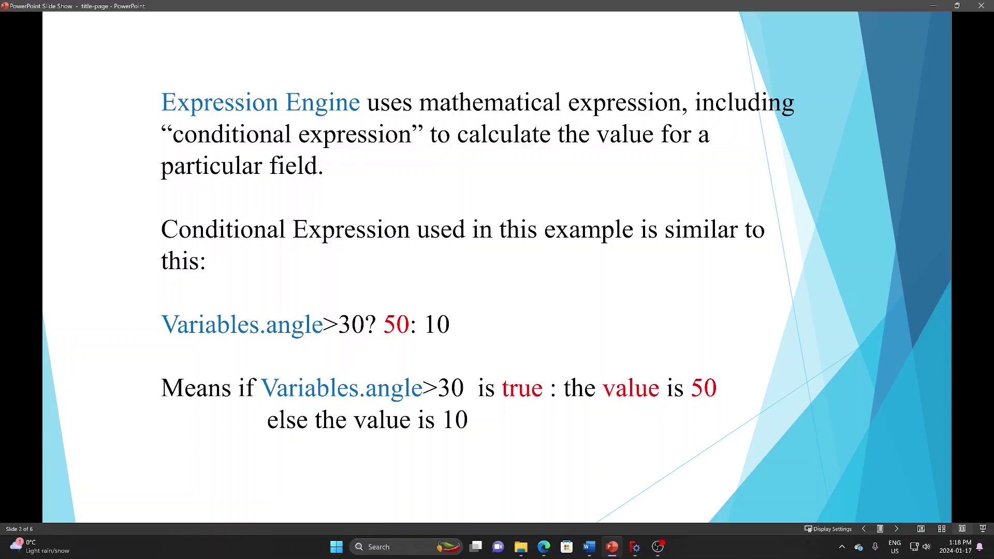
pyautogui.hotkey('alt', 'Tab')
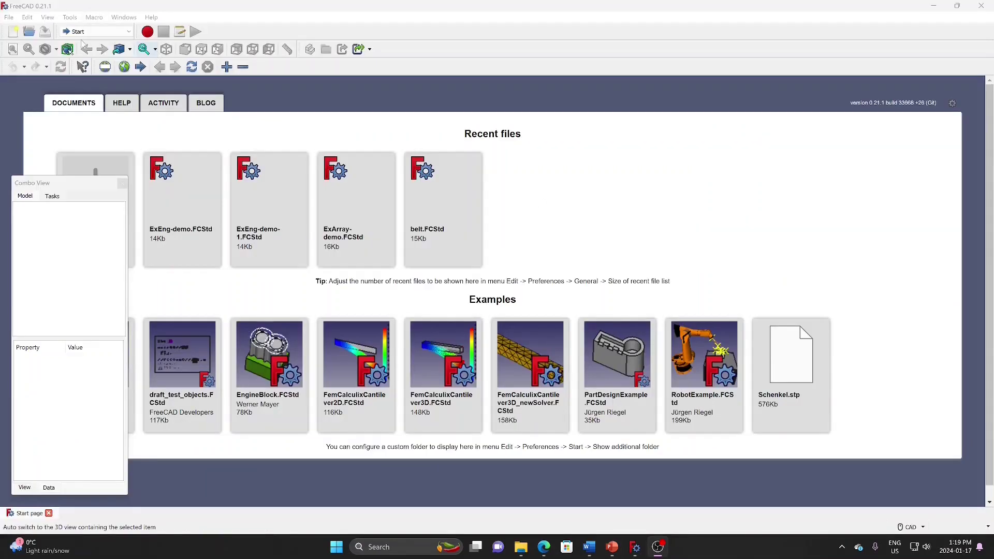
# Step: Create a new empty document and save it as ExEng-demo in the FreeCAD folder
pyautogui.click(9, 17)
pyautogui.click(21, 31)
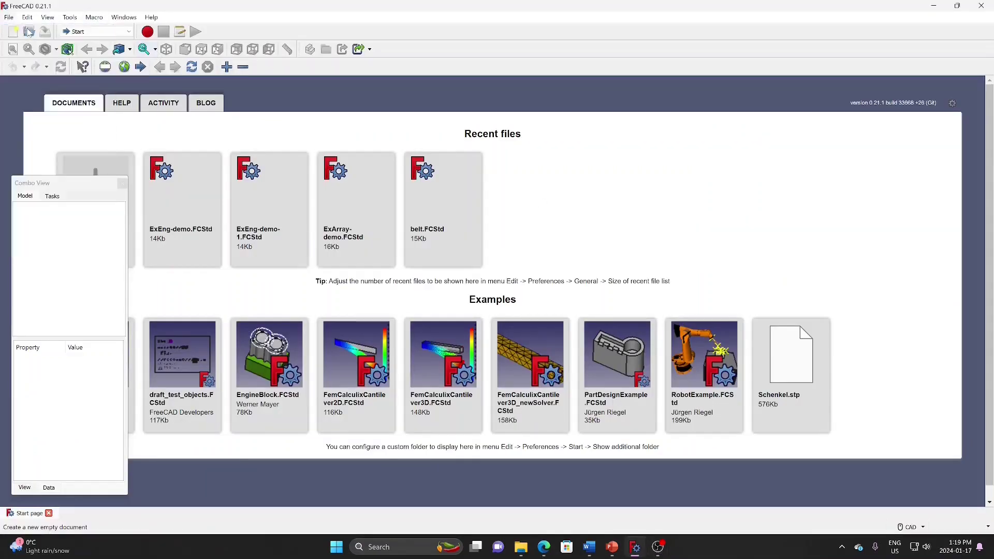
pyautogui.click(7, 19)
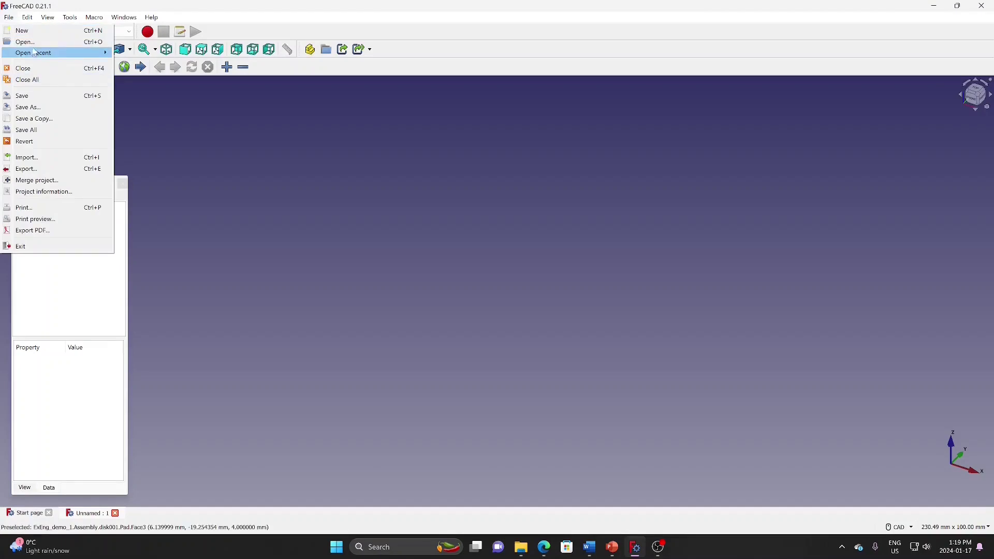
pyautogui.click(35, 111)
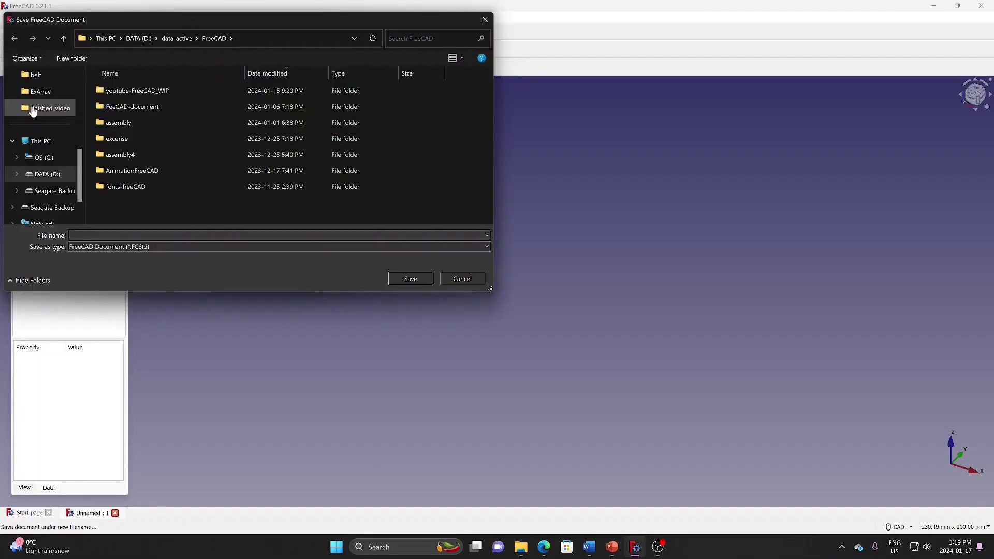
pyautogui.write('Ex')
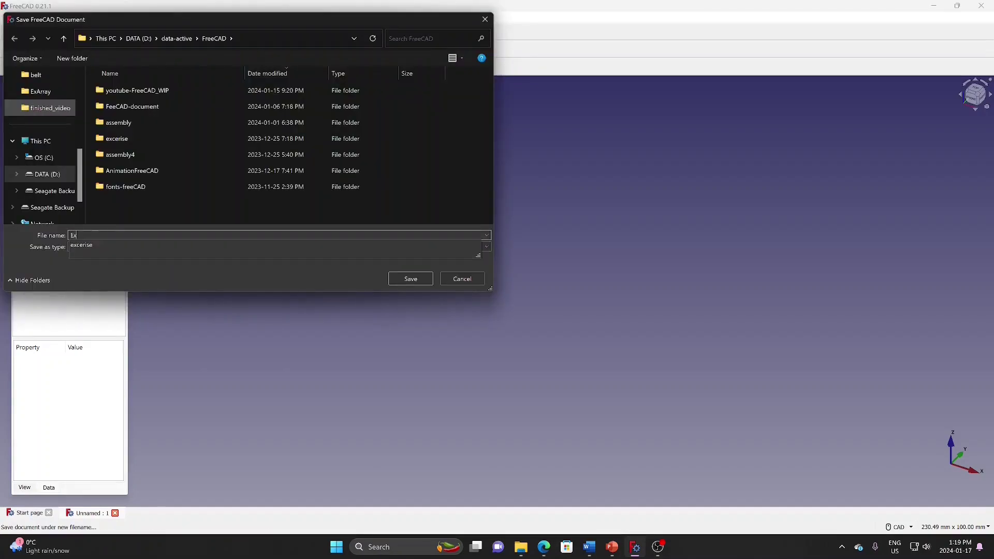
pyautogui.write('En')
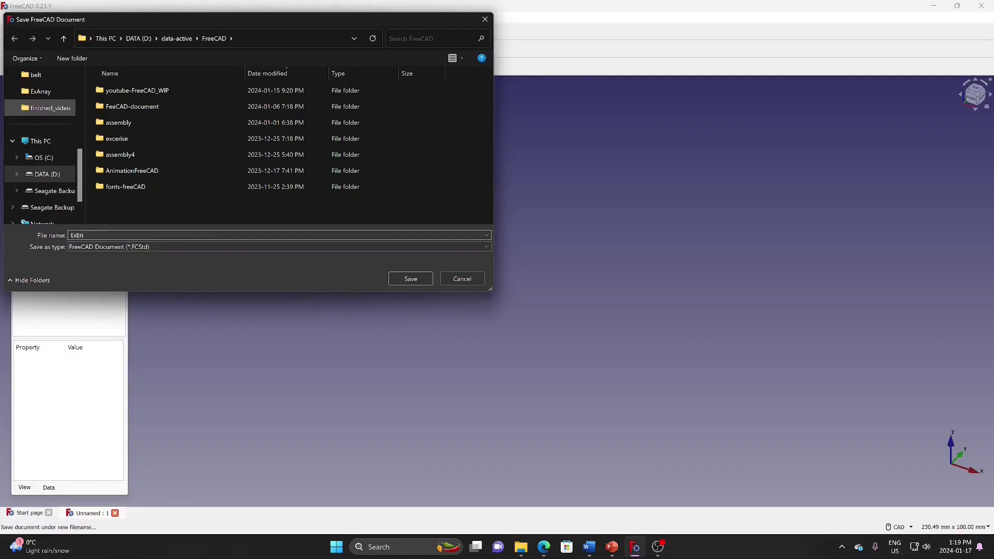
pyautogui.write('g-demo')
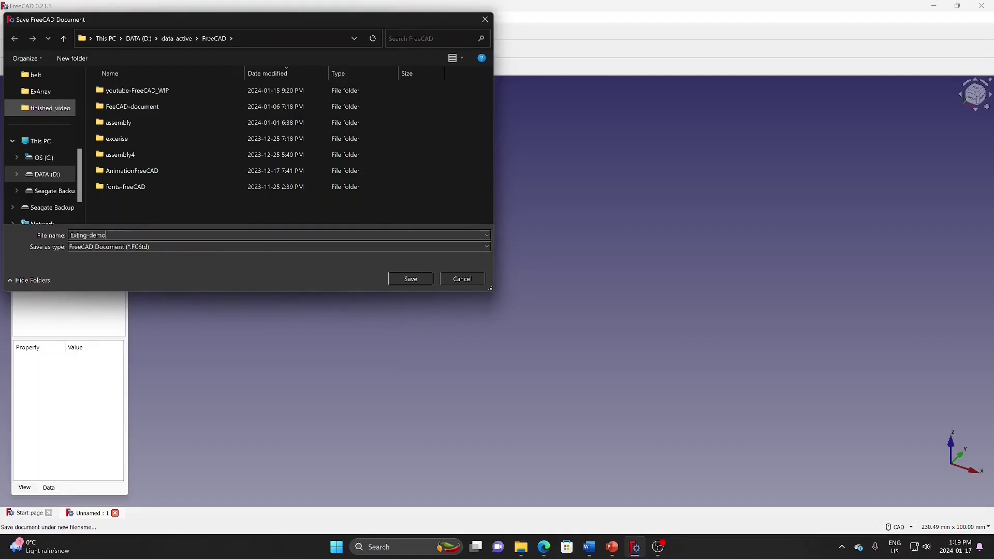
pyautogui.press('Return')
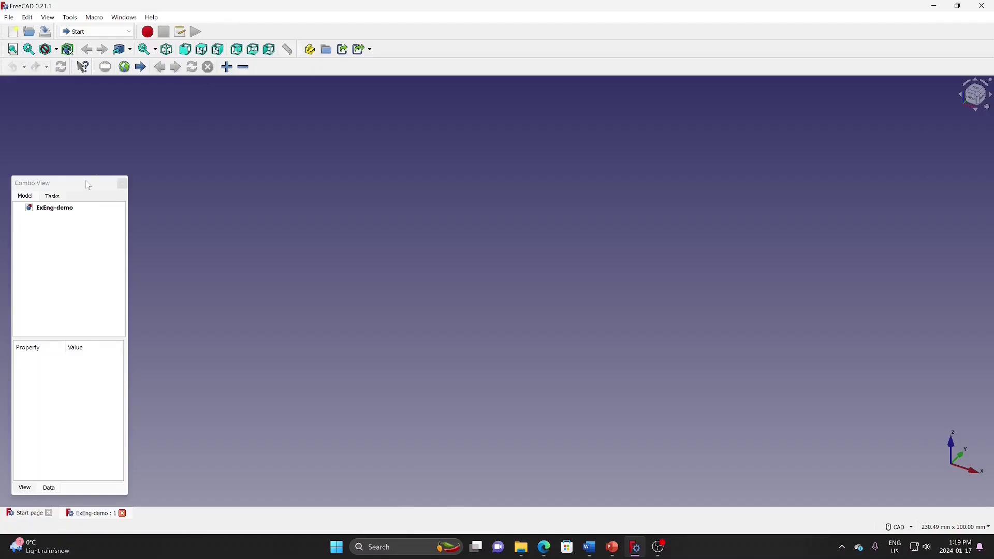
# Step: Switch to the Assembly 4 workbench and create a new assembly container in the document
pyautogui.click(96, 32)
pyautogui.click(90, 53)
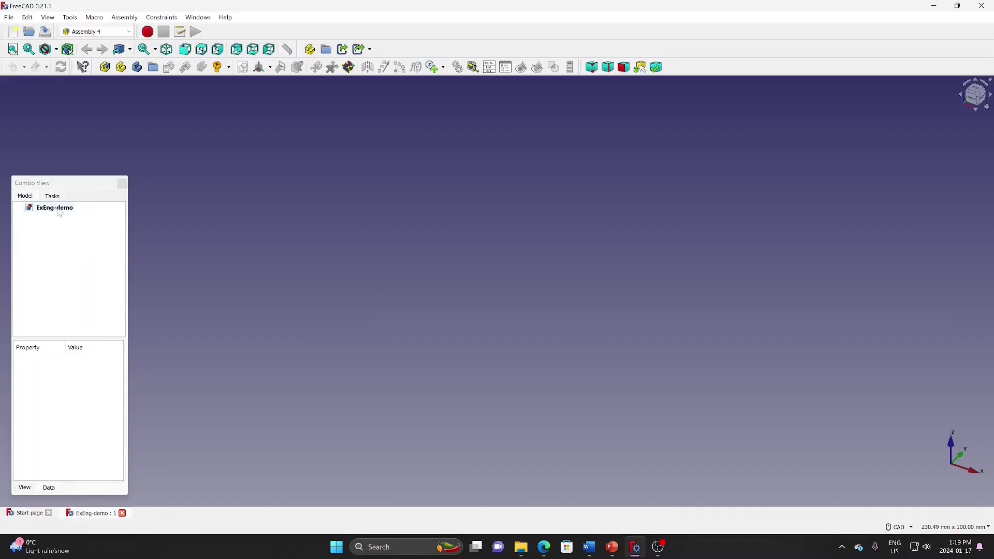
pyautogui.click(105, 69)
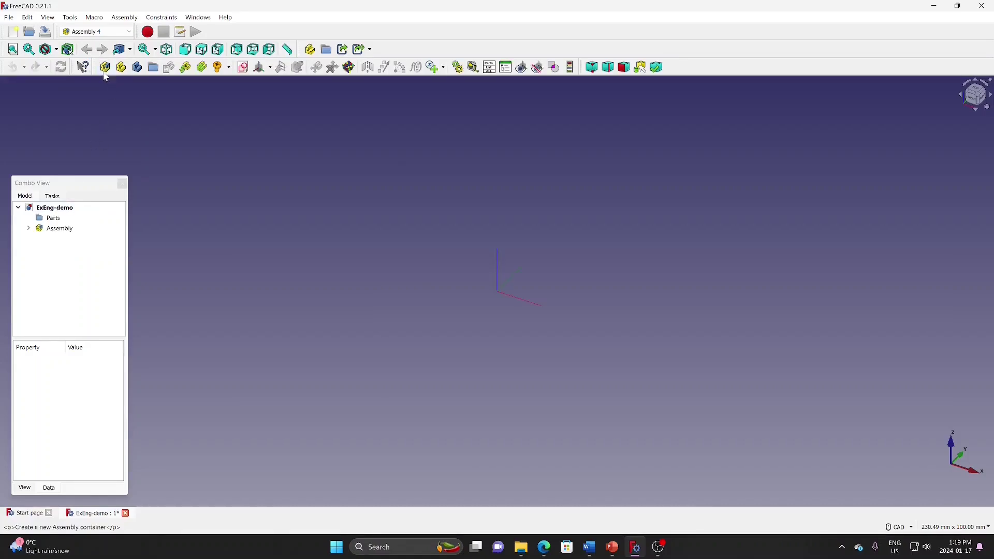
# Step: Create a new body named disk inside the Parts group
pyautogui.click(56, 220)
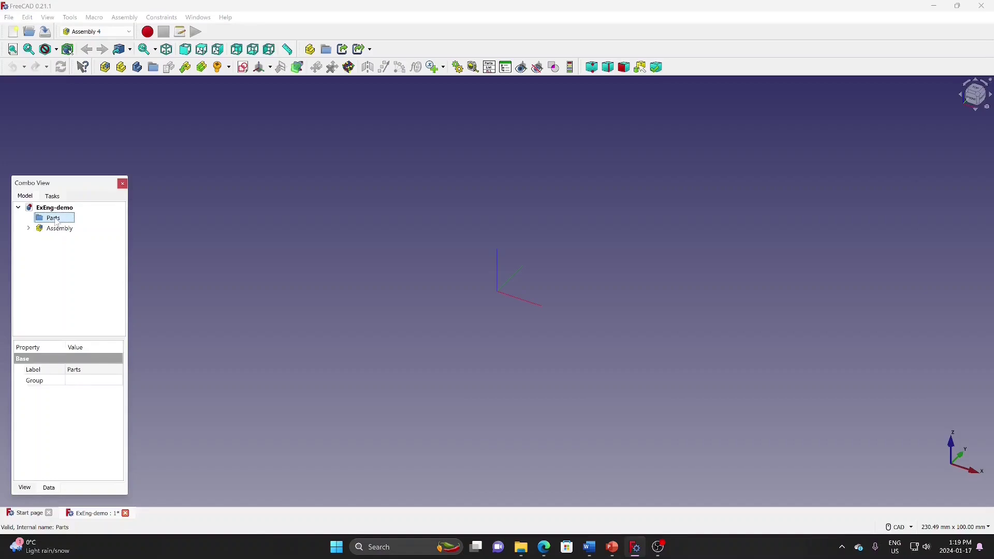
pyautogui.click(138, 68)
pyautogui.write('disk')
pyautogui.press('Return')
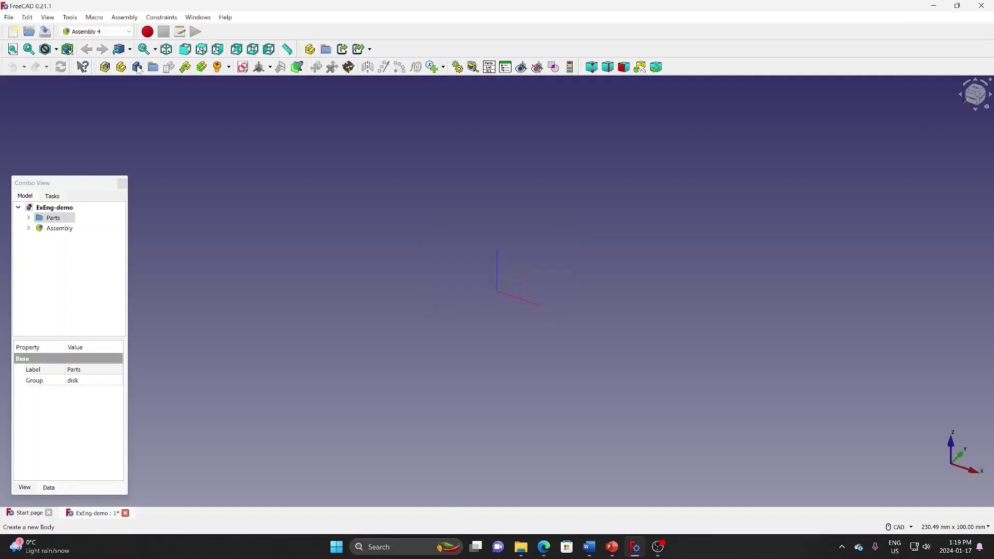
# Step: Create a new sketch named disk-sk in the disk body
pyautogui.click(29, 219)
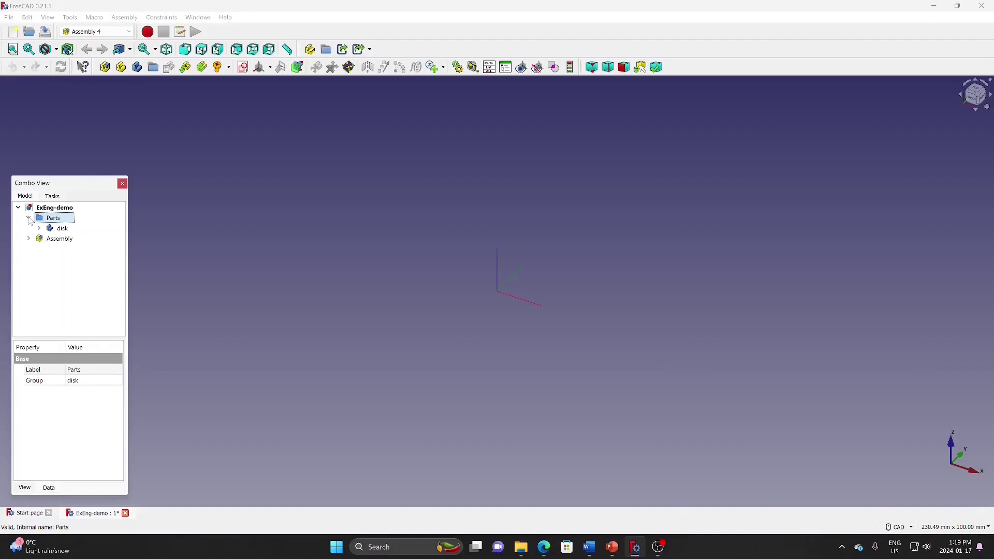
pyautogui.click(61, 229)
pyautogui.click(242, 67)
pyautogui.write('di')
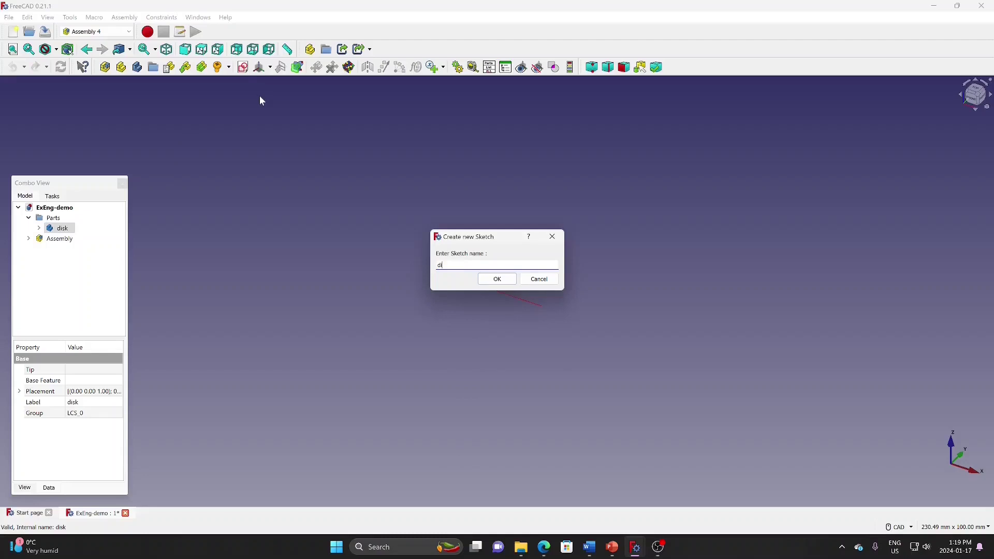
pyautogui.write('sk-sk')
pyautogui.press('Return')
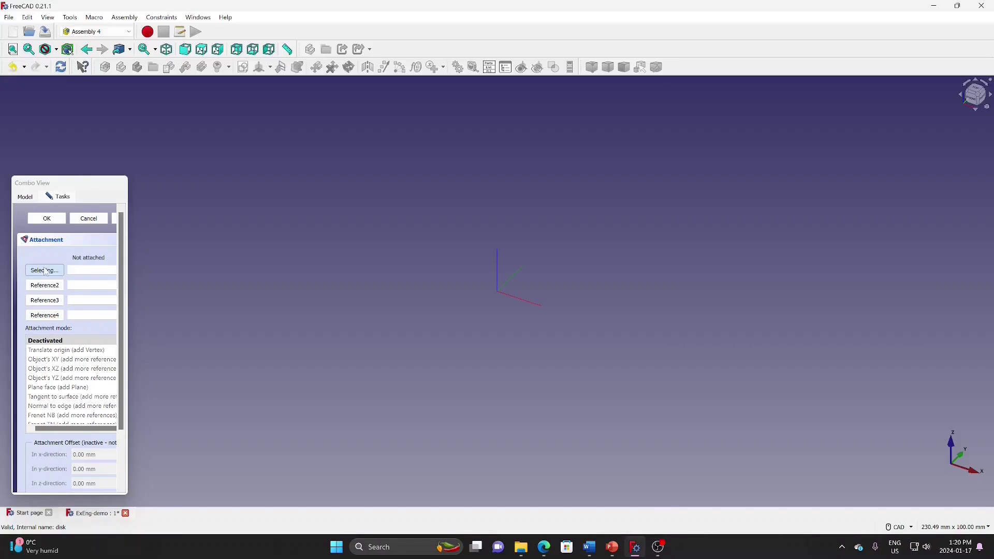
# Step: Attach the disk-sk sketch to the disk body's LCS_0 using the Plane face mode
pyautogui.click(24, 198)
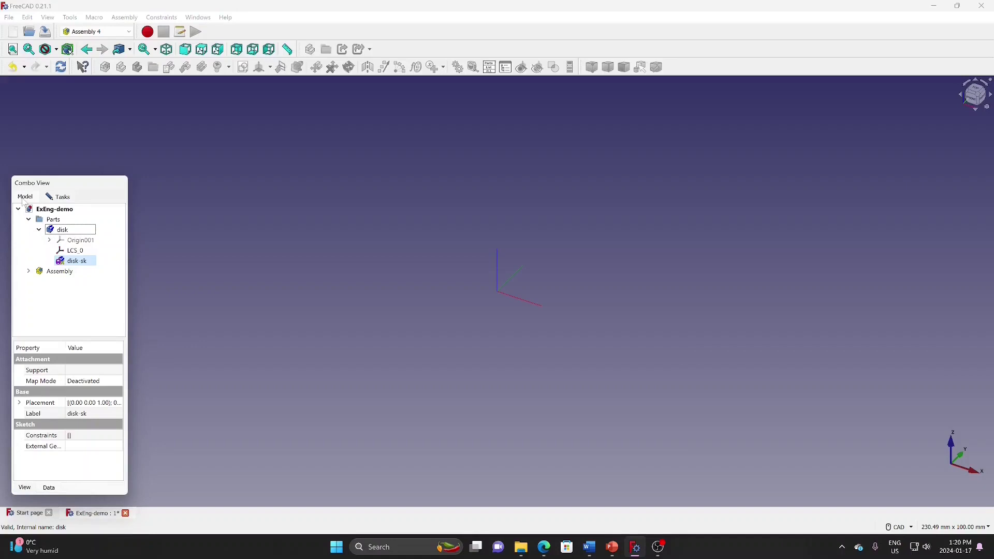
pyautogui.click(73, 251)
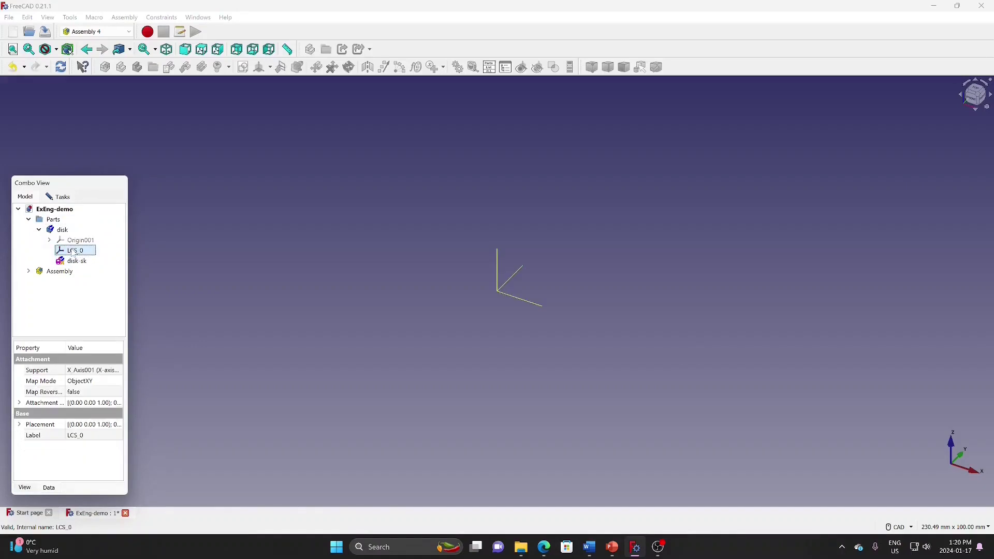
pyautogui.doubleClick(73, 251)
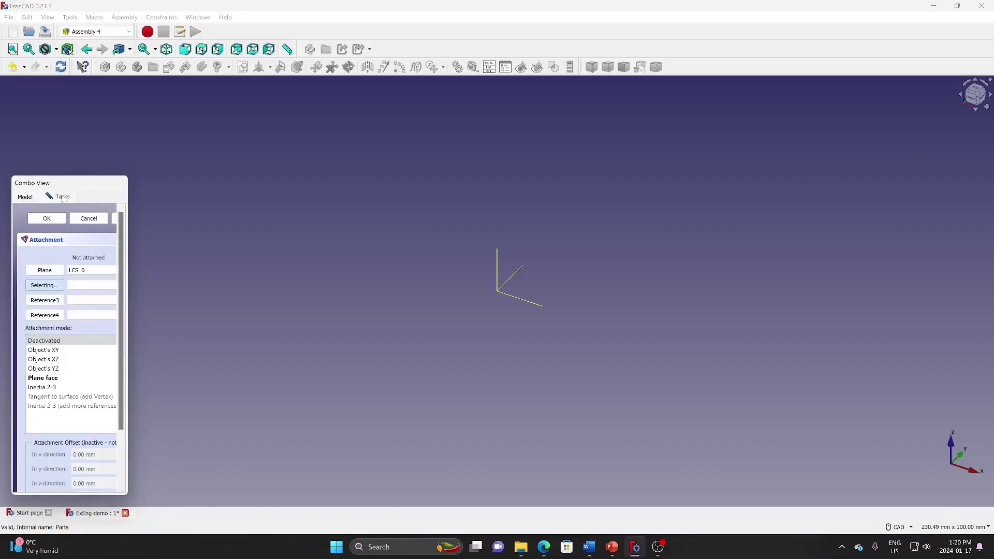
pyautogui.click(43, 377)
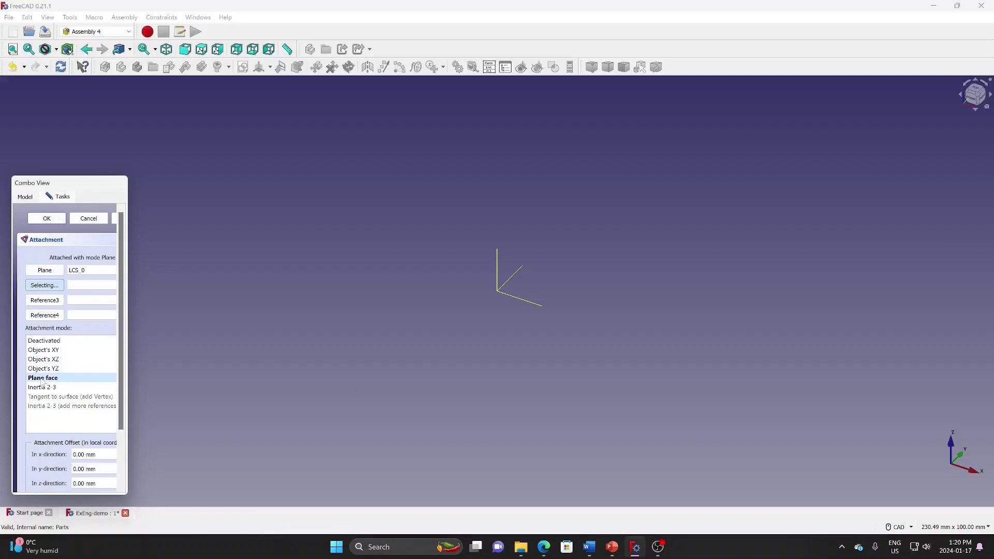
pyautogui.click(58, 219)
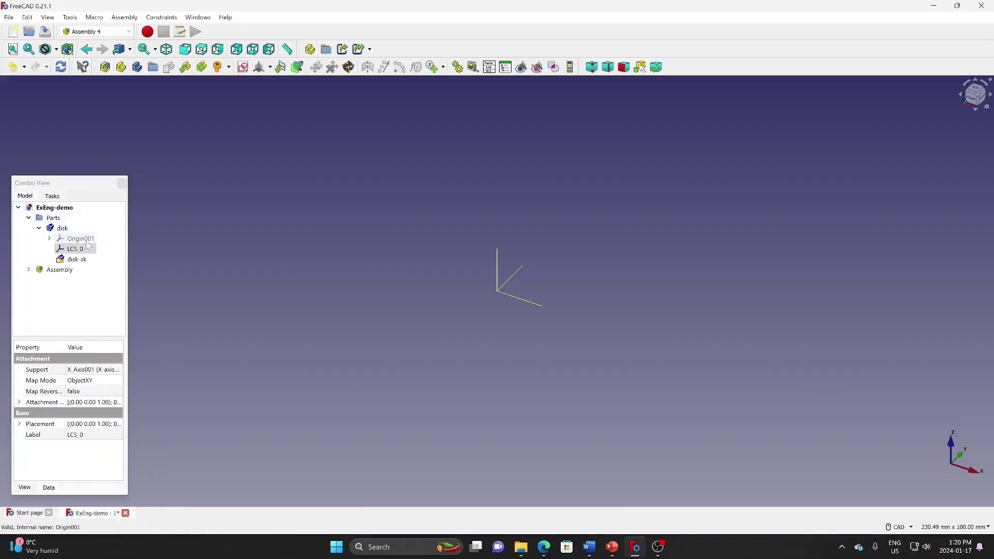
# Step: Open the disk-sk sketch and draw a circle about 14 mm in diameter centred on the origin
pyautogui.doubleClick(82, 261)
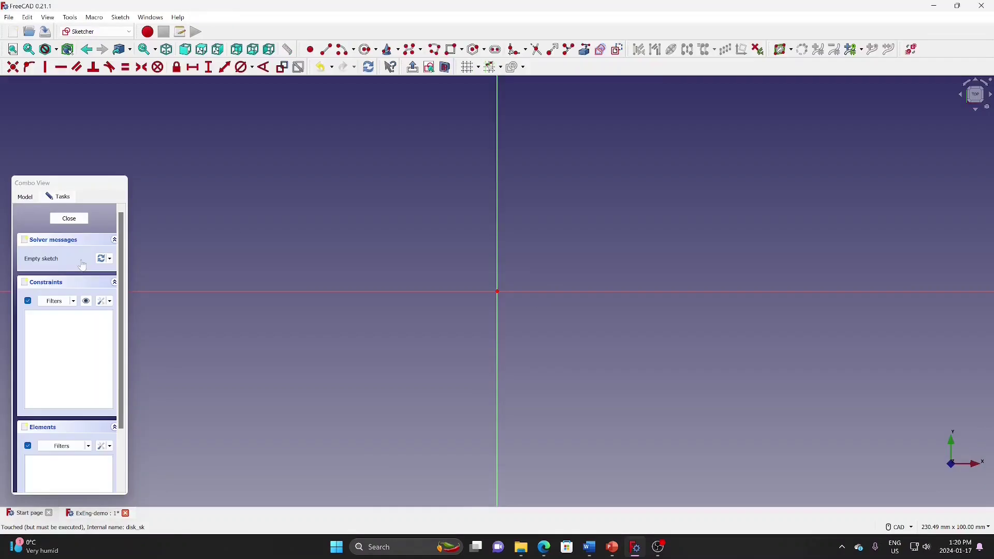
pyautogui.click(368, 50)
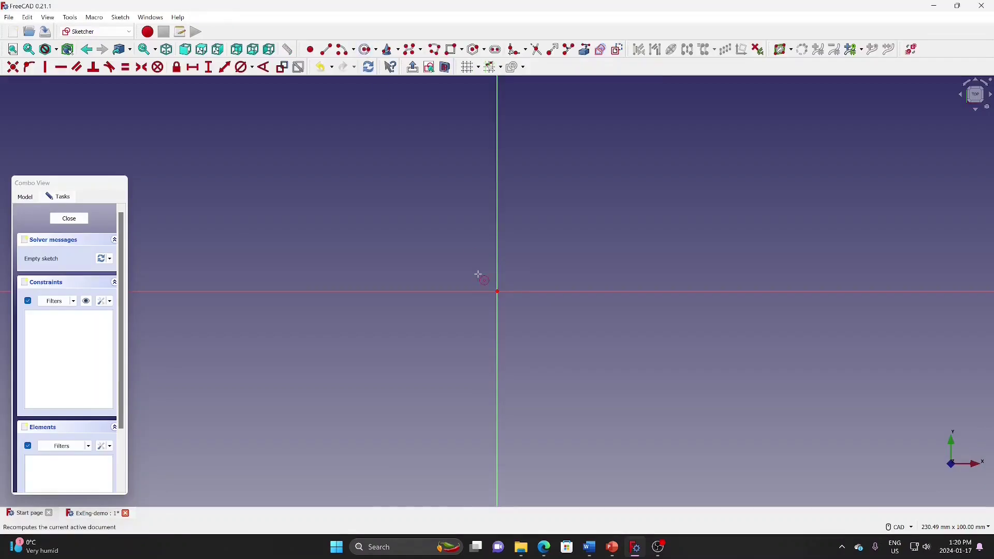
pyautogui.click(506, 270)
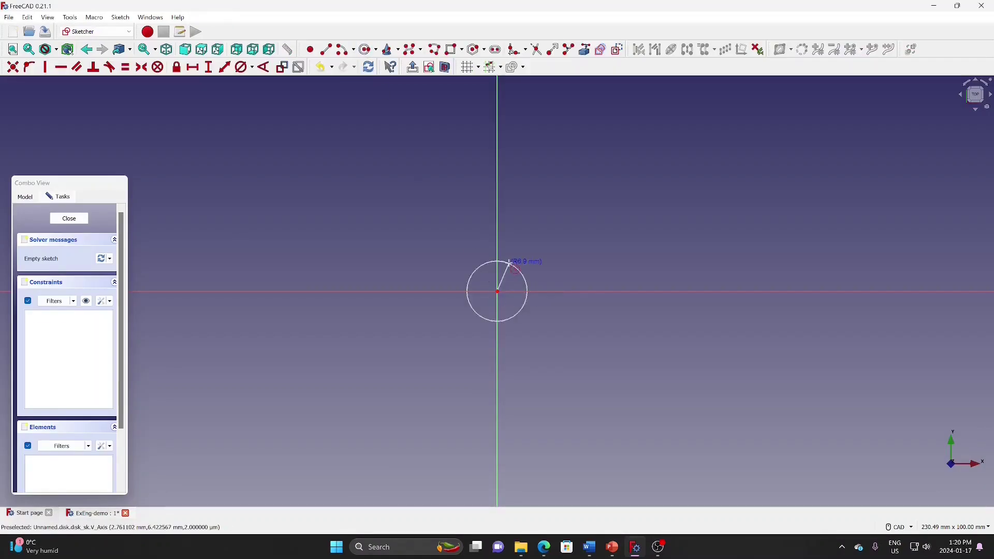
pyautogui.click(506, 262)
# Step: Constrain the circle's diameter to 10 mm and close the sketch
pyautogui.click(241, 67)
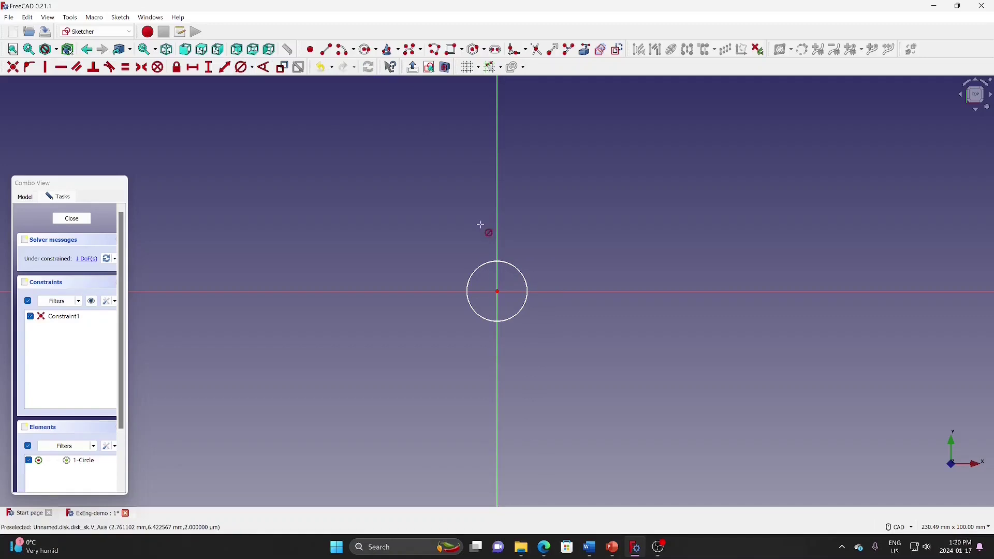
pyautogui.click(517, 270)
pyautogui.write('10')
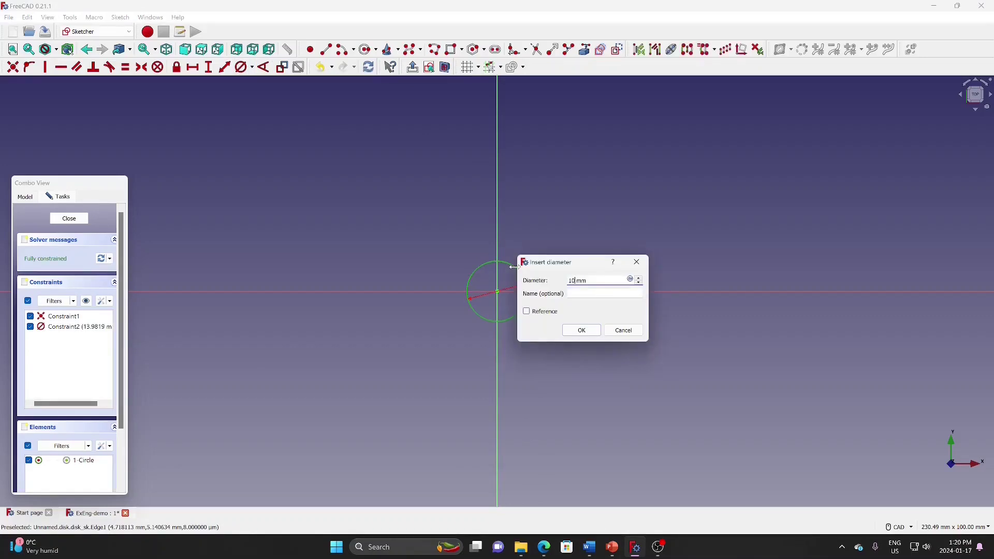
pyautogui.click(590, 331)
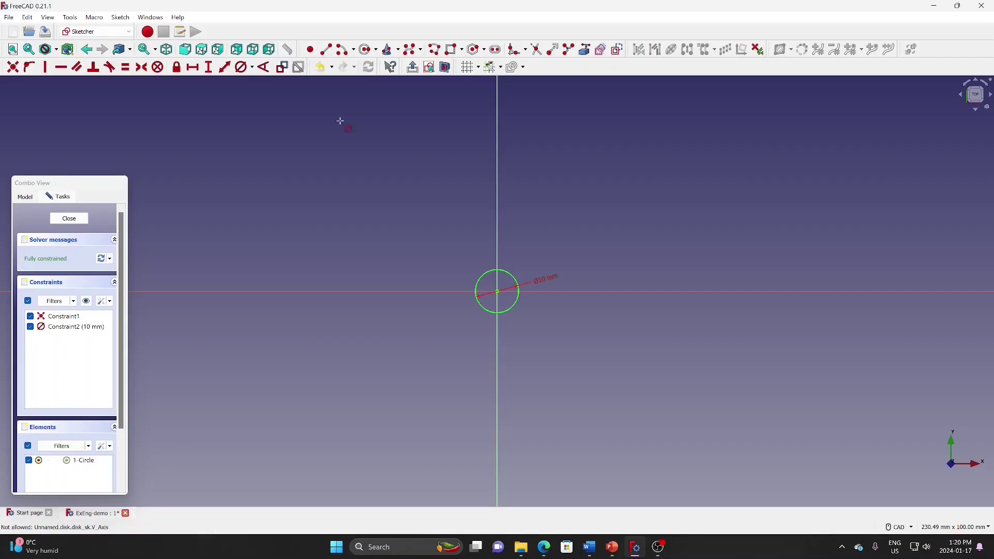
pyautogui.click(69, 218)
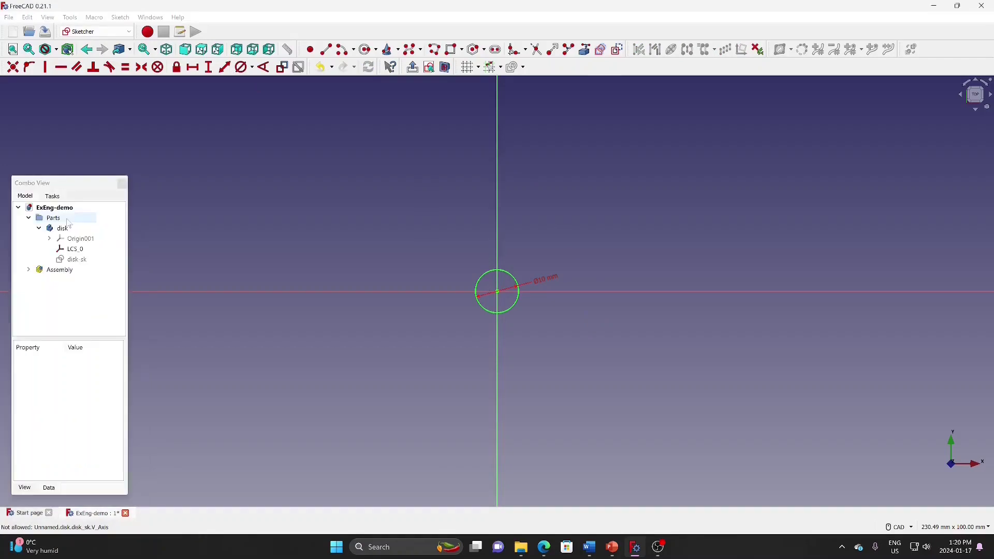
# Step: In the Part Design workbench, pad the disk-sk sketch to a length of 4 mm and return to the model tree
pyautogui.click(97, 32)
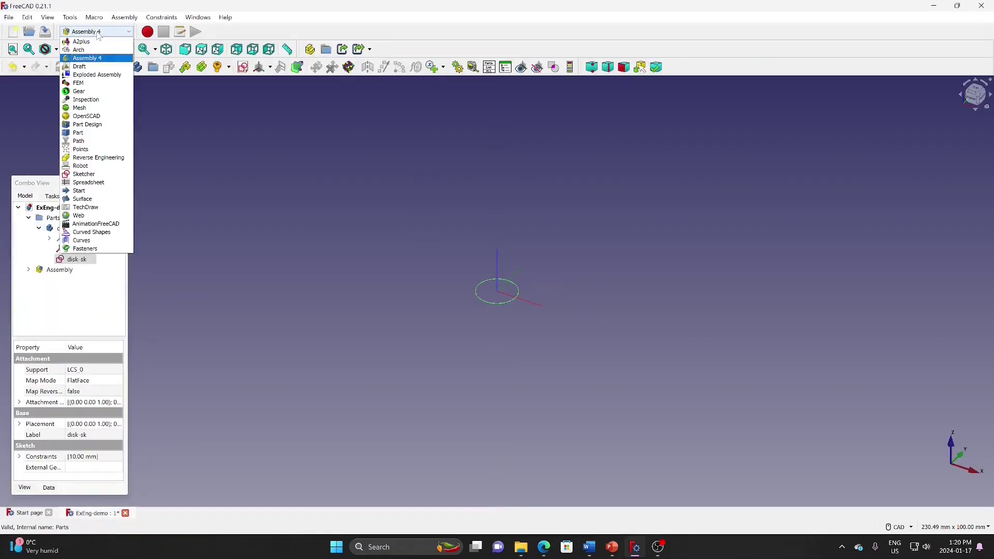
pyautogui.click(93, 124)
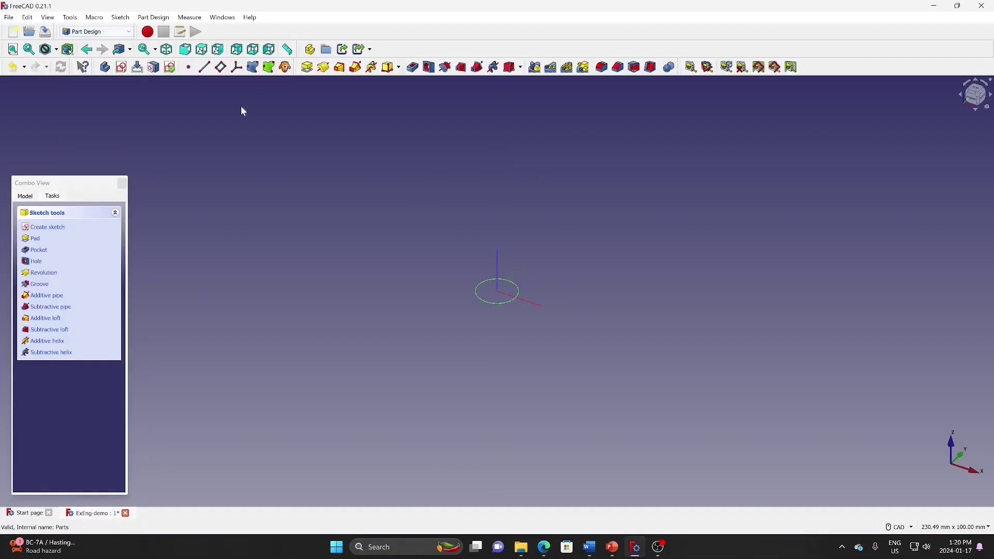
pyautogui.click(306, 67)
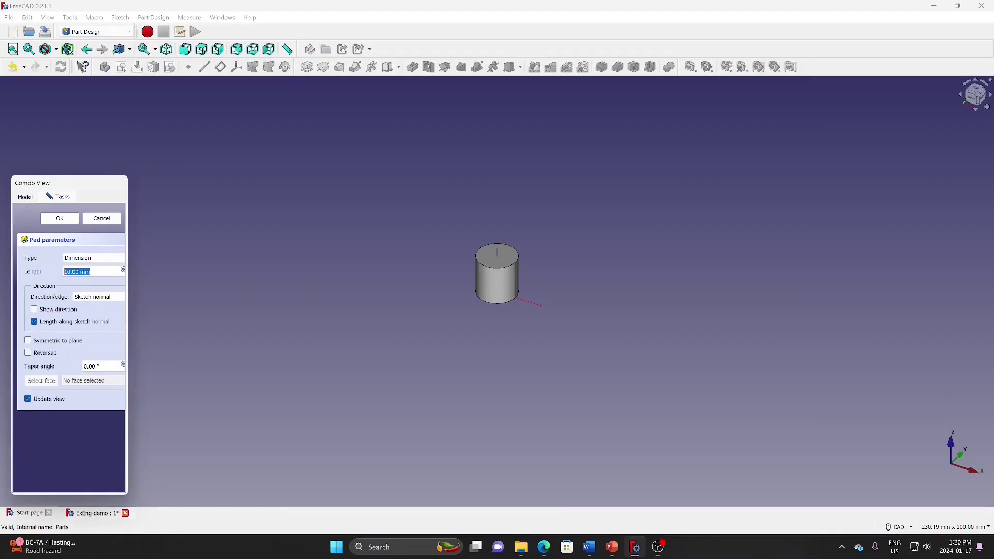
pyautogui.write('4')
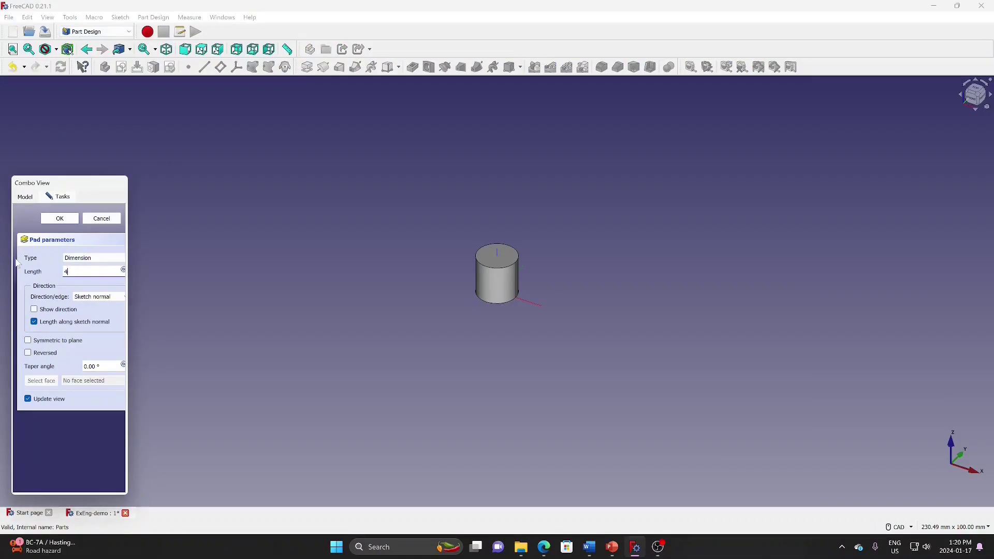
pyautogui.click(59, 218)
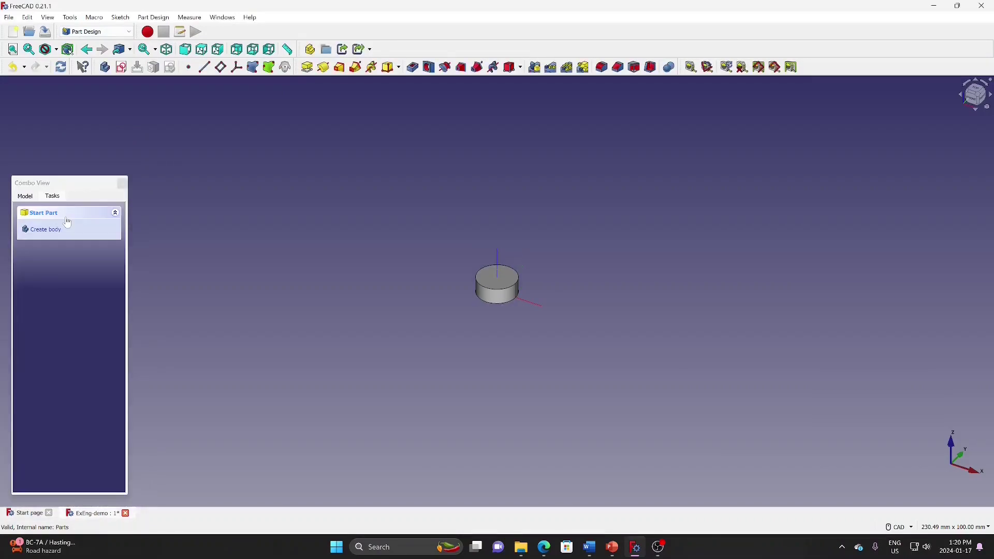
pyautogui.click(26, 196)
pyautogui.hotkey('alt', 'Tab')
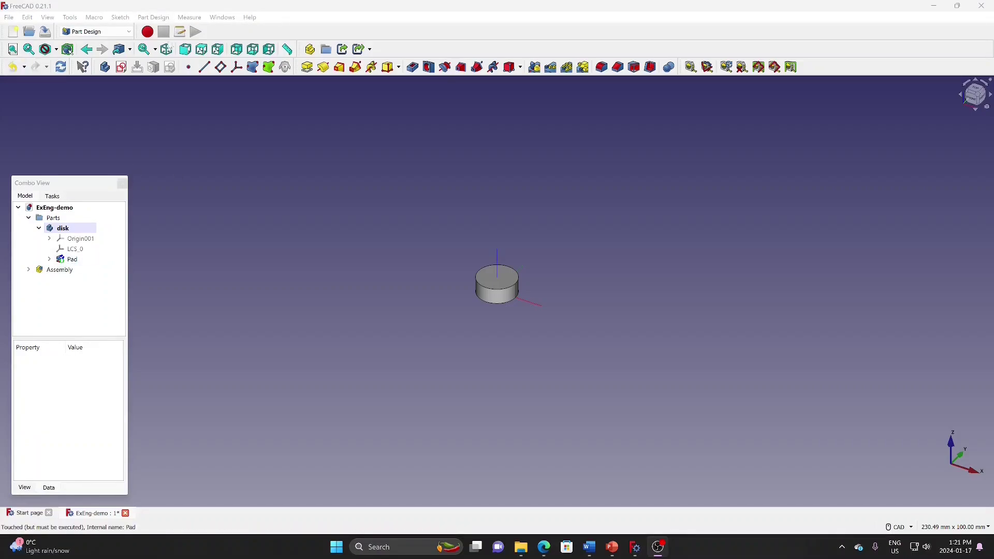
# Step: In the Assembly 4 workbench, add a Float variable named angle with the value 10
pyautogui.click(95, 32)
pyautogui.scroll(5, 95, 32)
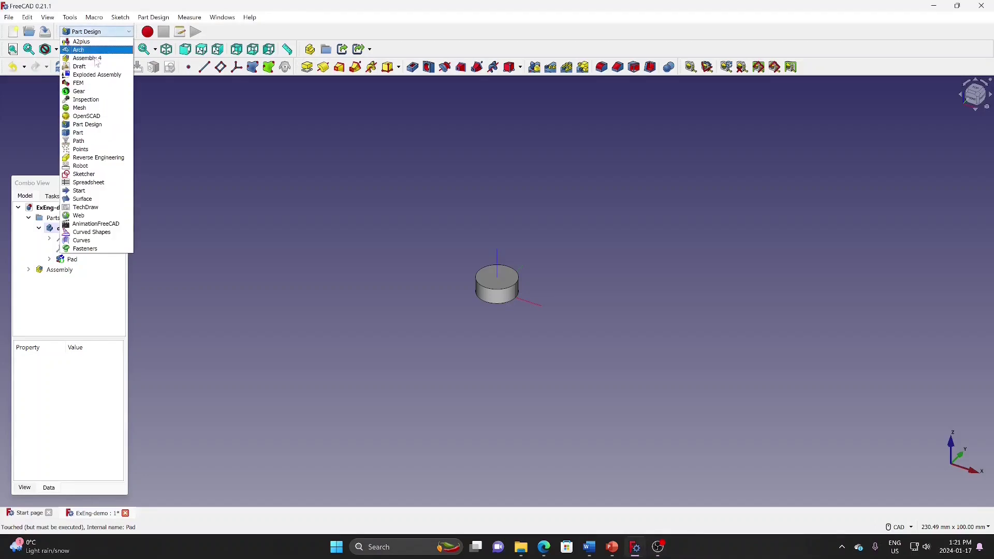
pyautogui.click(86, 50)
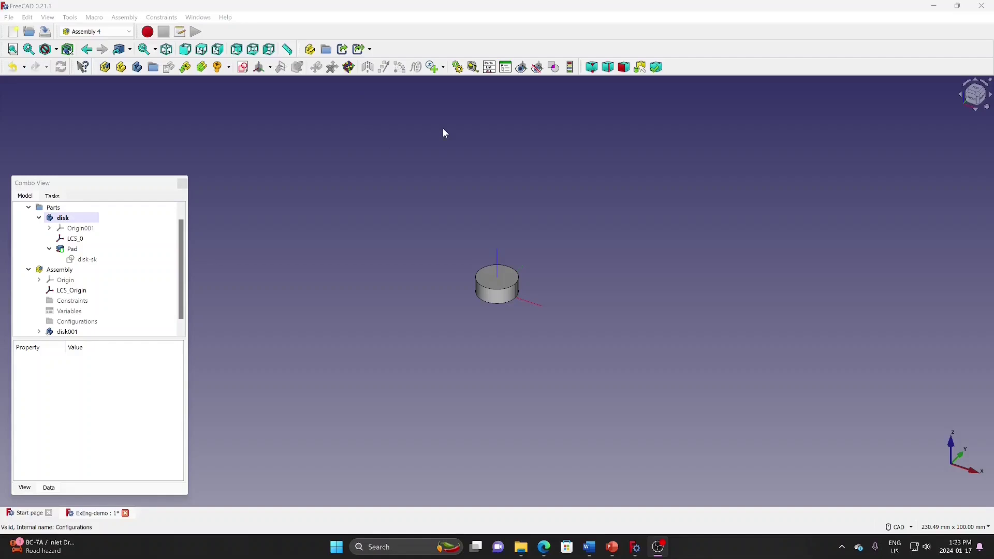
pyautogui.click(446, 73)
pyautogui.click(446, 87)
pyautogui.write('angle')
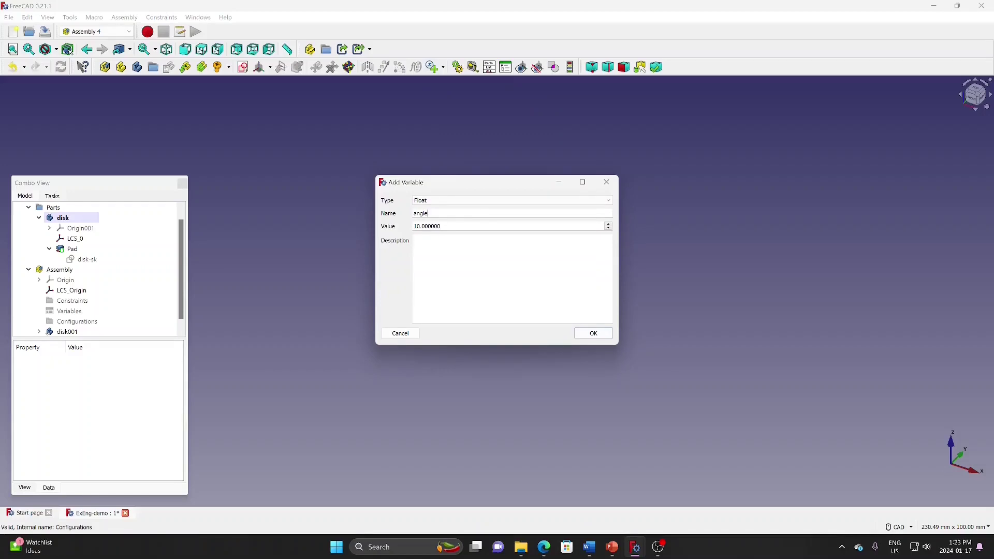
pyautogui.click(588, 332)
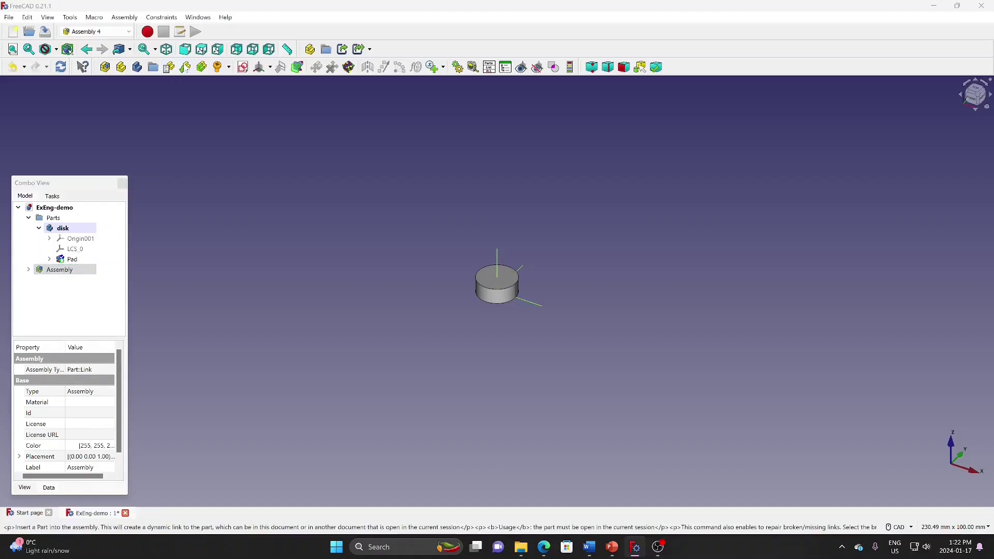
# Step: Insert the disk part into the assembly and attach its LCS_0 to the parent assembly's LCS_Origin
pyautogui.click(342, 49)
pyautogui.click(445, 185)
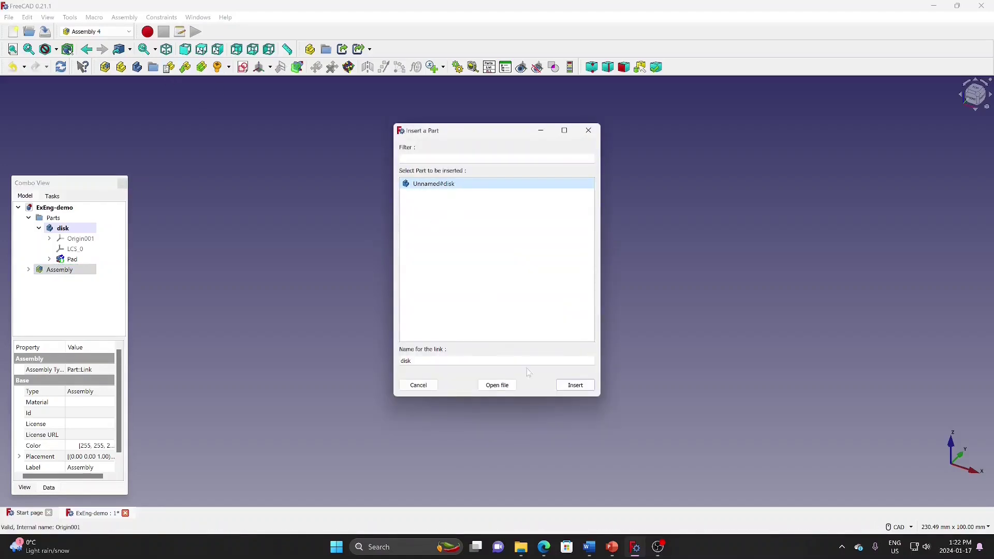
pyautogui.click(587, 387)
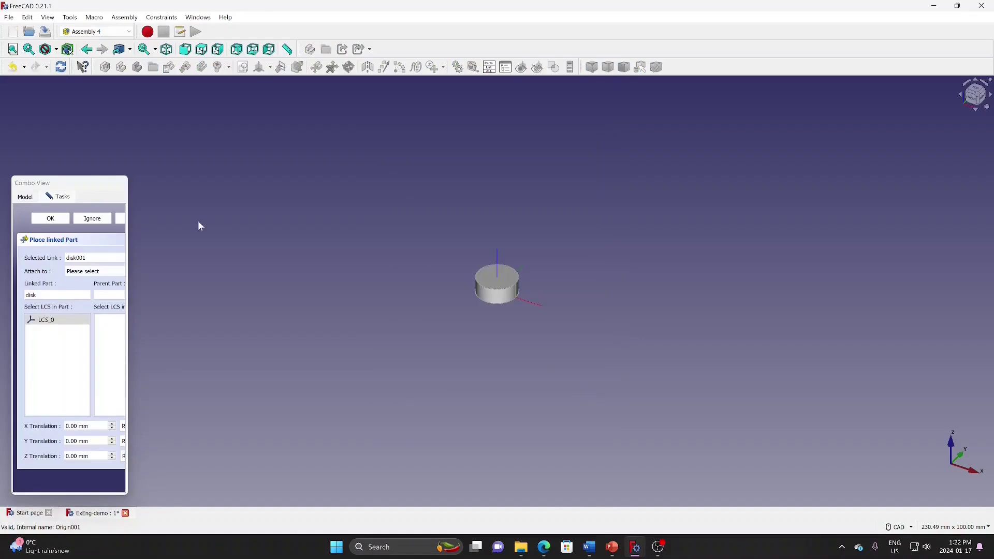
pyautogui.moveTo(126, 262); pyautogui.dragTo(187, 258)
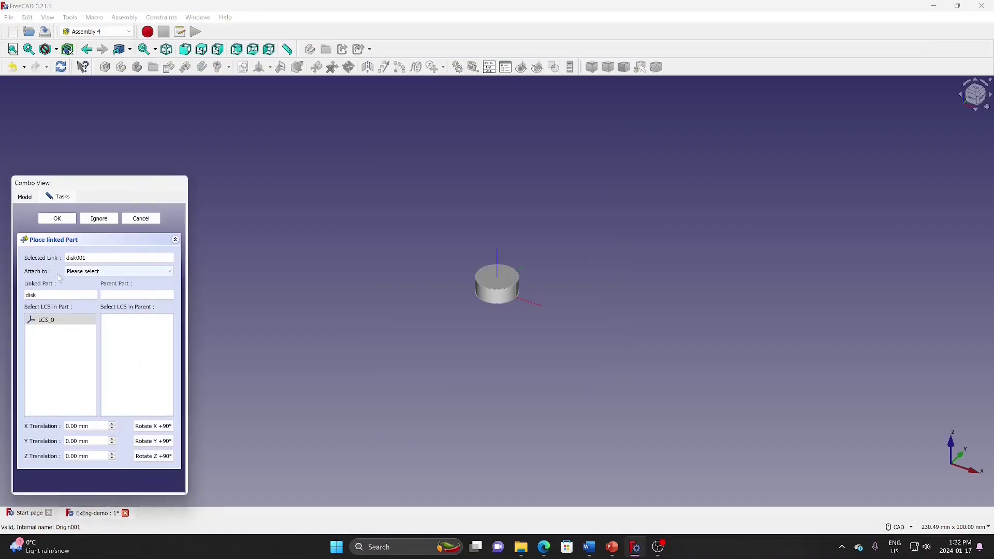
pyautogui.click(104, 273)
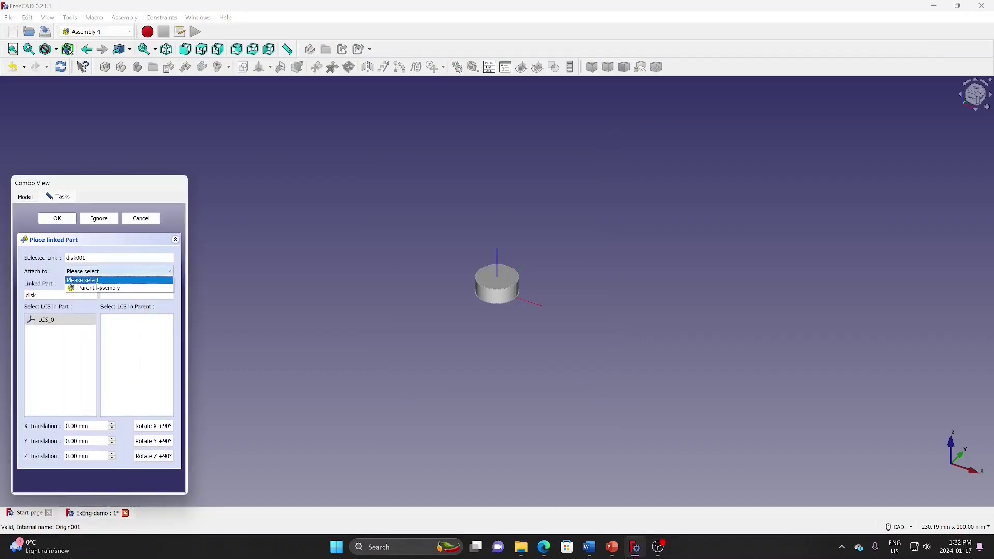
pyautogui.click(98, 288)
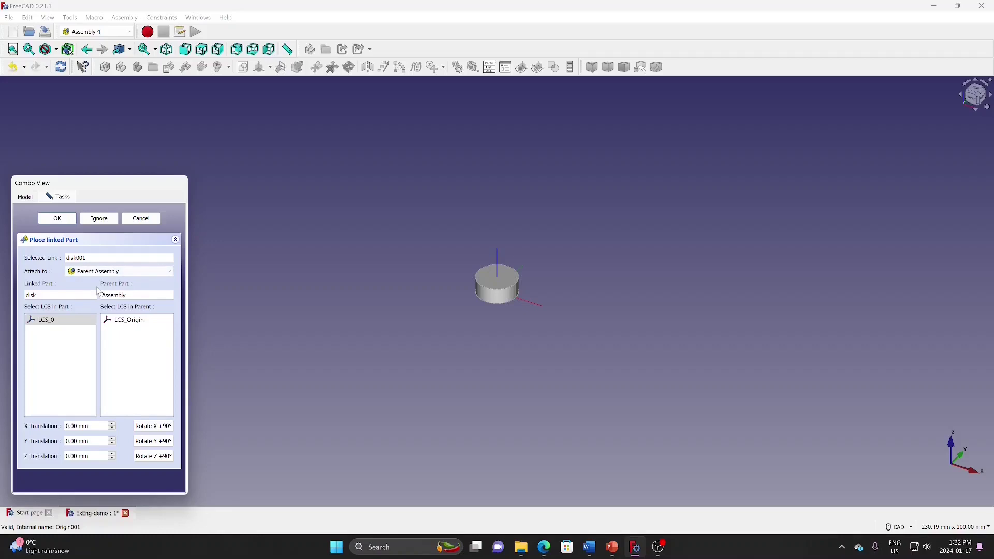
pyautogui.click(66, 325)
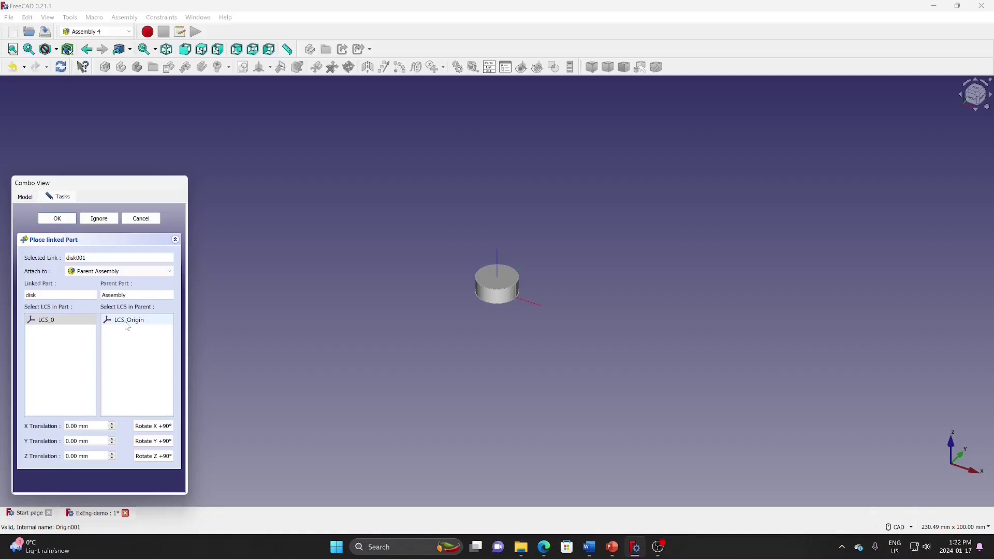
pyautogui.click(126, 321)
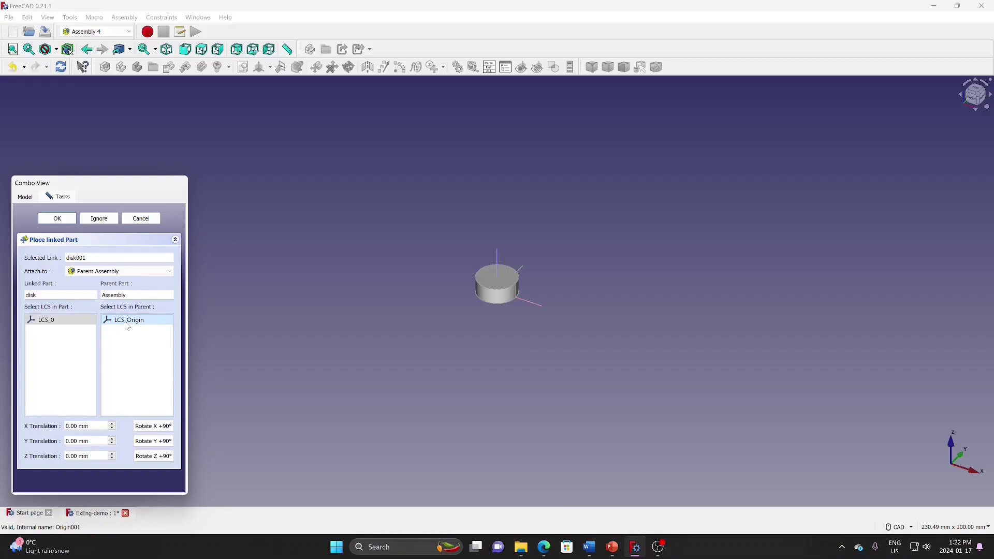
pyautogui.click(59, 220)
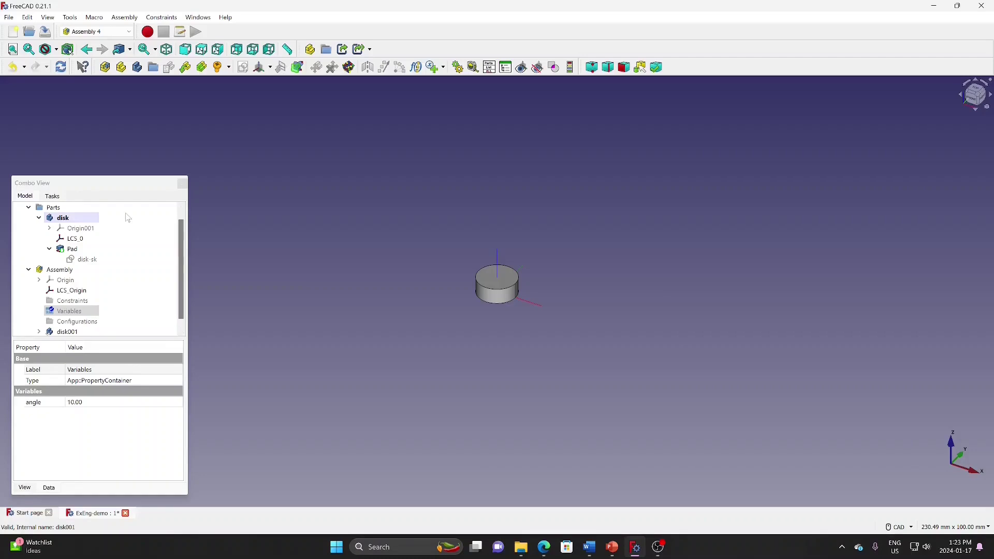
# Step: In the disk-sk sketch, drive the circle's diameter with the expression Variables.angle>30?50:10 and close the sketch
pyautogui.doubleClick(88, 259)
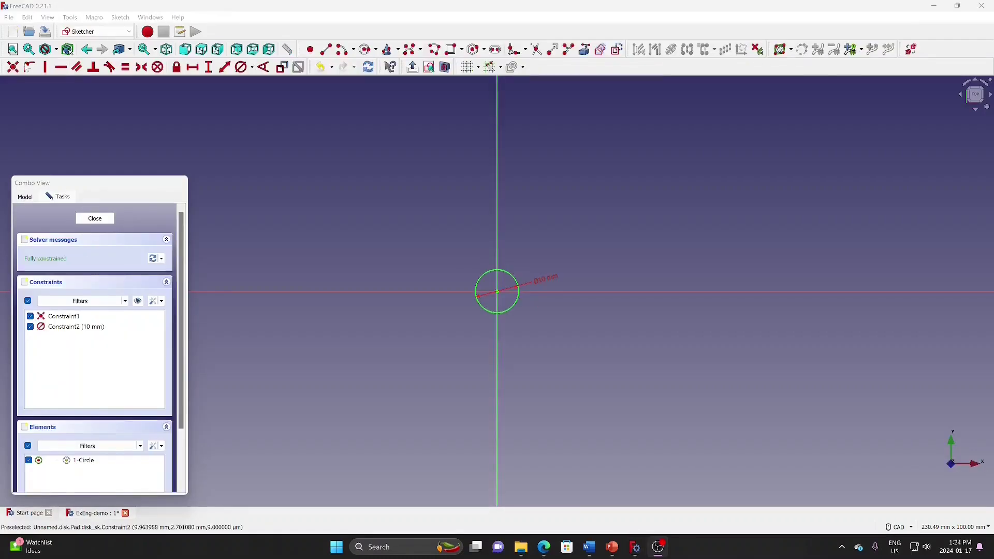
pyautogui.doubleClick(542, 279)
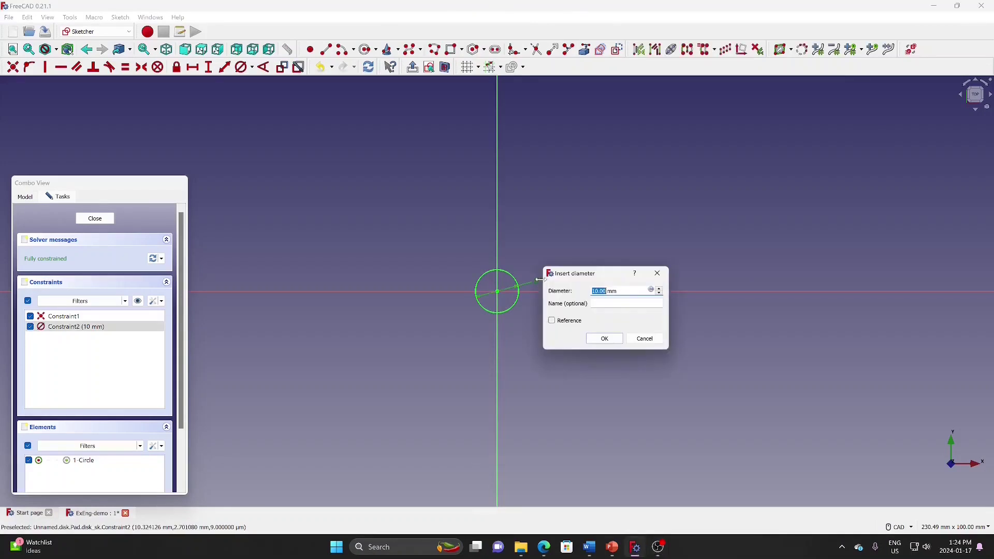
pyautogui.click(655, 290)
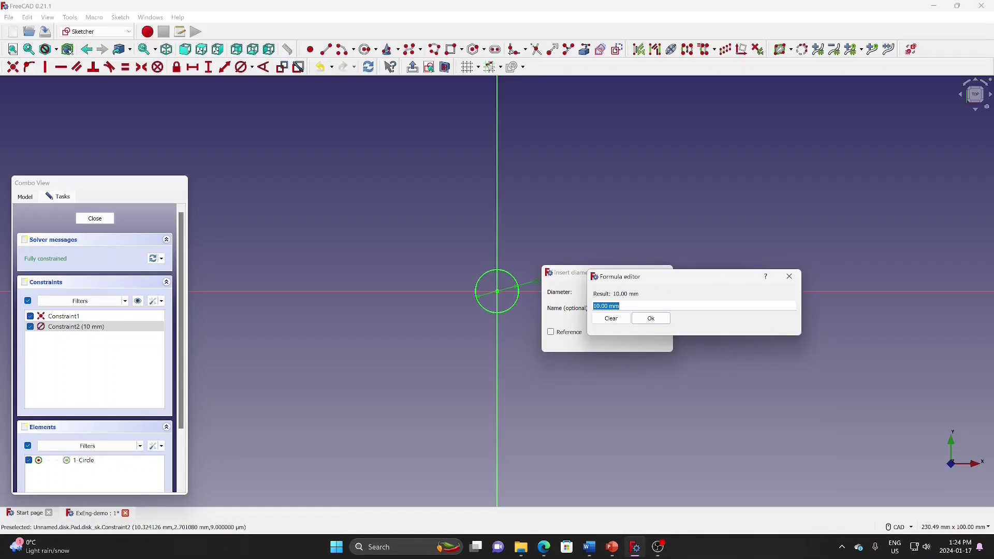
pyautogui.write('Variables.')
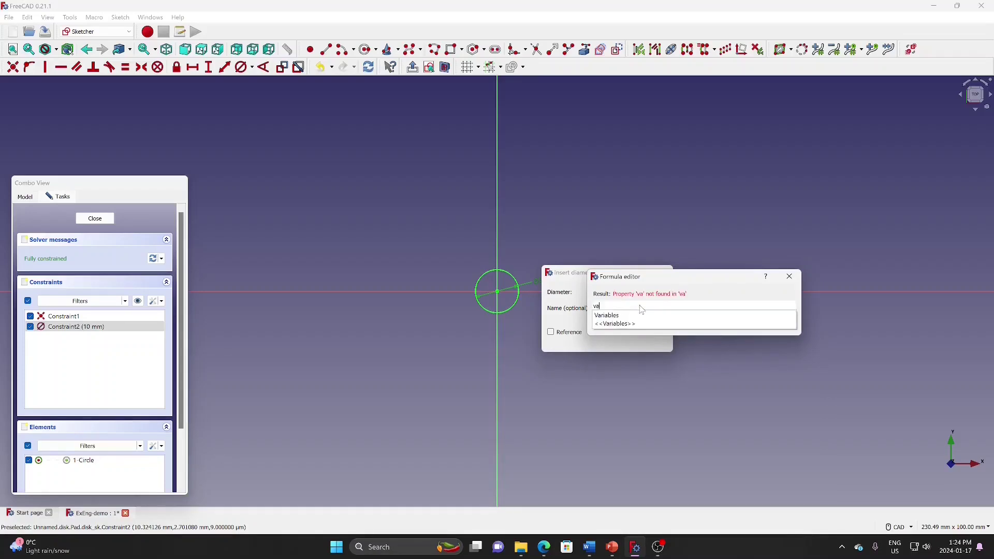
pyautogui.click(606, 324)
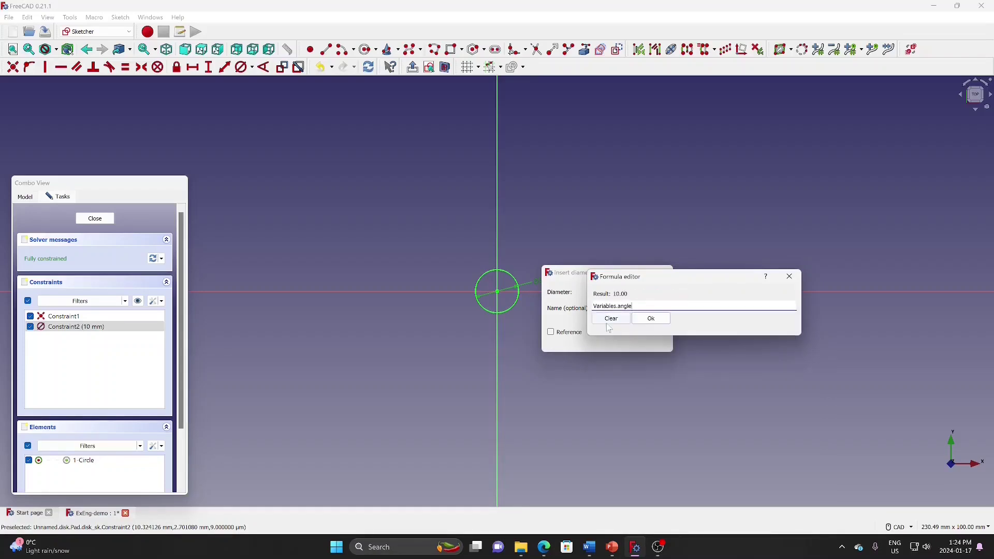
pyautogui.write('>30?50')
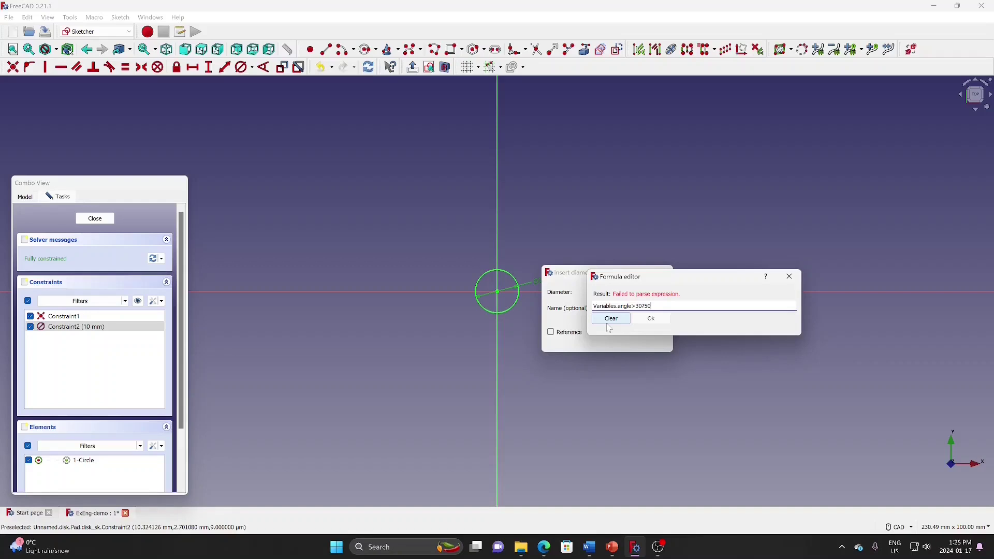
pyautogui.write(':10')
pyautogui.click(652, 318)
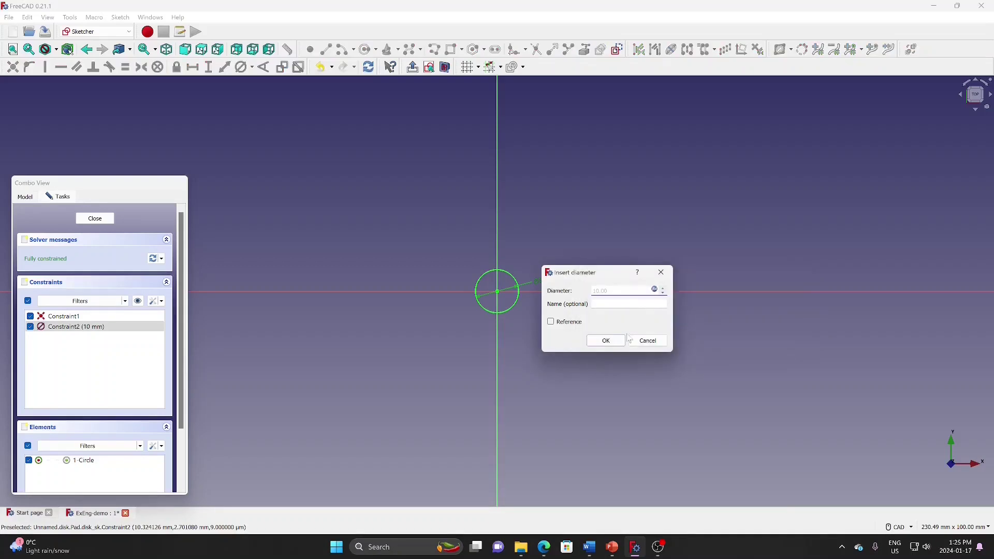
pyautogui.click(612, 342)
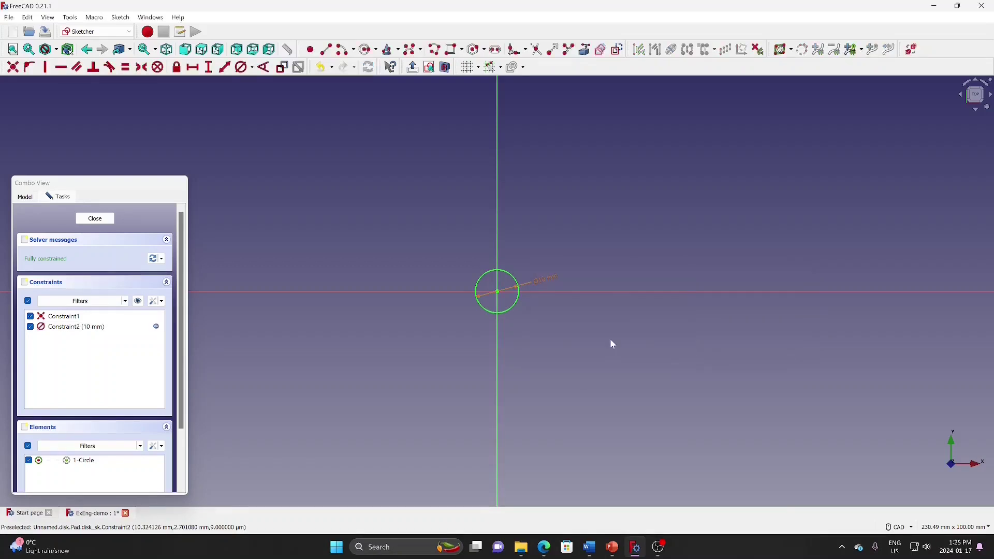
pyautogui.click(95, 218)
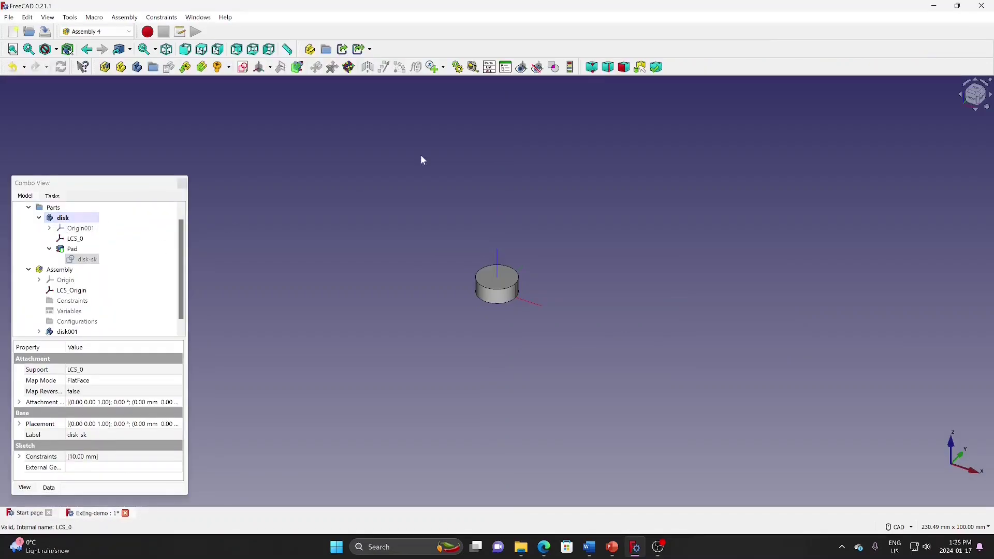
# Step: Set up an assembly animation of the angle variable with a range from 10 to 60
pyautogui.click(458, 67)
pyautogui.moveTo(439, 174); pyautogui.dragTo(745, 122)
pyautogui.click(777, 154)
pyautogui.click(749, 169)
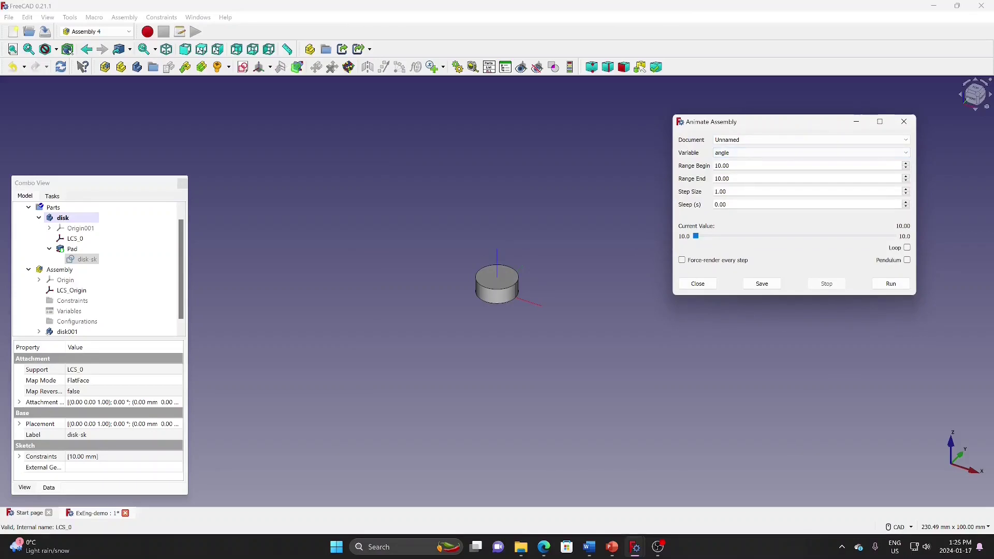
pyautogui.moveTo(730, 166); pyautogui.dragTo(714, 166)
pyautogui.press('Tab')
pyautogui.write('60')
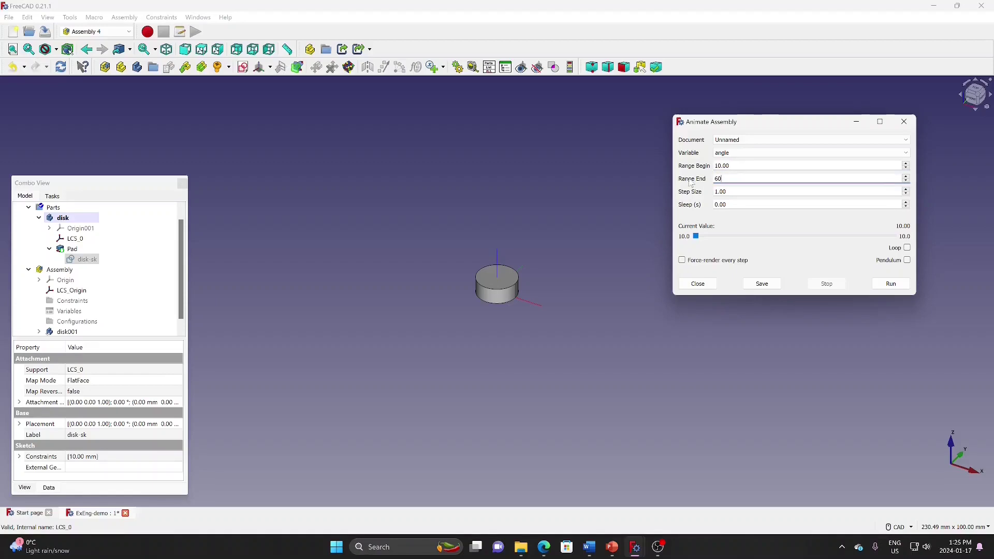
# Step: Run the angle animation once, replay it with looping enabled, and stop it
pyautogui.click(891, 284)
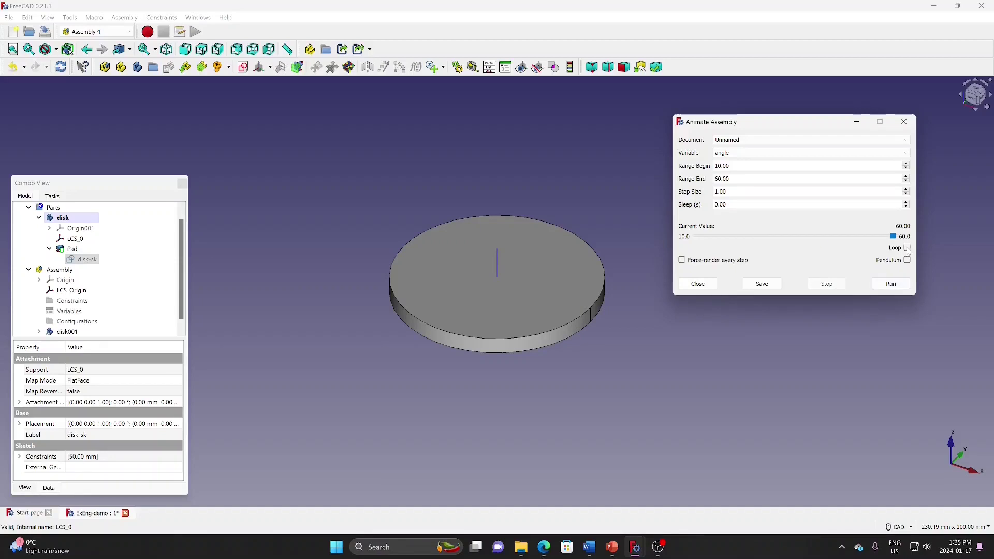
pyautogui.click(890, 286)
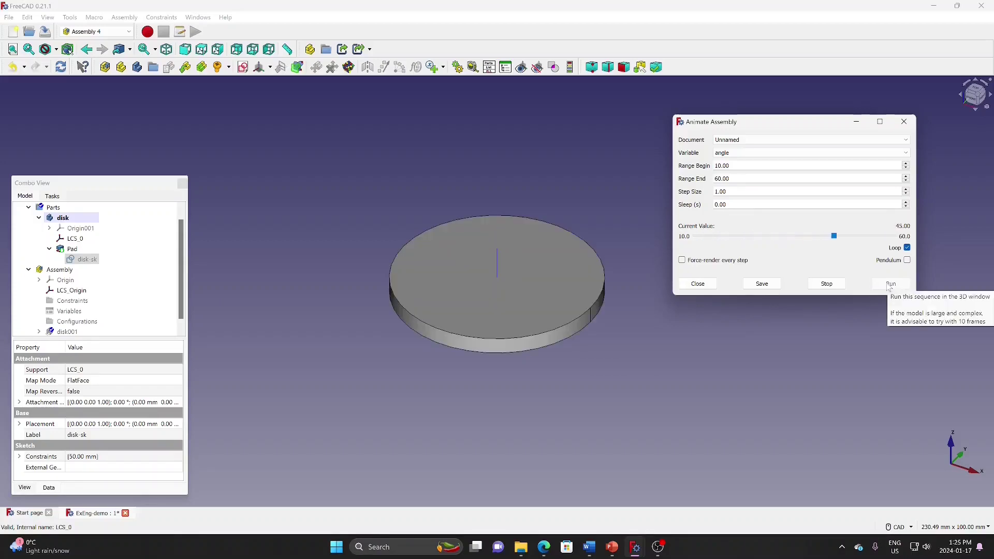
pyautogui.click(828, 286)
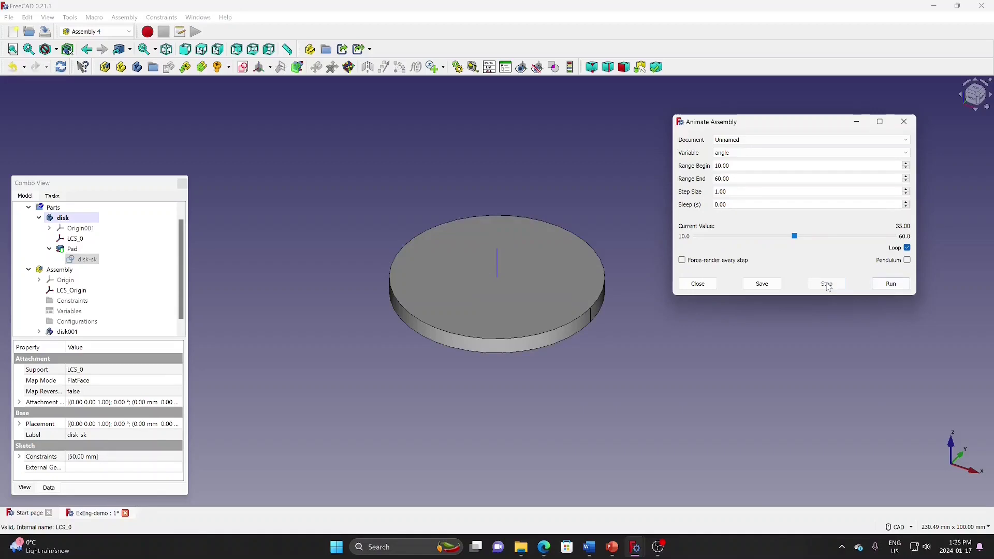
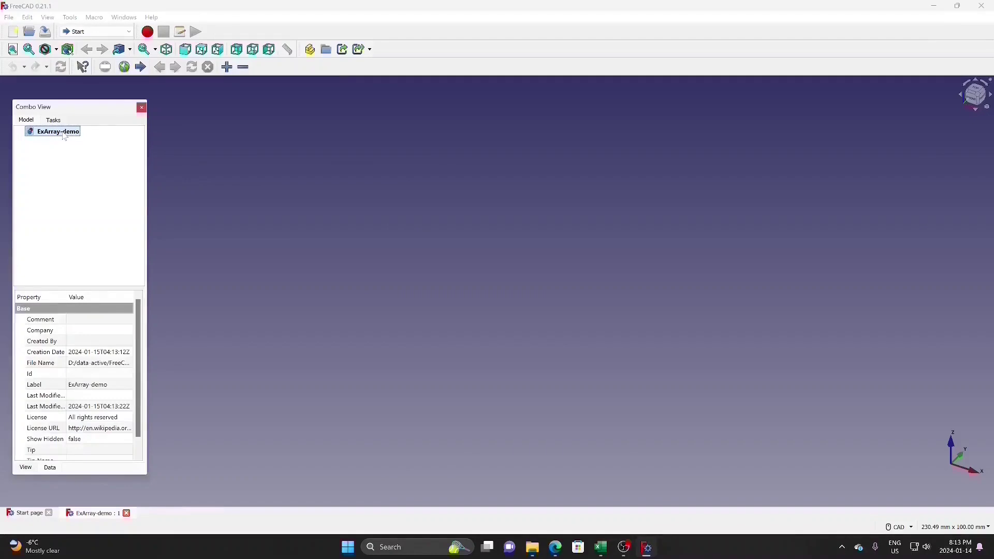
# Step: Create a new assembly container in the ExArray-demo document using the Assembly 4 workbench
pyautogui.click(97, 32)
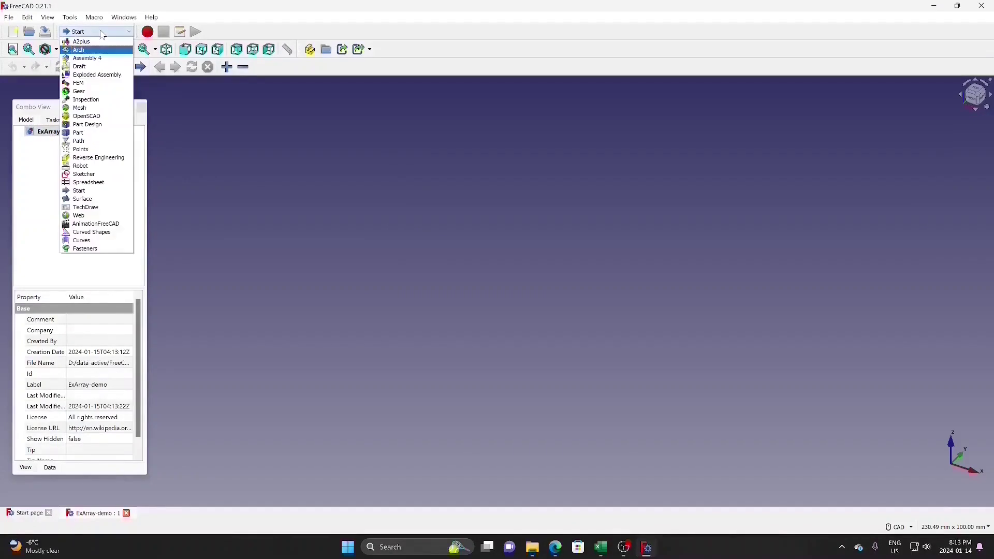
pyautogui.click(100, 59)
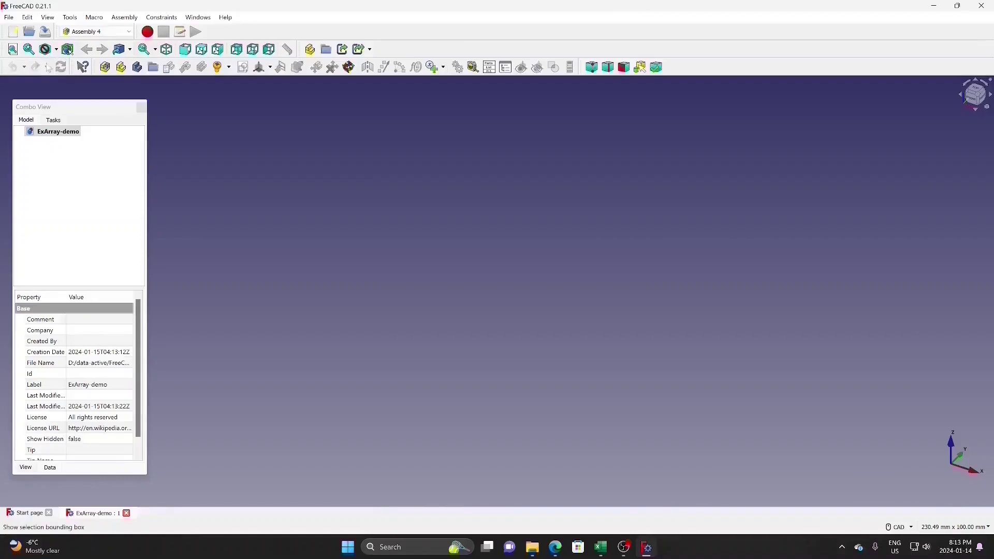
pyautogui.click(106, 68)
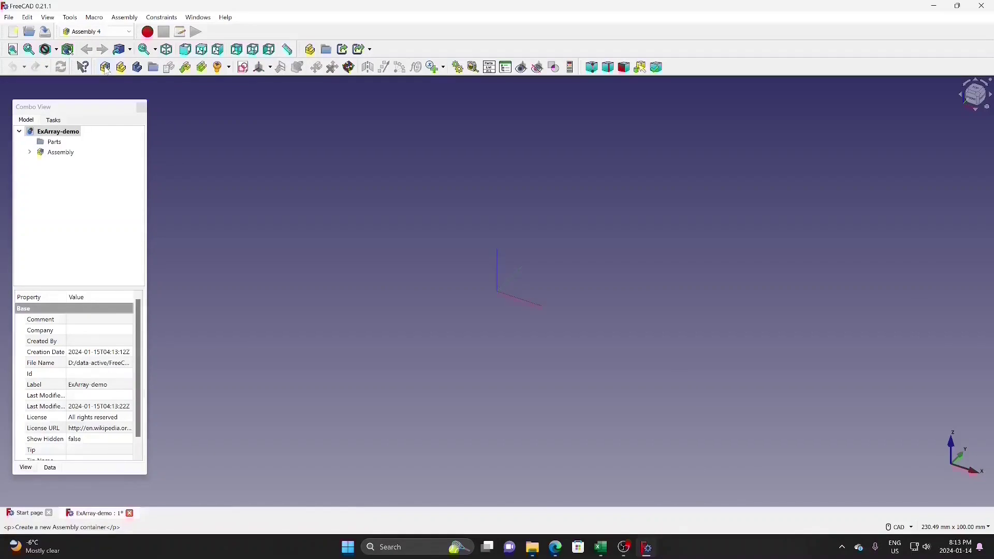
# Step: Create a new body named disk inside the Parts group and select it in the model tree
pyautogui.click(55, 143)
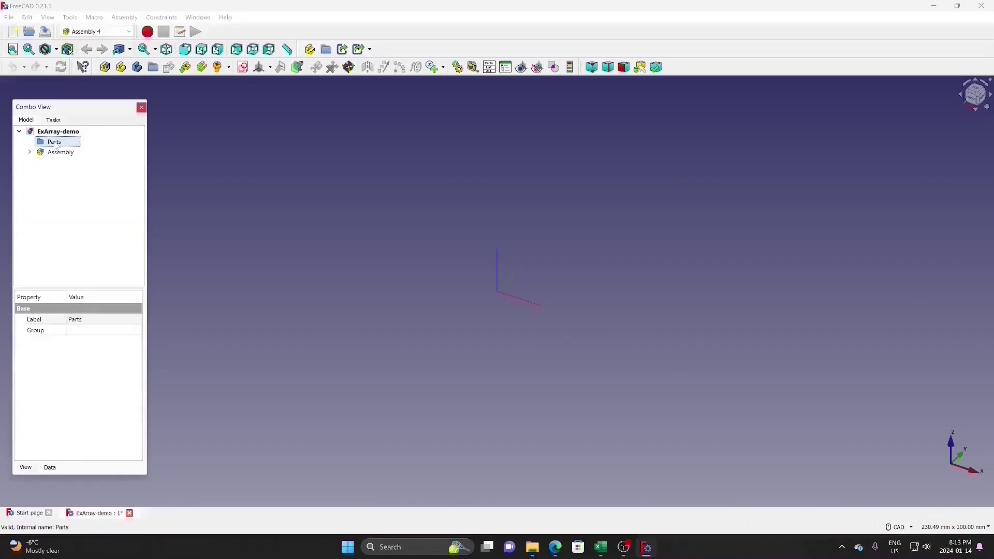
pyautogui.click(138, 67)
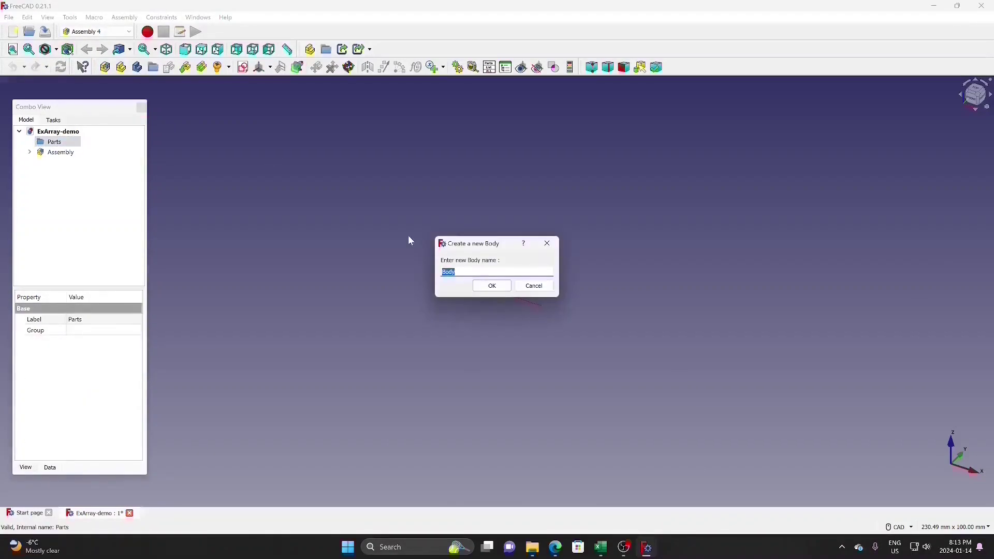
pyautogui.write('disk')
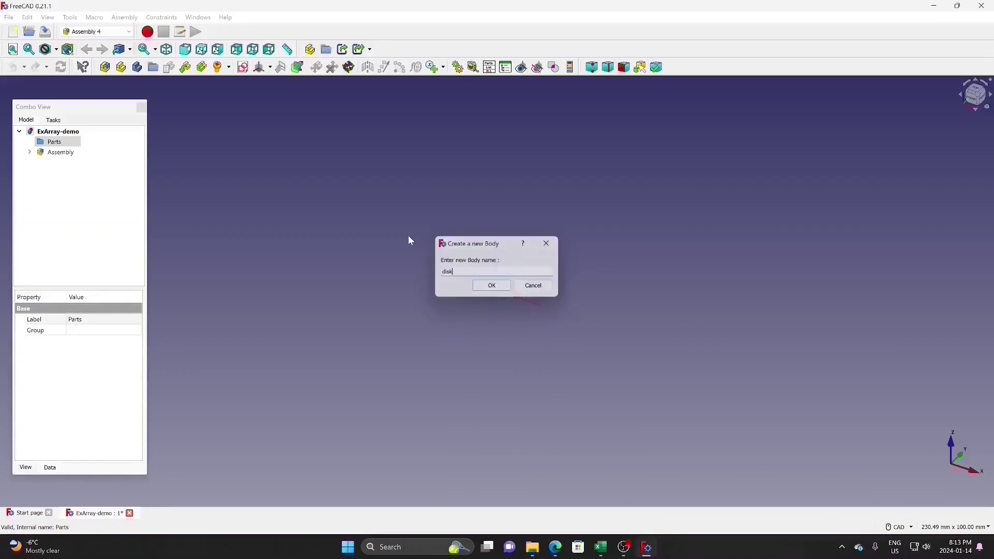
pyautogui.press('Return')
pyautogui.click(30, 142)
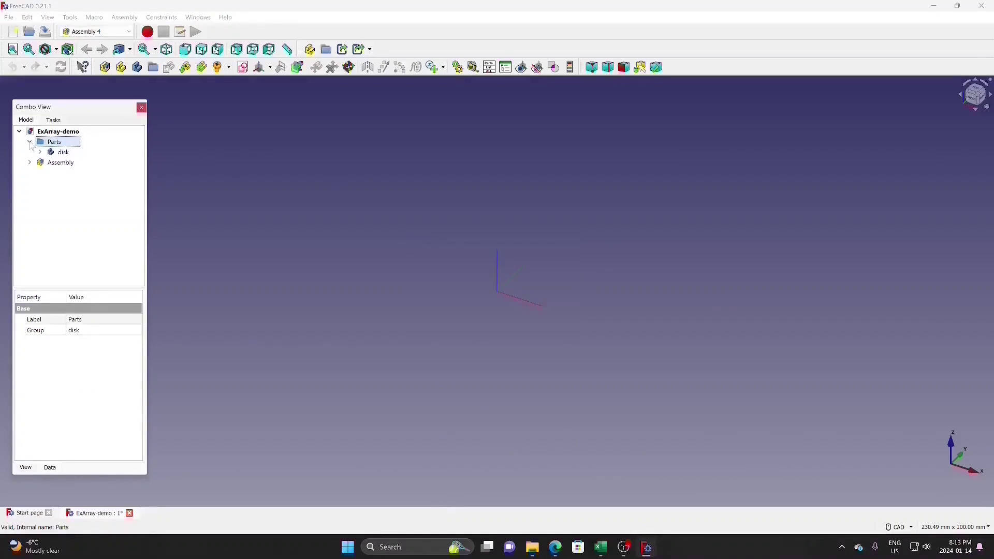
pyautogui.click(62, 153)
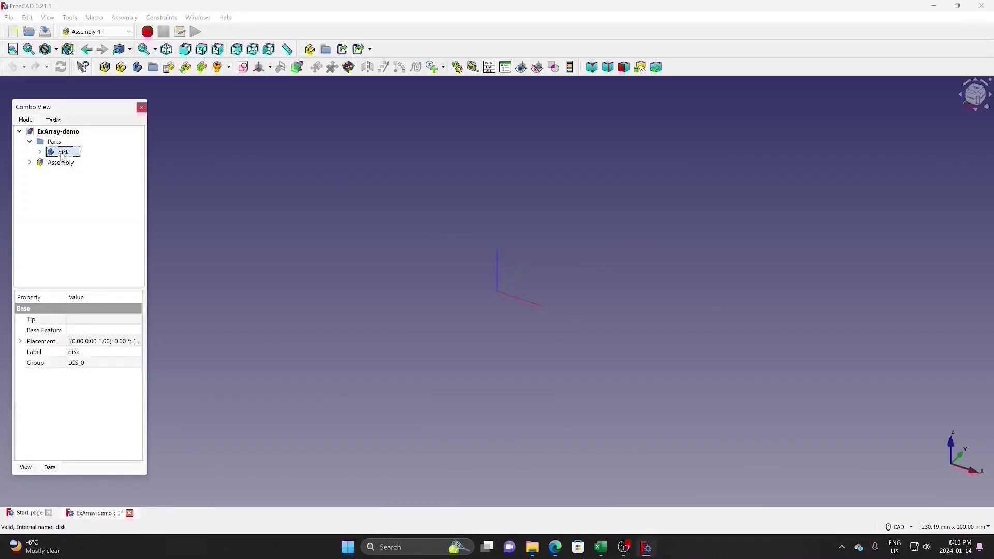
# Step: Create a sketch named disk-sk in the disk body and attach it to LCS_0 using the Plane face mode
pyautogui.click(244, 68)
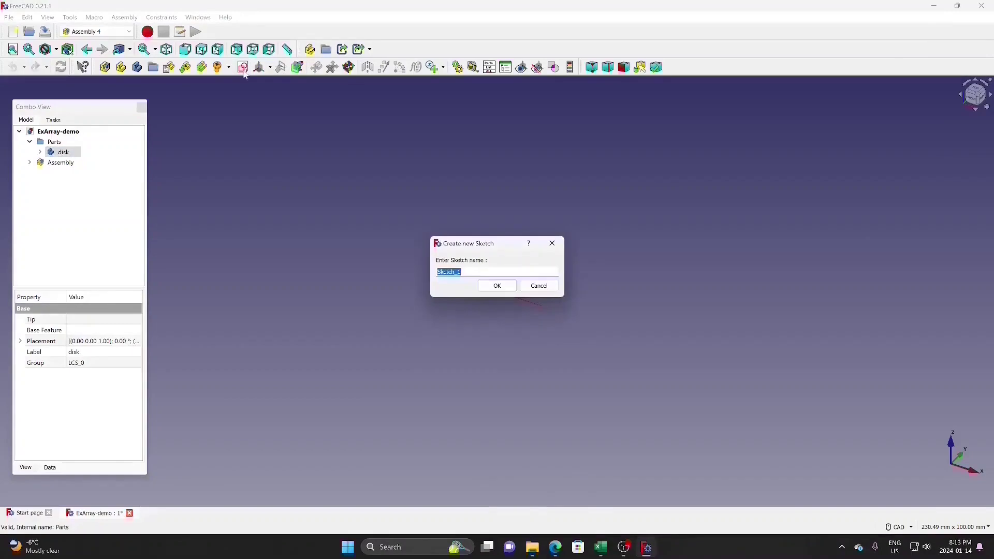
pyautogui.write('disk-sk')
pyautogui.press('Return')
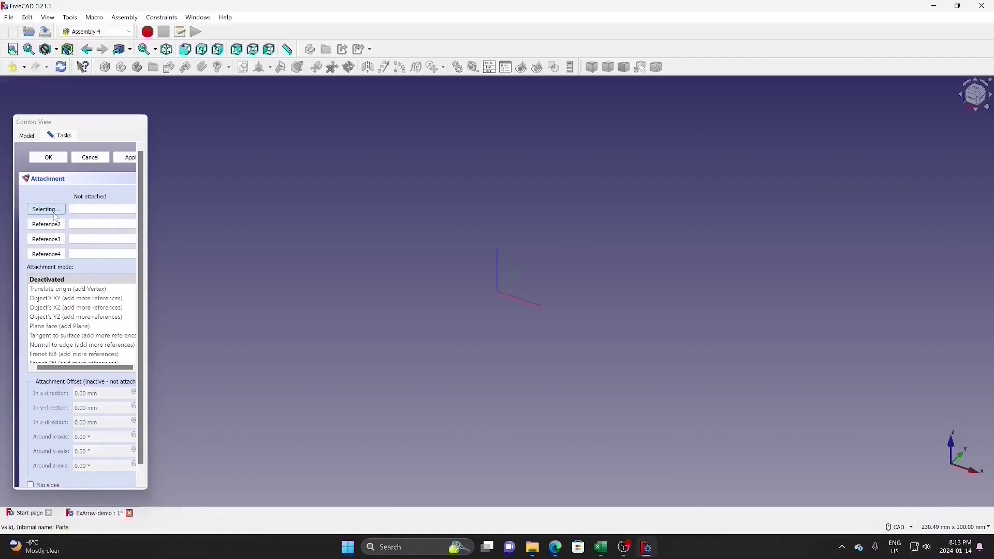
pyautogui.click(26, 136)
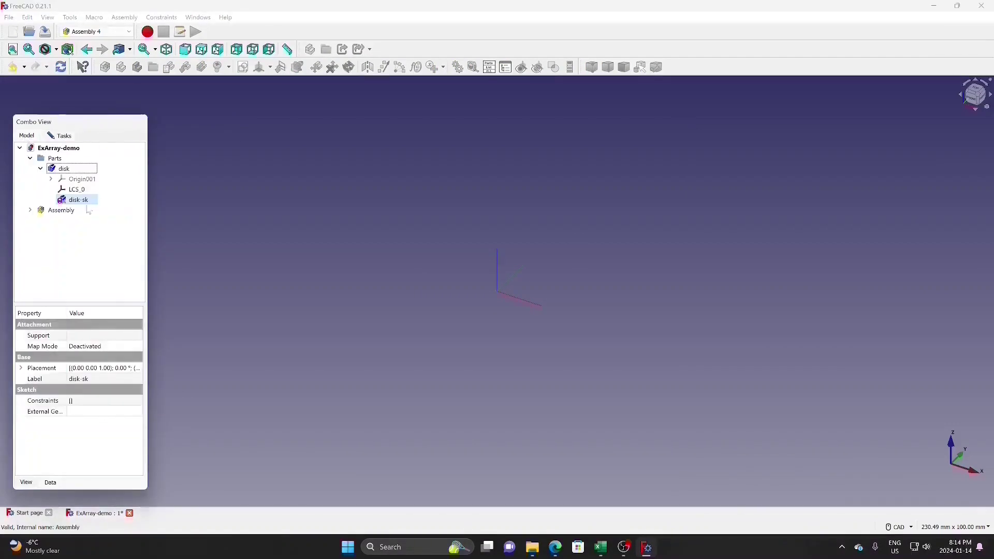
pyautogui.click(81, 190)
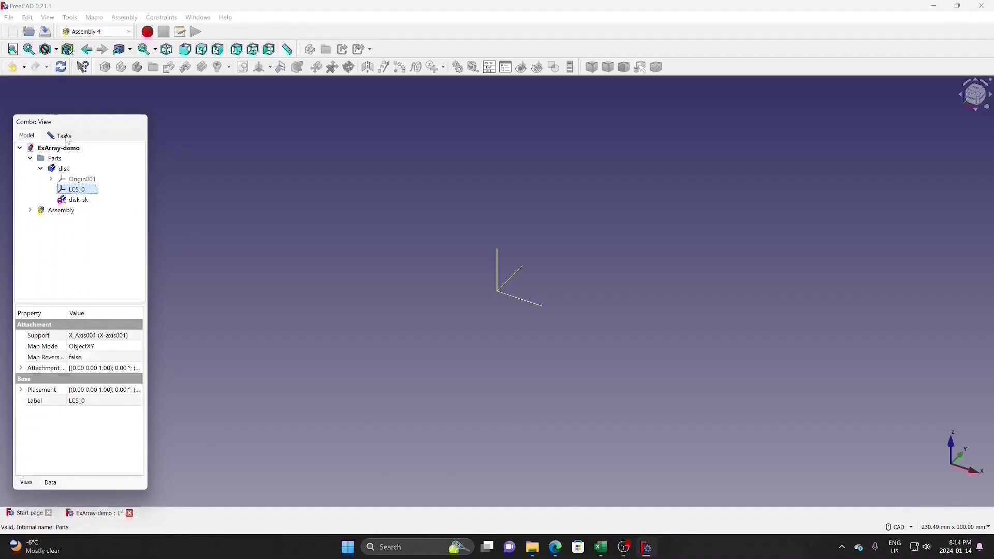
pyautogui.click(65, 137)
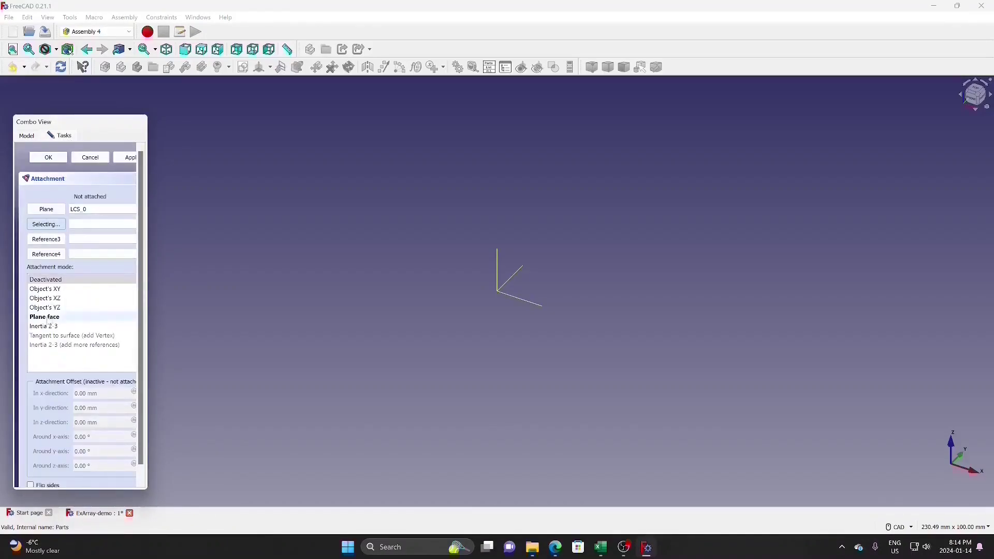
pyautogui.click(47, 317)
pyautogui.click(52, 159)
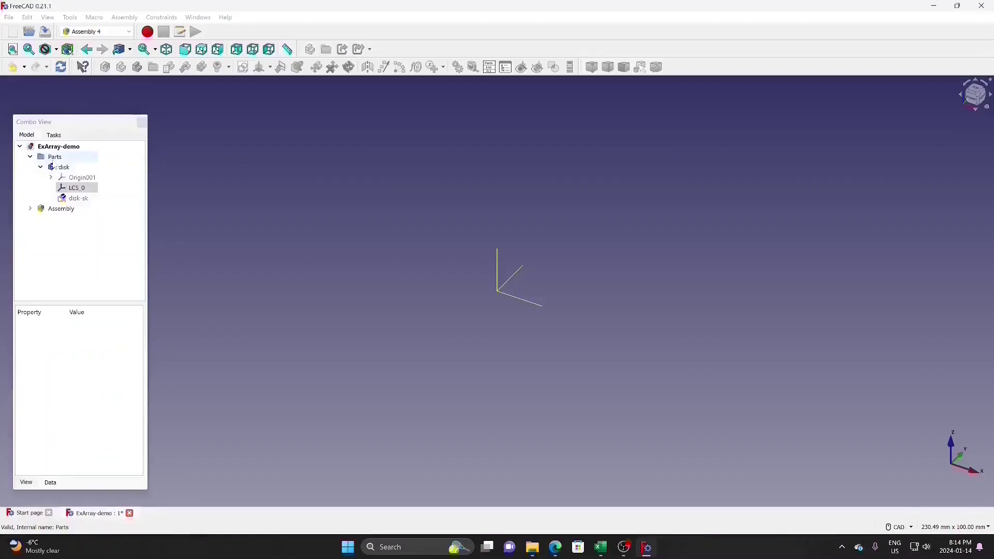
# Step: Draw a circle centred on the origin in disk-sk, constrain its diameter to 10 mm, and close the sketch
pyautogui.doubleClick(77, 198)
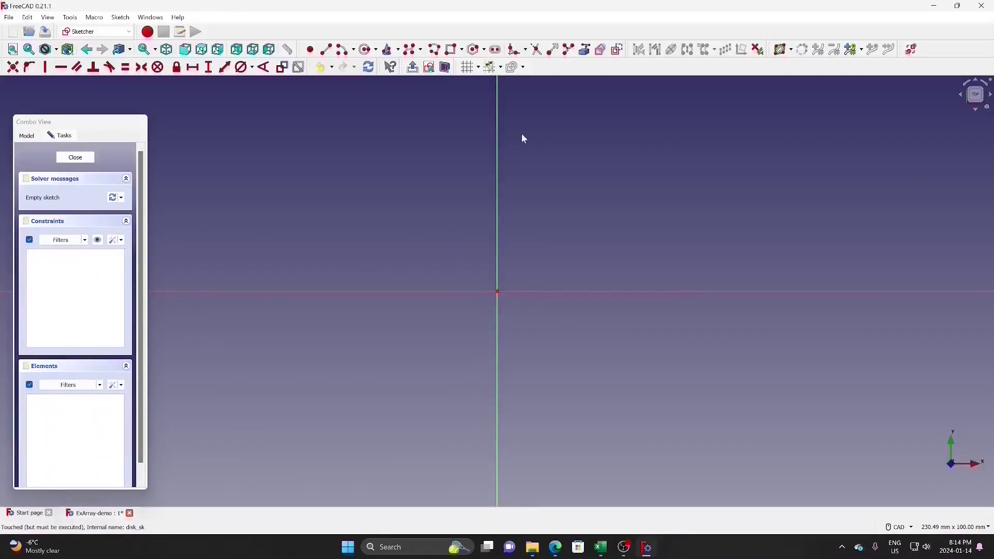
pyautogui.click(367, 49)
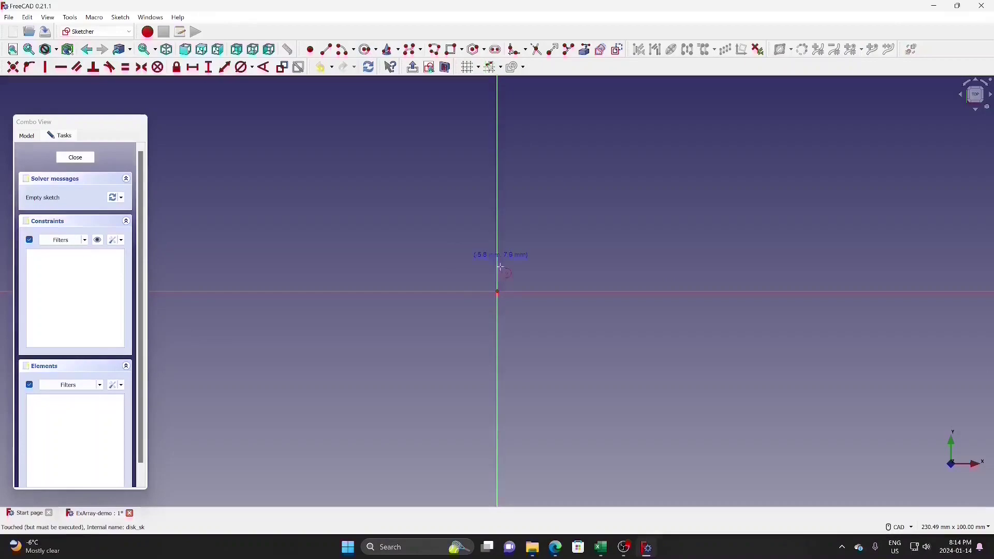
pyautogui.click(497, 292)
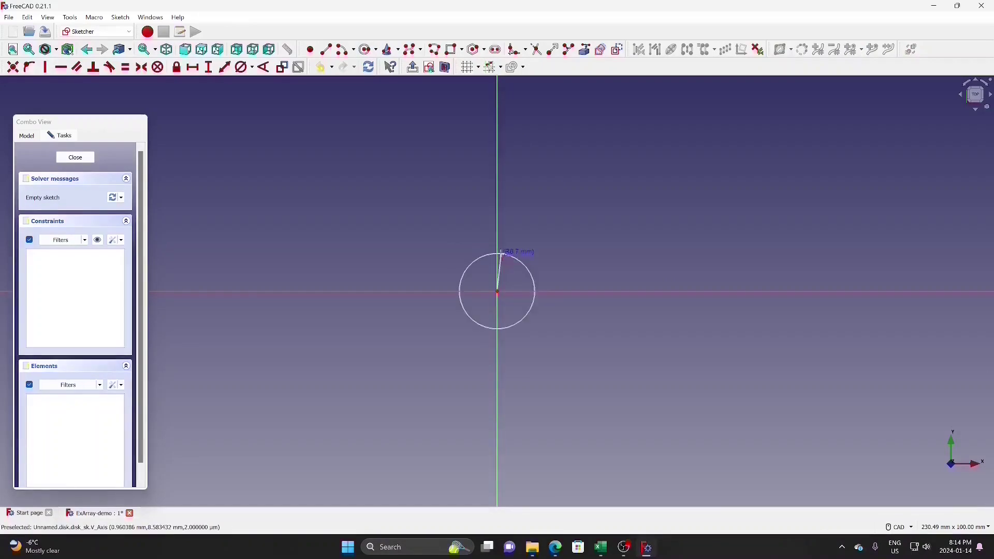
pyautogui.click(501, 253)
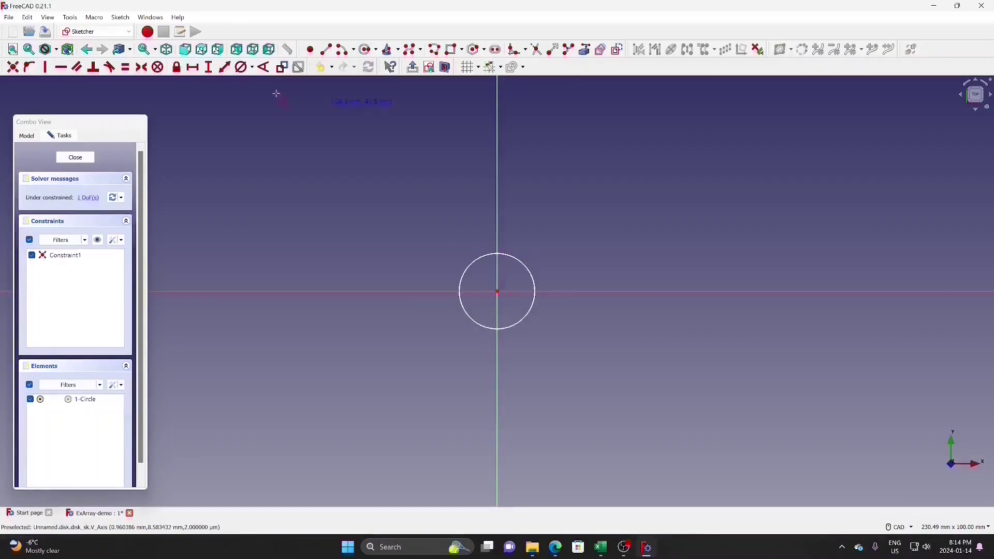
pyautogui.click(522, 267)
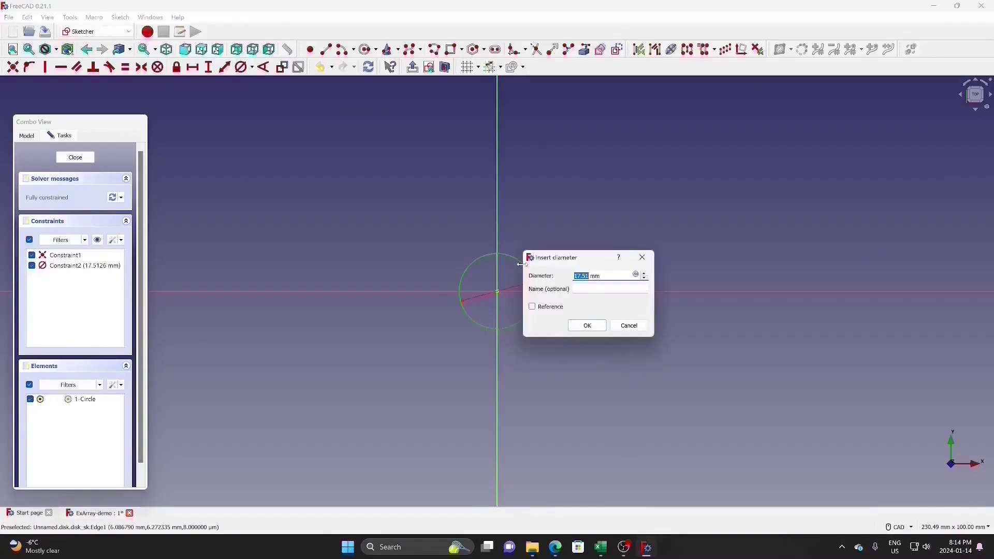
pyautogui.write('10')
pyautogui.click(587, 325)
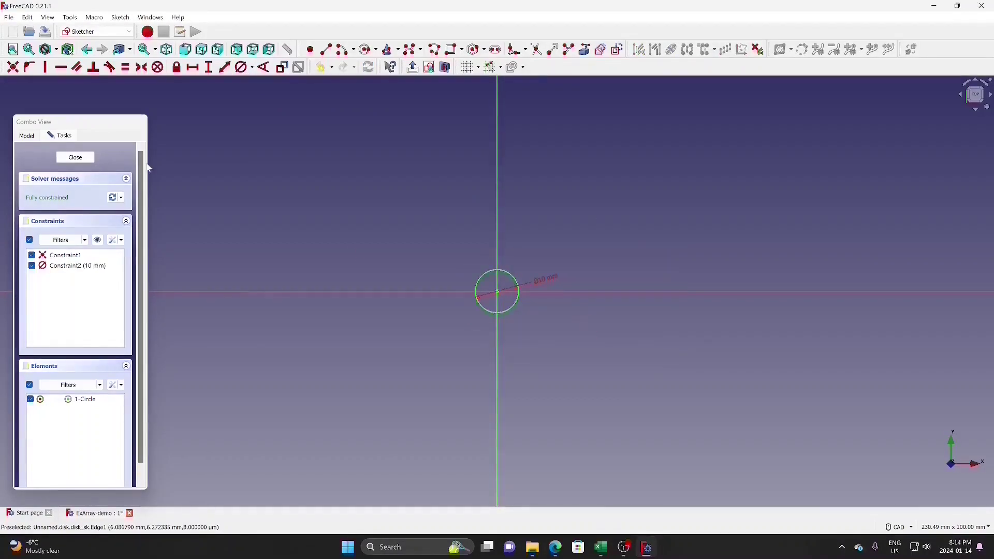
pyautogui.click(75, 157)
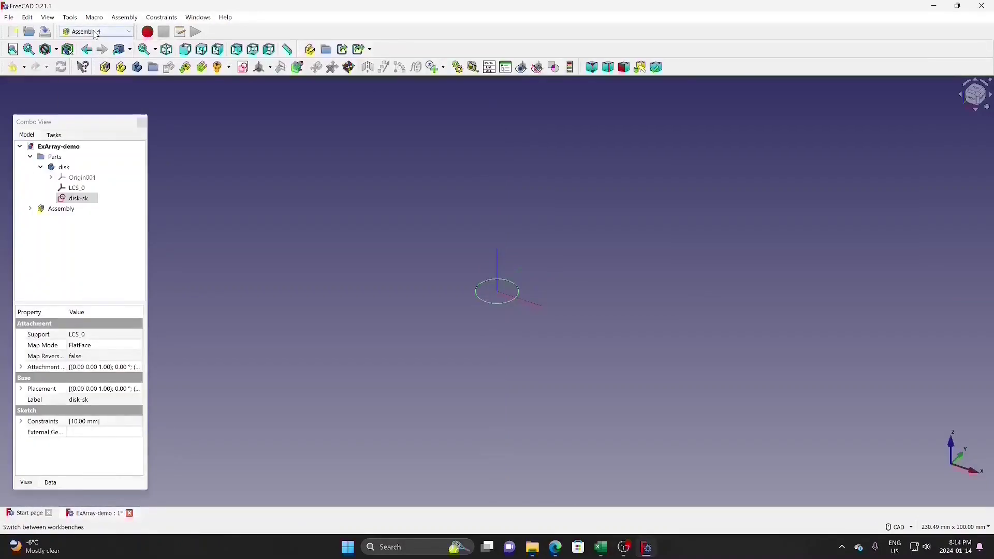
# Step: Pad the disk-sk sketch to a length of 4 mm using the Part Design workbench
pyautogui.click(95, 33)
pyautogui.click(93, 122)
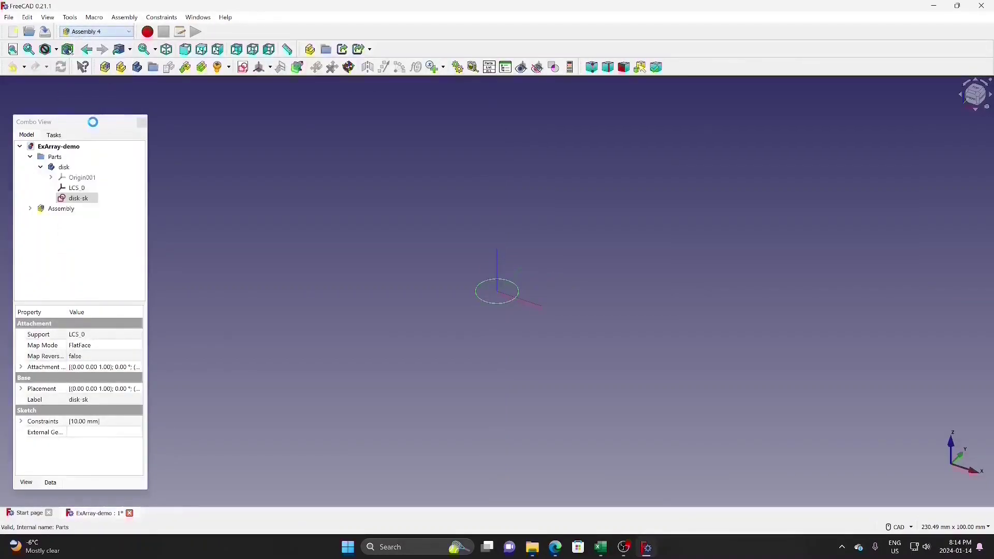
pyautogui.click(308, 68)
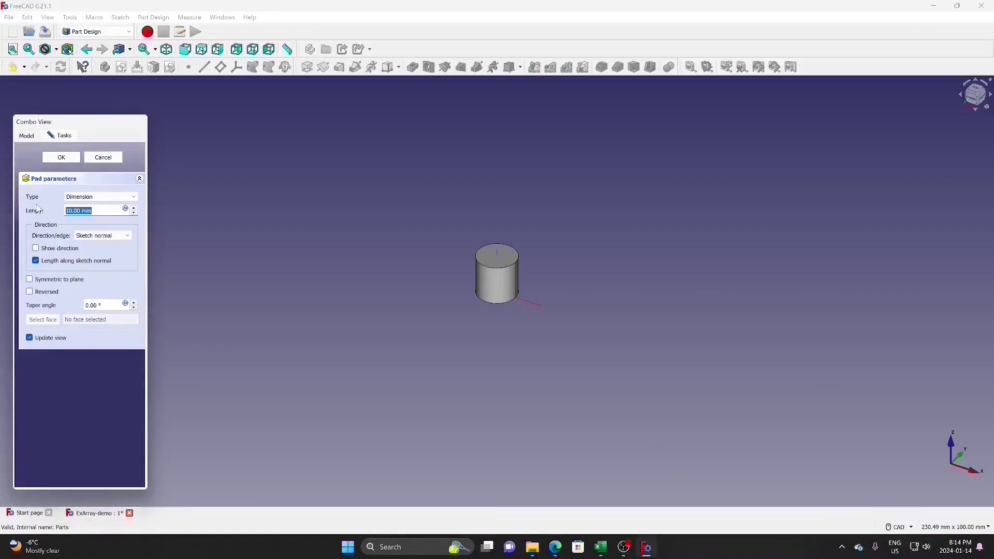
pyautogui.write('4')
pyautogui.click(63, 159)
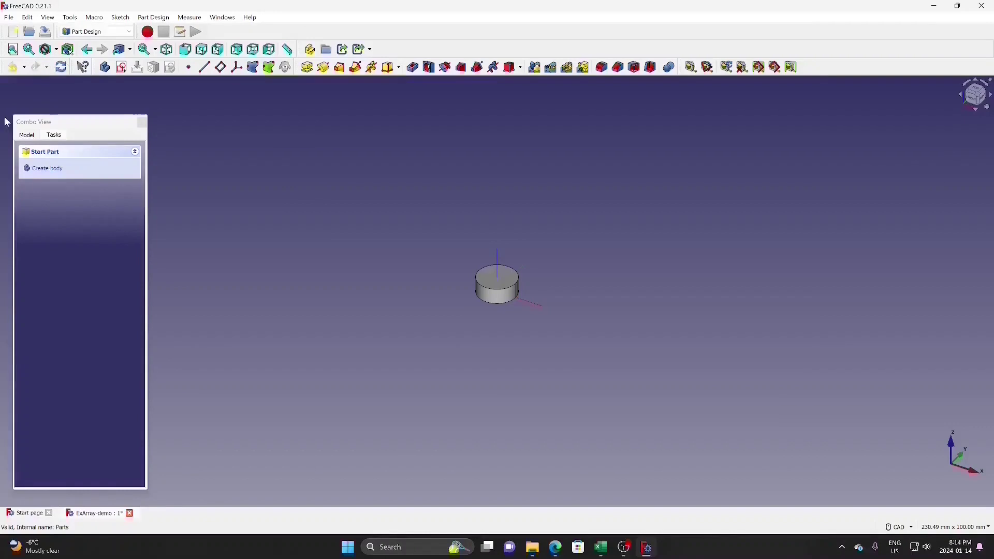
# Step: Hide the disk body in the 3D view
pyautogui.click(27, 135)
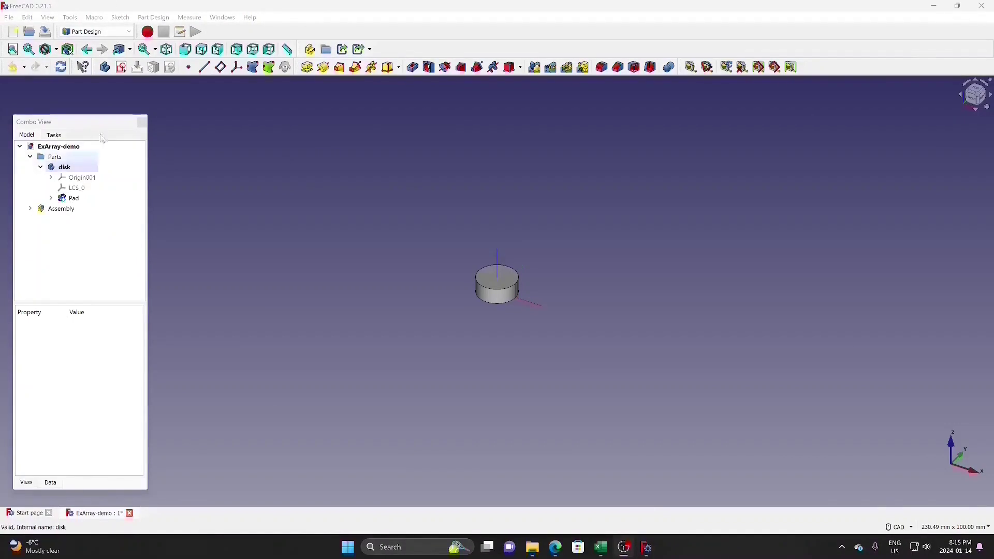
pyautogui.click(78, 170)
pyautogui.press('space')
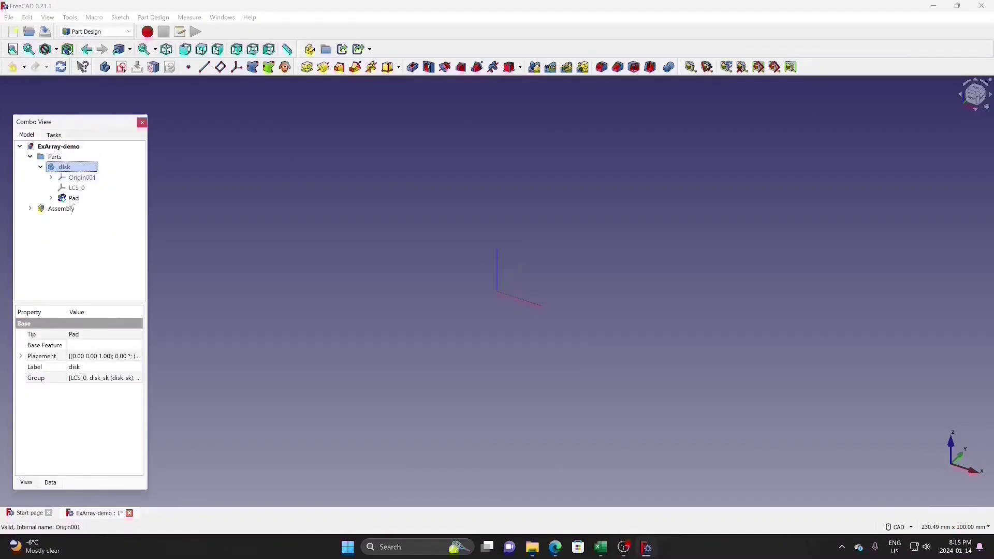
# Step: Return to the Assembly 4 workbench and create a new sketch named master in the Assembly container
pyautogui.click(44, 213)
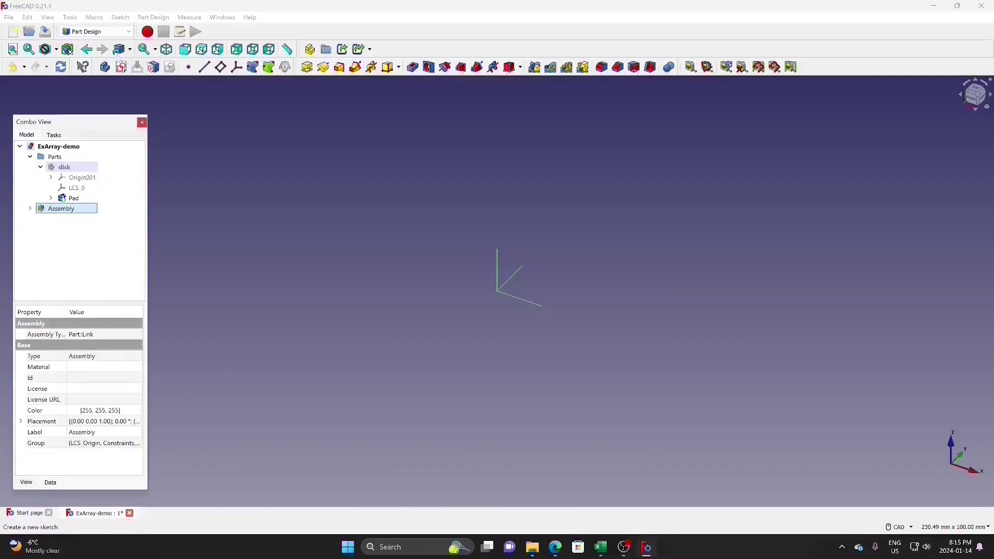
pyautogui.click(101, 33)
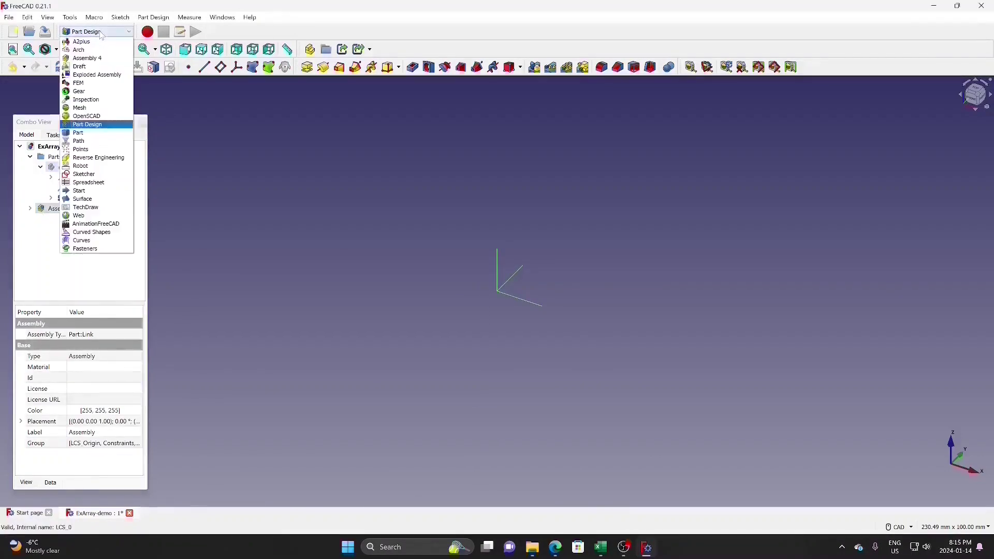
pyautogui.click(87, 58)
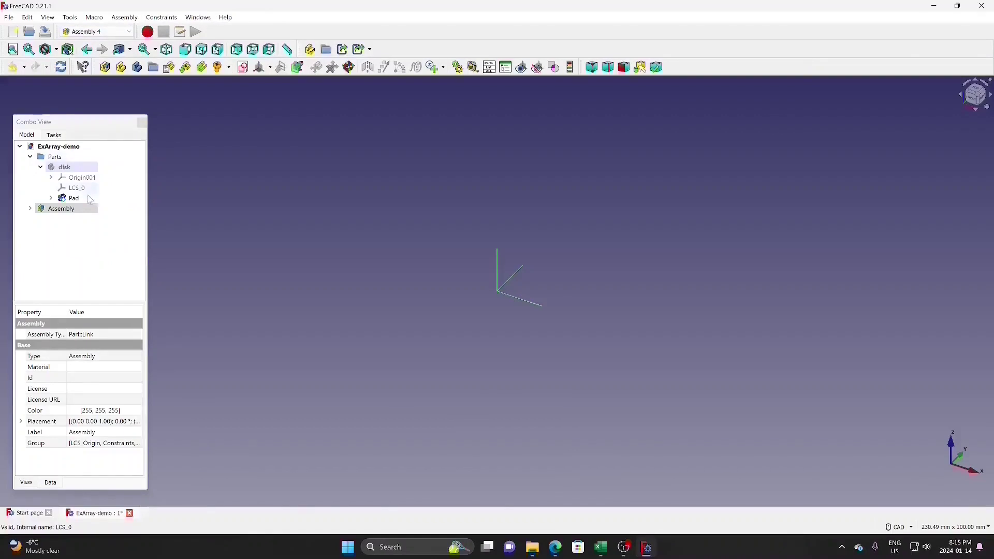
pyautogui.click(61, 209)
pyautogui.click(243, 68)
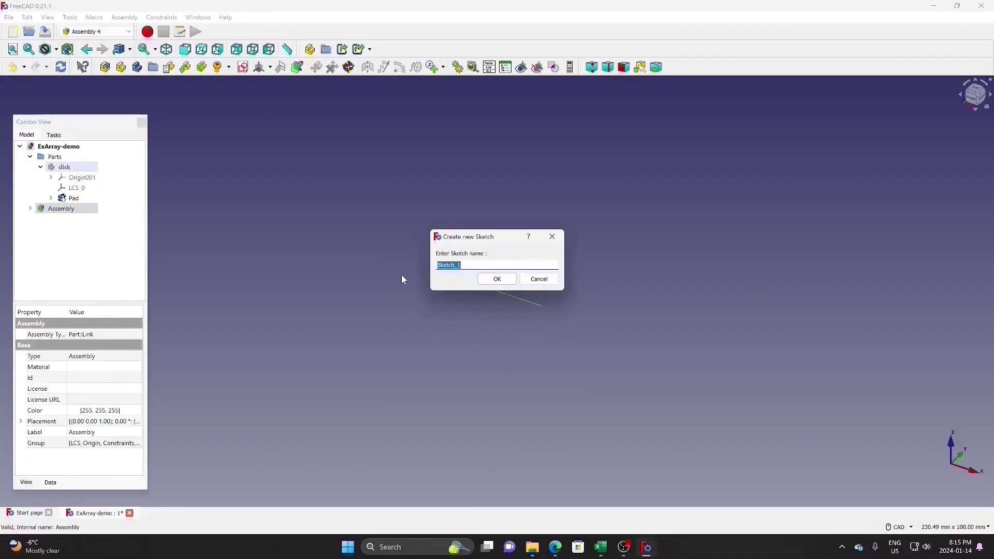
pyautogui.write('master')
pyautogui.click(499, 279)
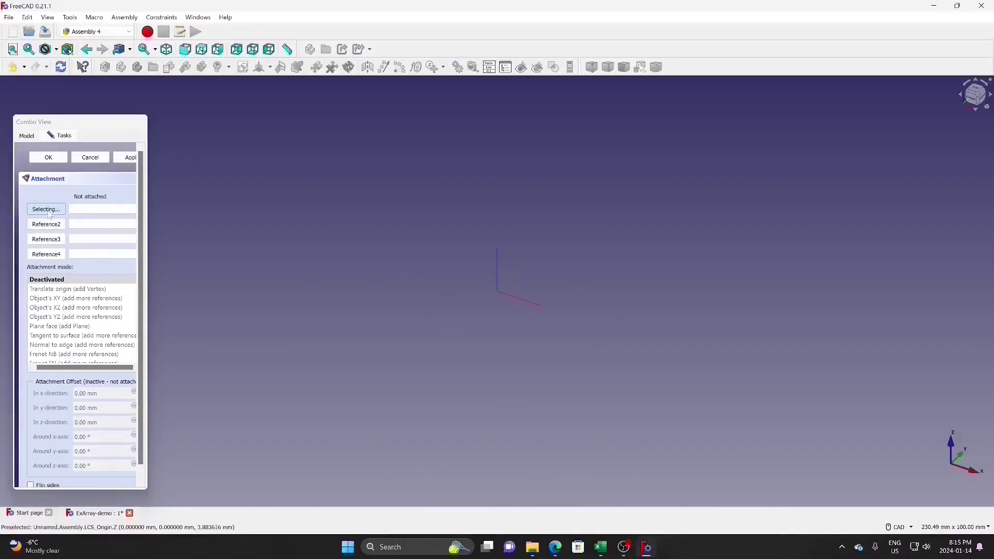
# Step: Attach the master sketch to the assembly's LCS_Origin using the Plane face mode
pyautogui.click(26, 136)
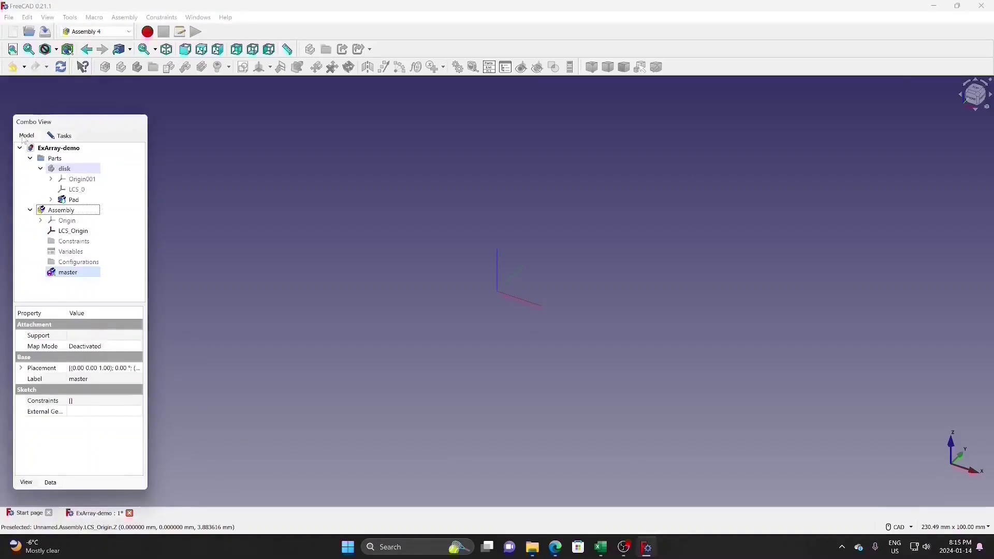
pyautogui.click(72, 232)
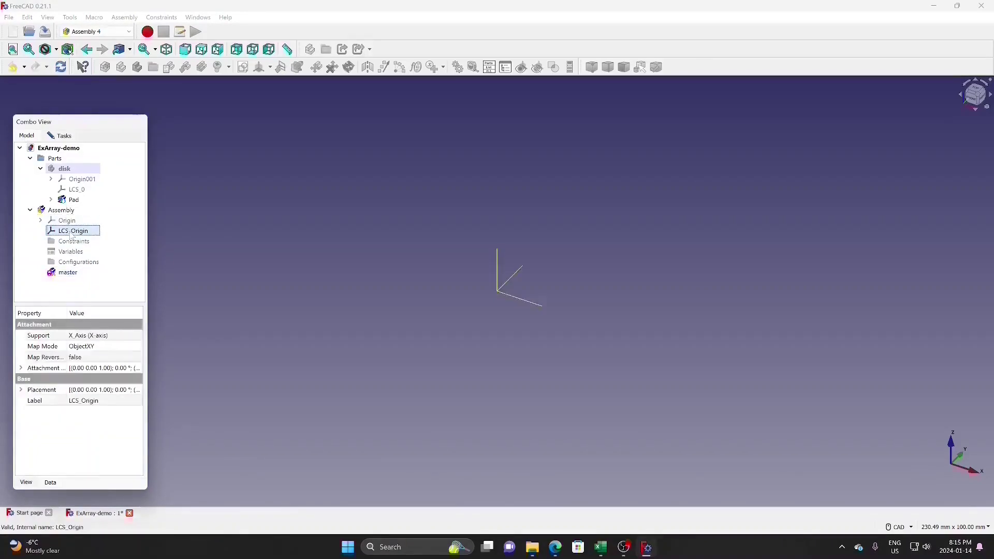
pyautogui.click(69, 137)
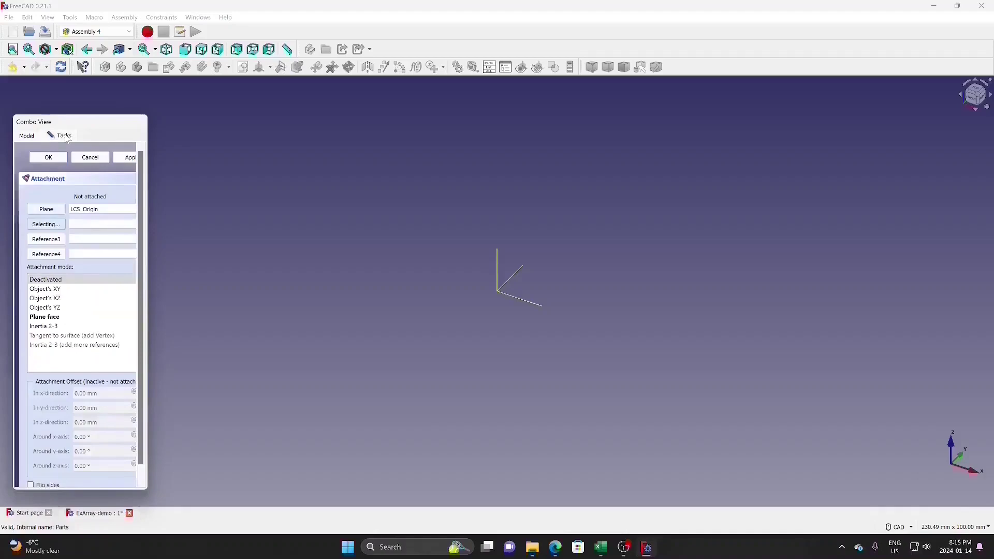
pyautogui.click(51, 318)
pyautogui.click(49, 158)
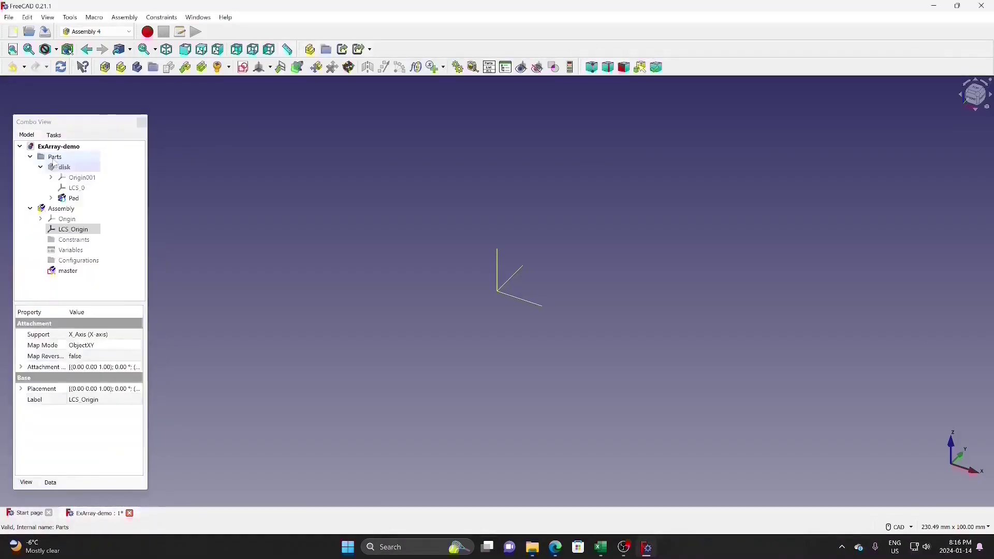
# Step: Draw a circle centred on the origin in the master sketch, constrain its diameter to 100 mm, and close the sketch
pyautogui.doubleClick(68, 272)
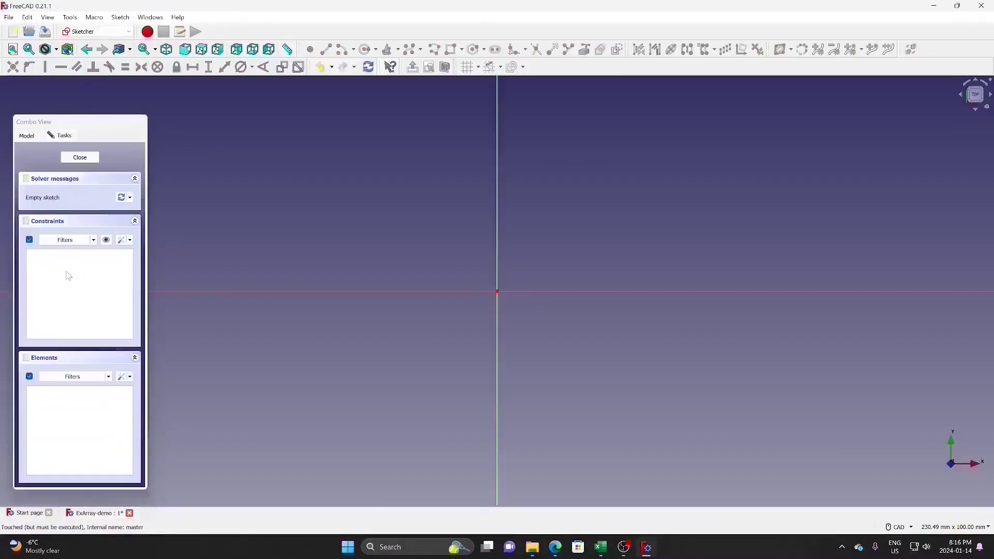
pyautogui.click(367, 49)
pyautogui.click(498, 292)
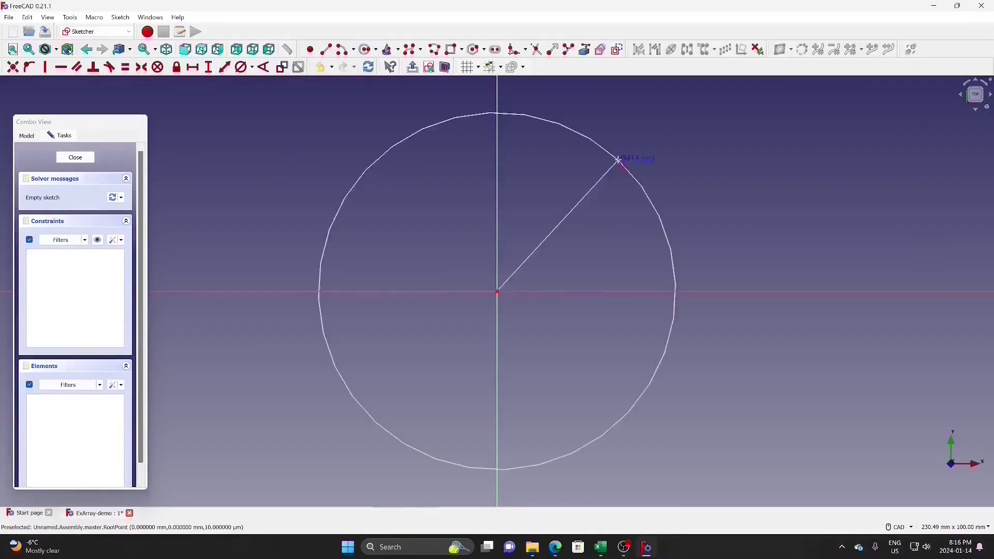
pyautogui.click(619, 162)
pyautogui.click(241, 67)
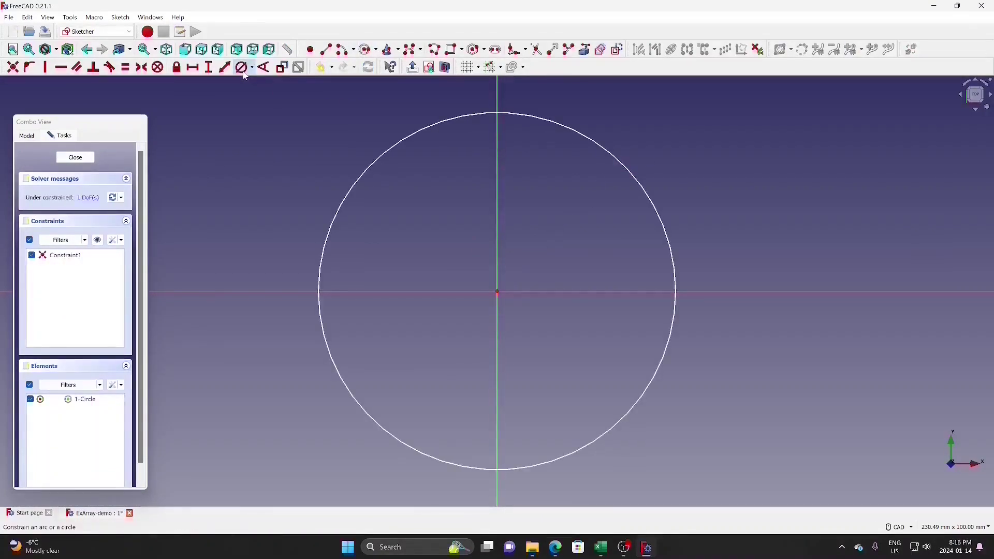
pyautogui.click(583, 135)
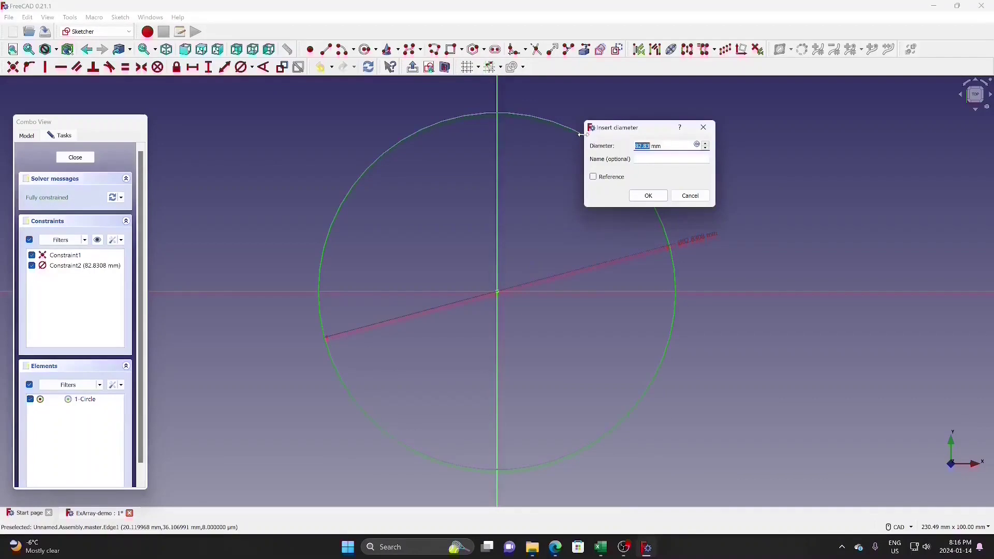
pyautogui.write('100')
pyautogui.click(649, 196)
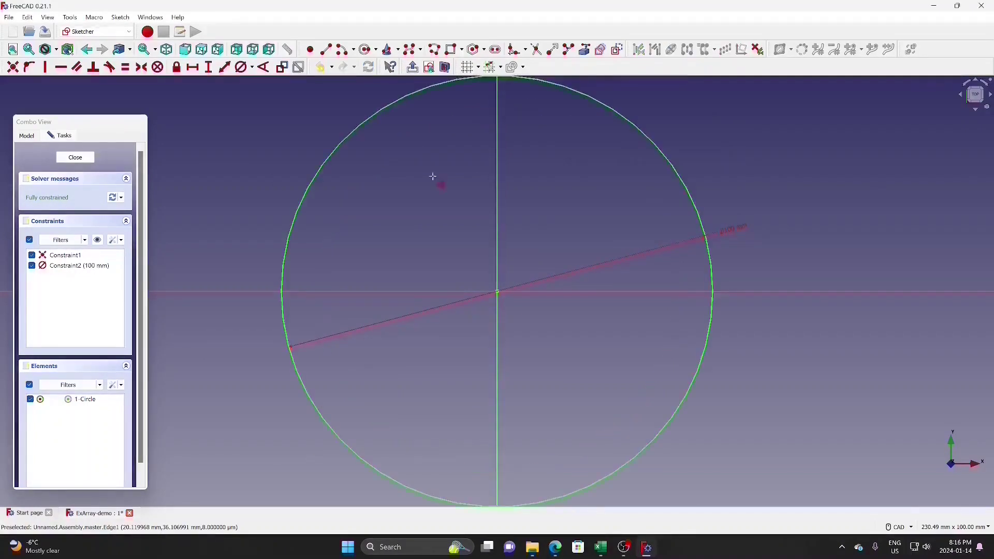
pyautogui.click(79, 158)
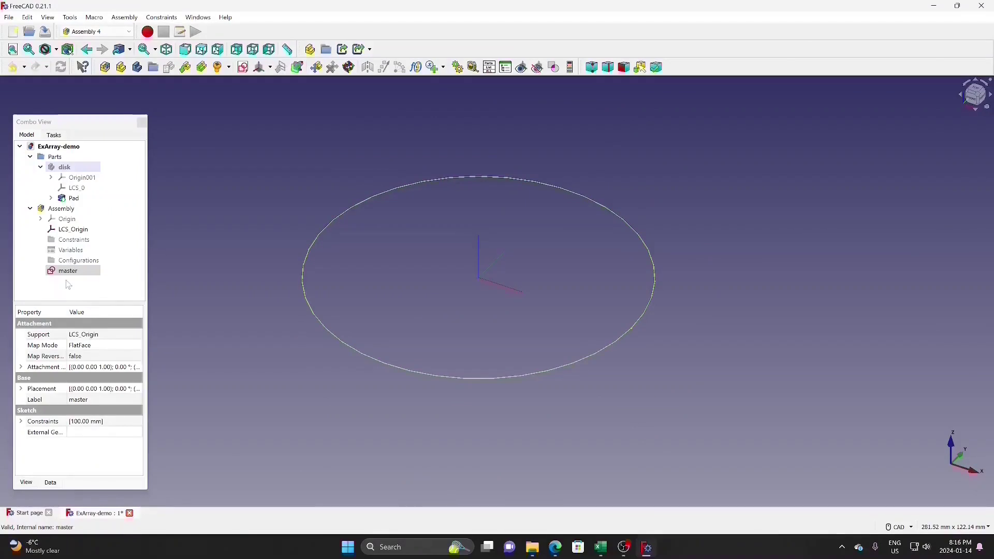
# Step: Insert the disk part into the Assembly container as a linked part
pyautogui.click(67, 209)
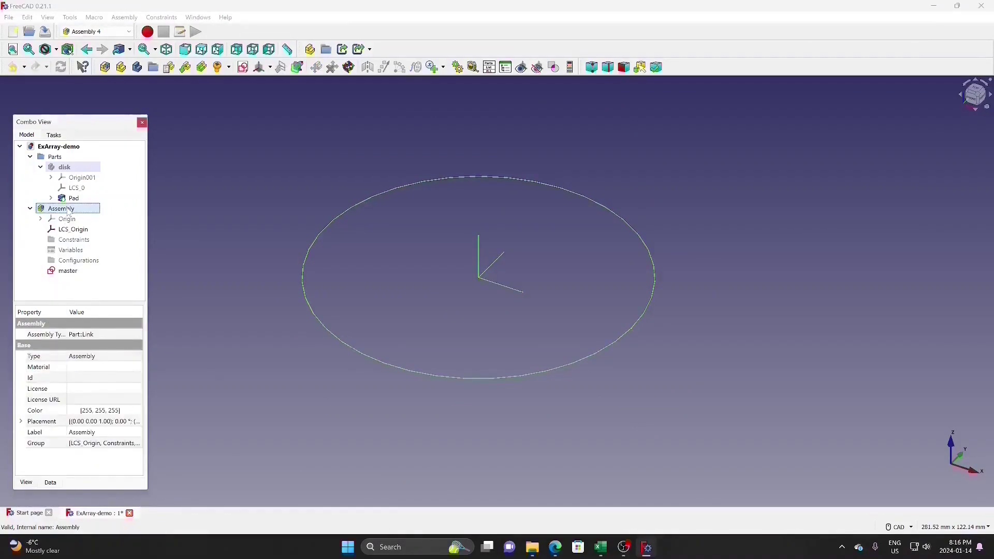
pyautogui.click(185, 68)
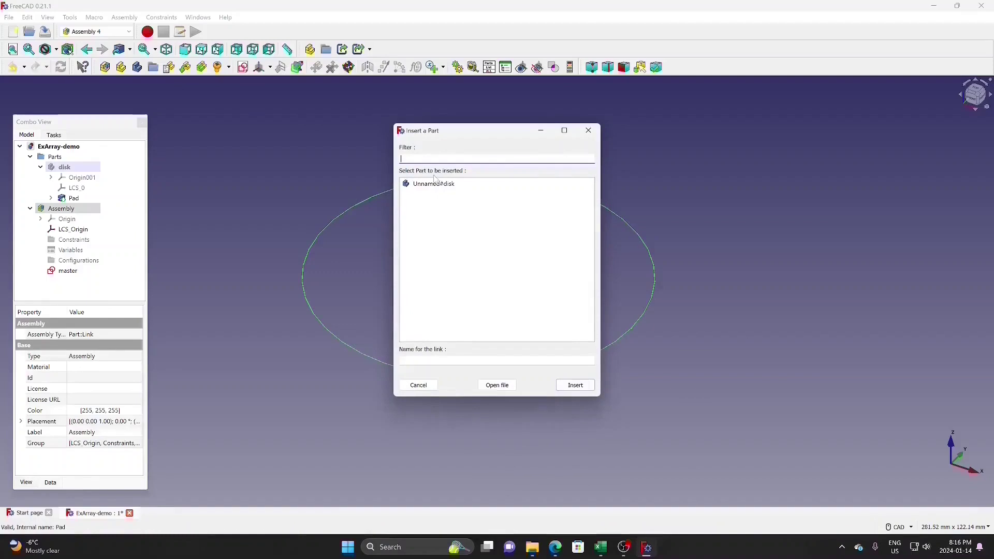
pyautogui.click(445, 188)
pyautogui.click(577, 386)
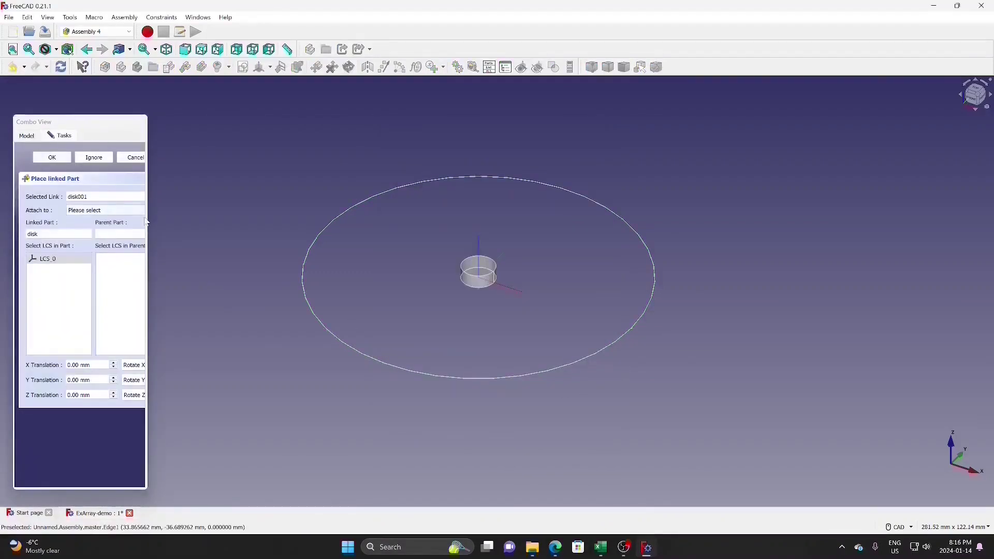
# Step: Attach the linked disk to the parent assembly by matching its LCS_0 to LCS_Origin
pyautogui.moveTo(147, 222); pyautogui.dragTo(237, 212)
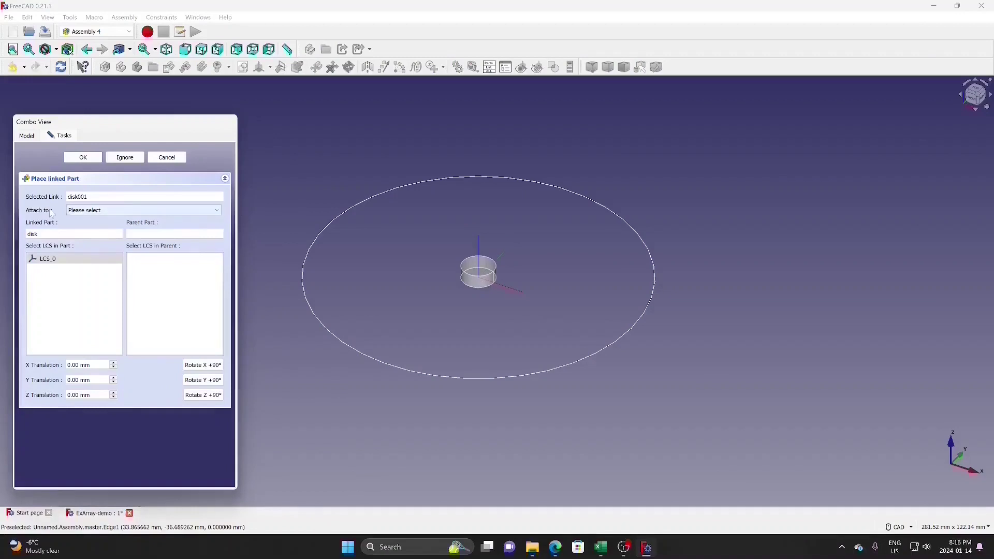
pyautogui.click(127, 212)
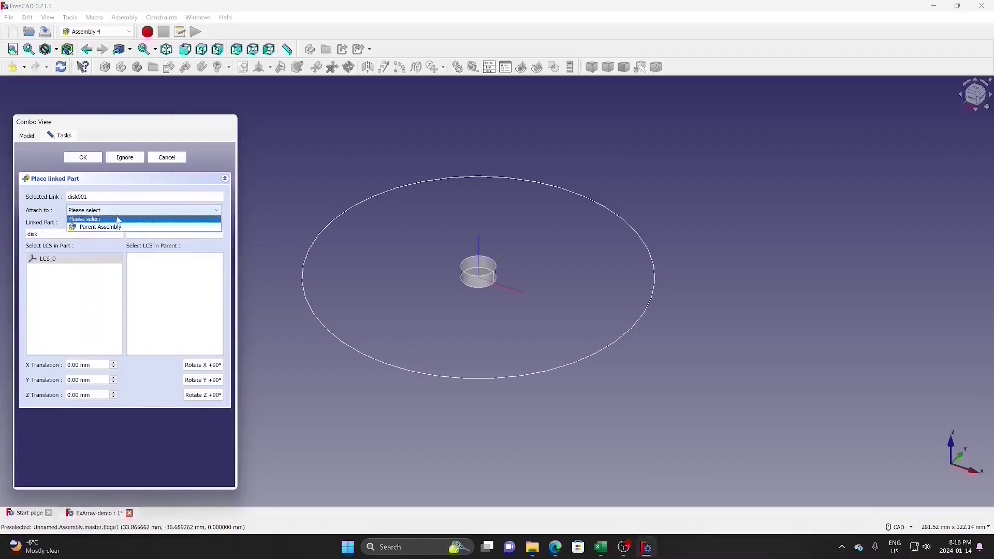
pyautogui.click(108, 226)
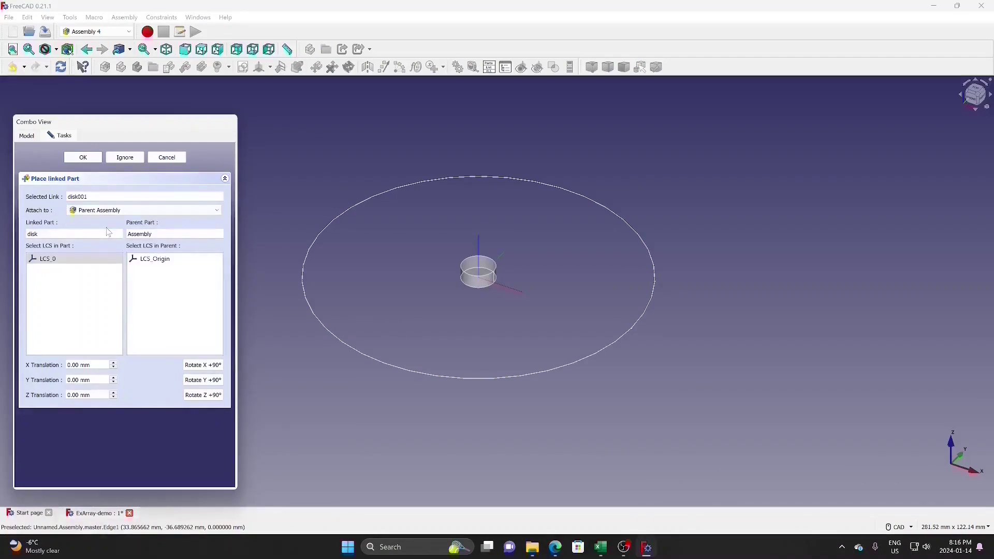
pyautogui.click(55, 261)
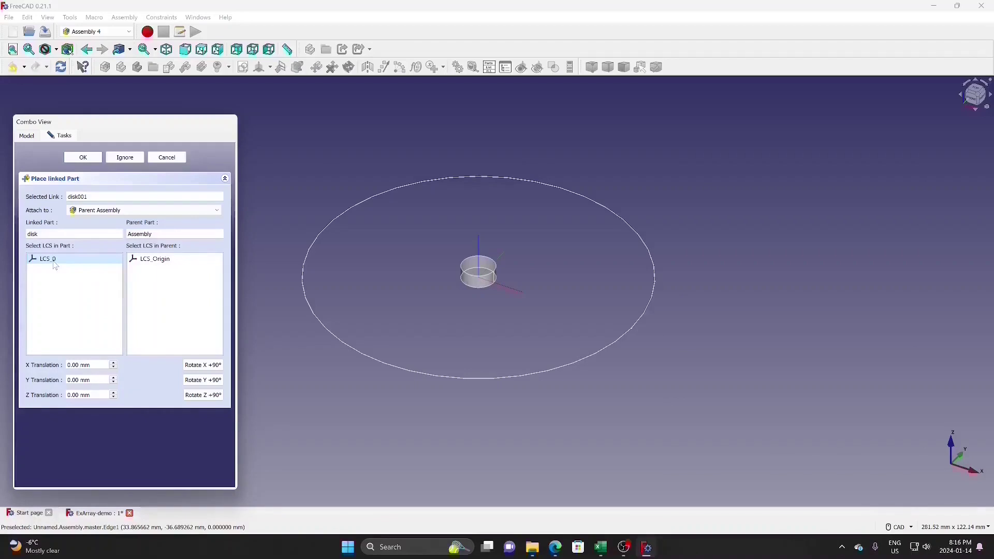
pyautogui.click(159, 264)
pyautogui.click(91, 161)
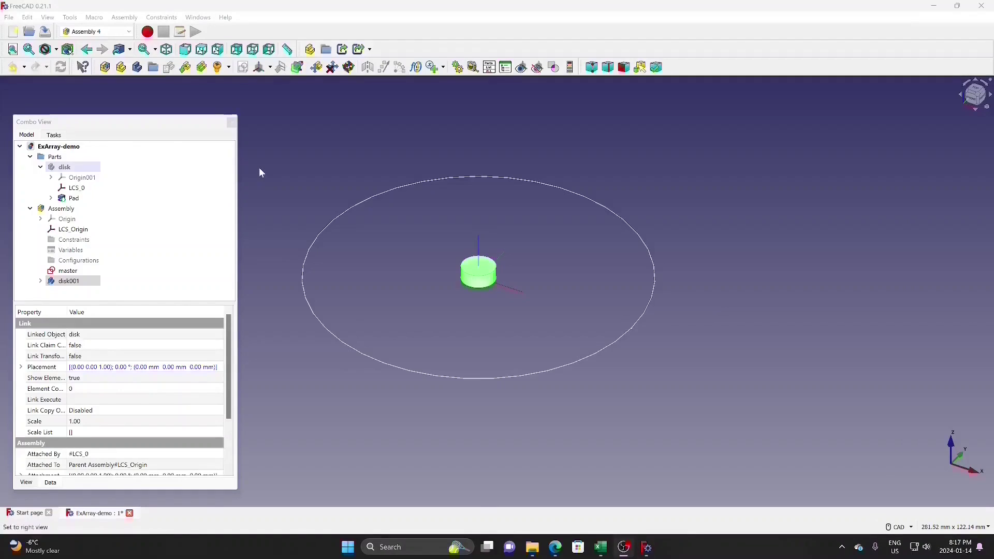
# Step: Add two Float variables named angle and radius to the assembly's Variables, each with the value 10
pyautogui.click(78, 251)
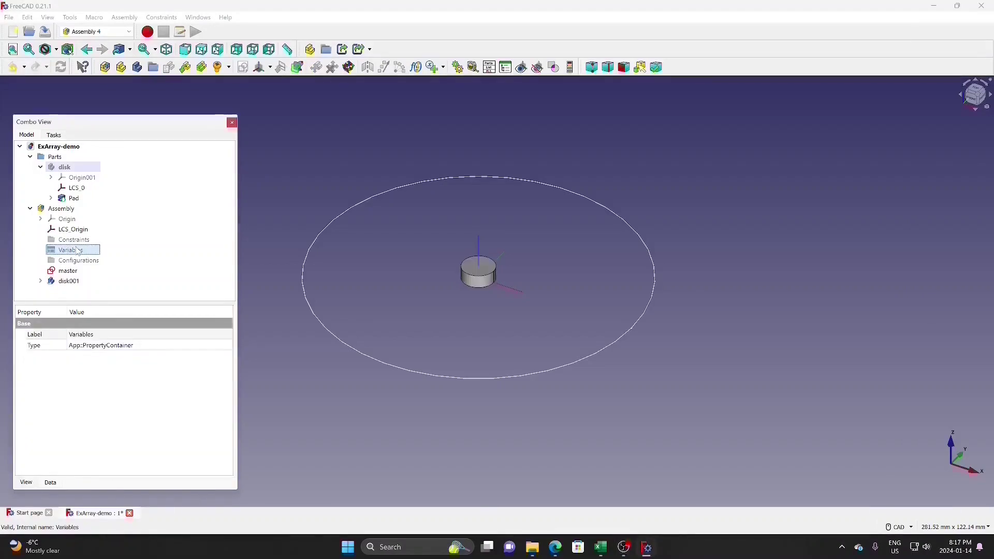
pyautogui.click(433, 68)
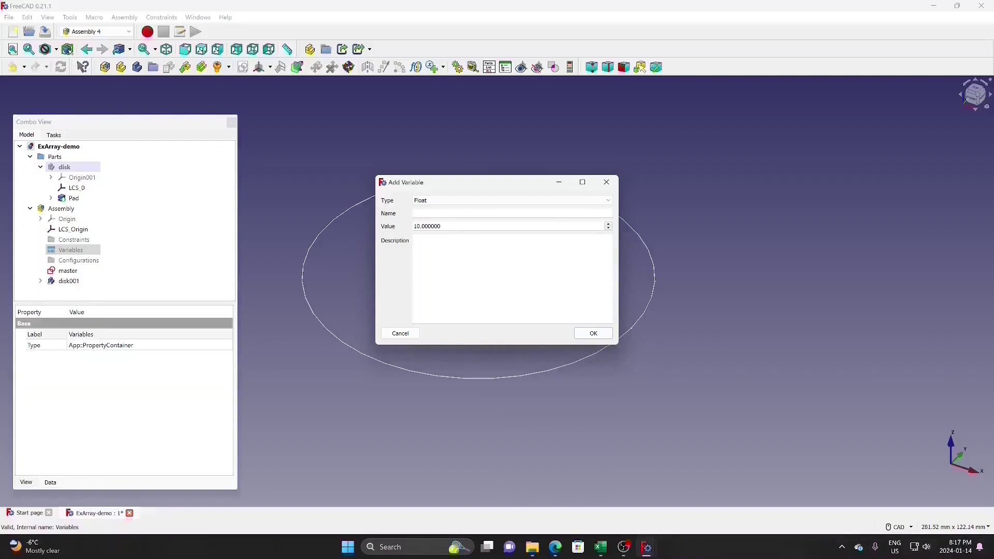
pyautogui.write('angle')
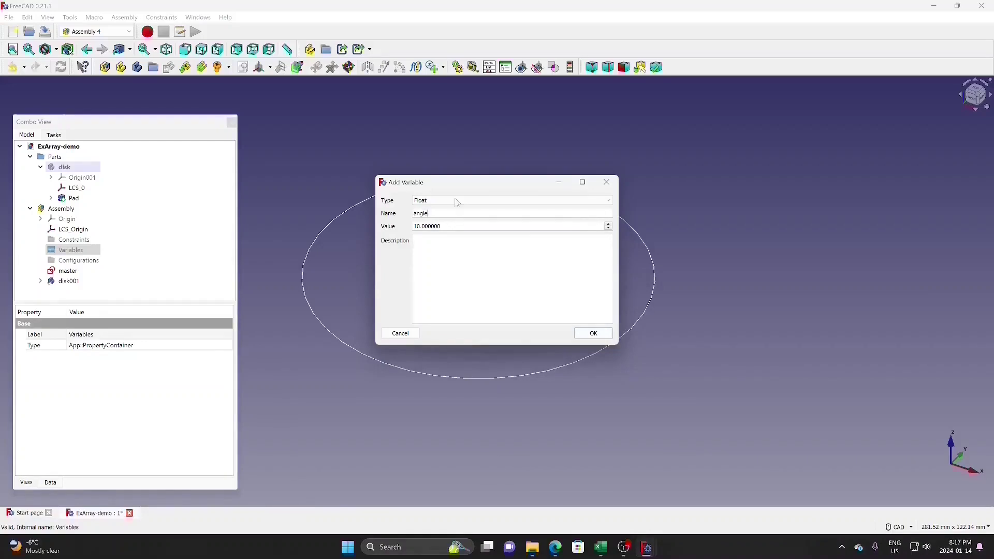
pyautogui.click(594, 333)
pyautogui.click(433, 66)
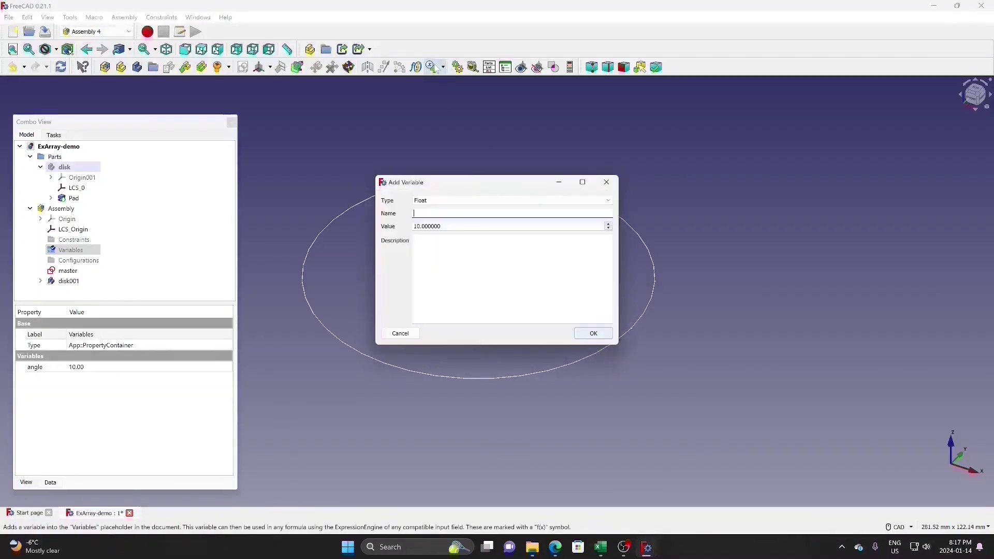
pyautogui.write('r')
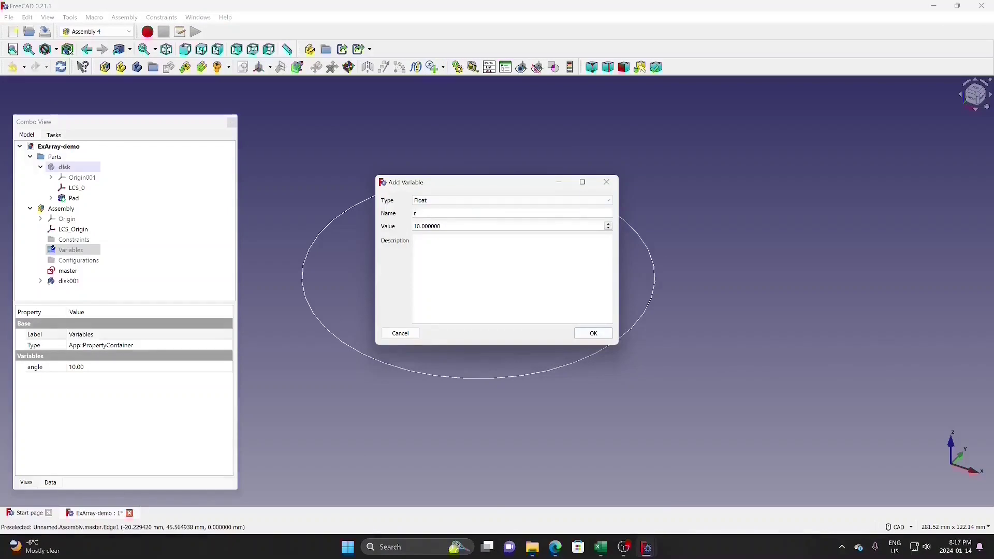
pyautogui.write('adius')
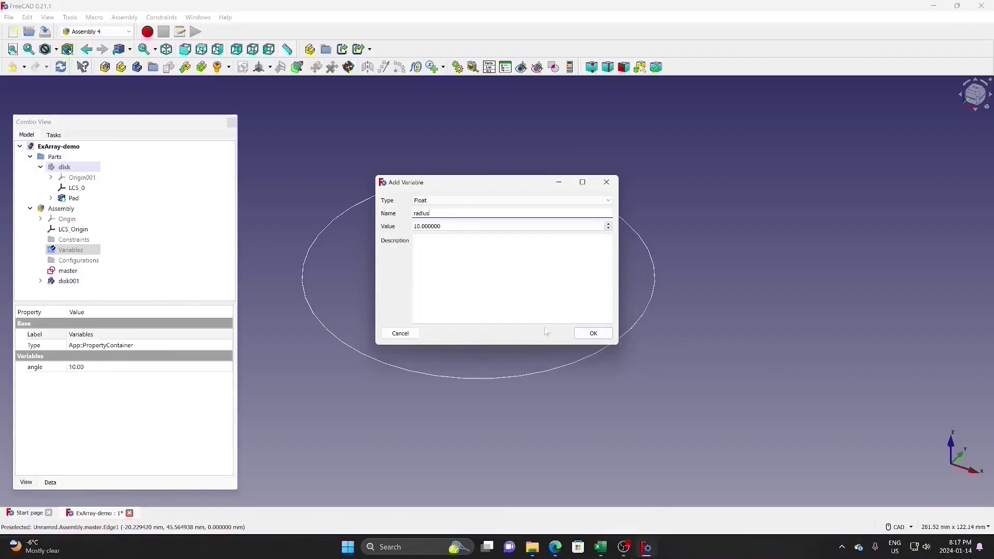
pyautogui.click(595, 334)
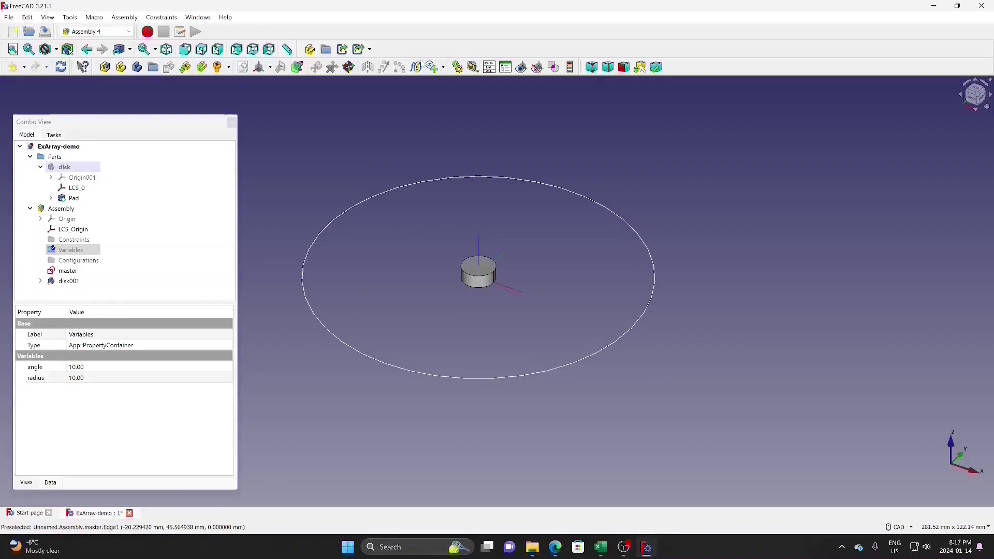
# Step: Set the radius variable to the expression 50
pyautogui.click(68, 250)
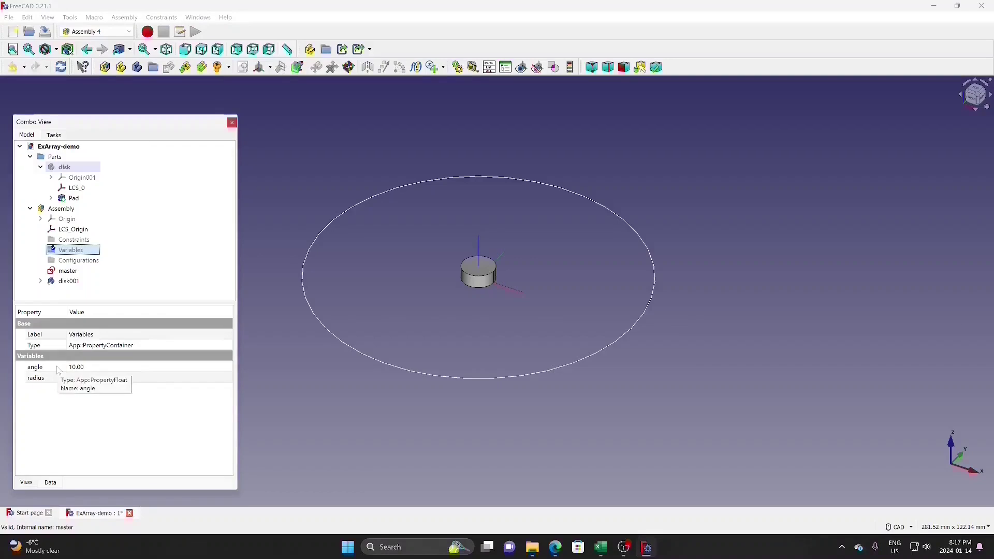
pyautogui.click(61, 382)
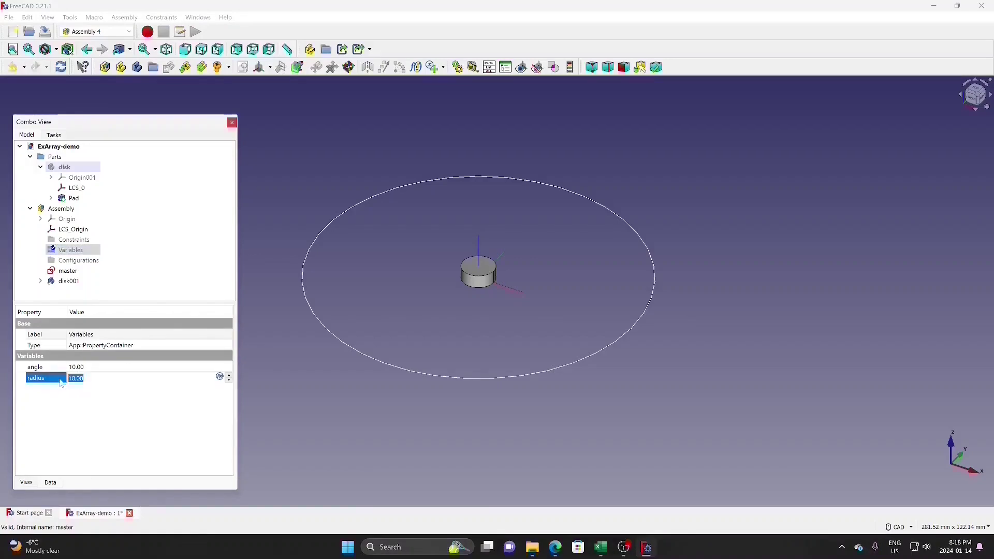
pyautogui.press('End')
pyautogui.click(219, 377)
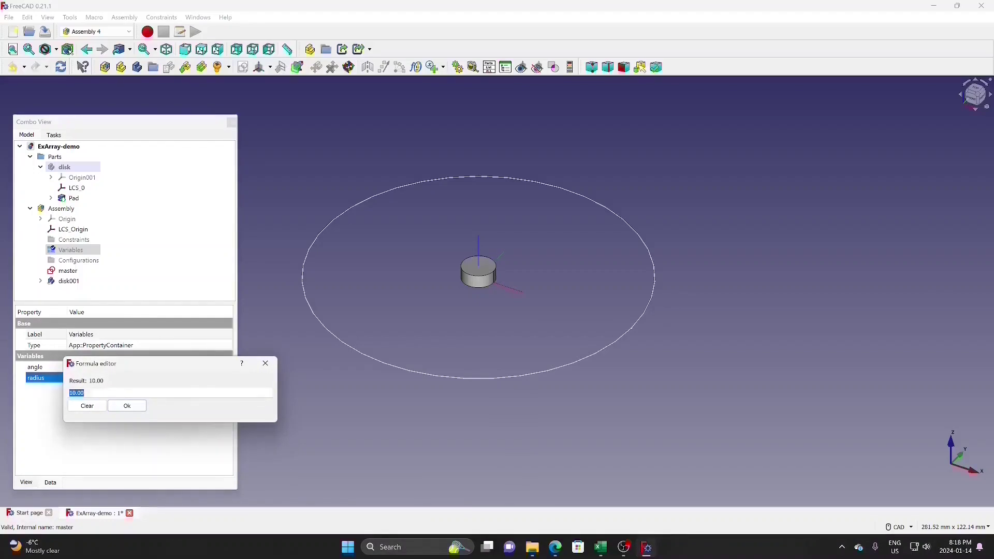
pyautogui.write('50')
pyautogui.click(127, 405)
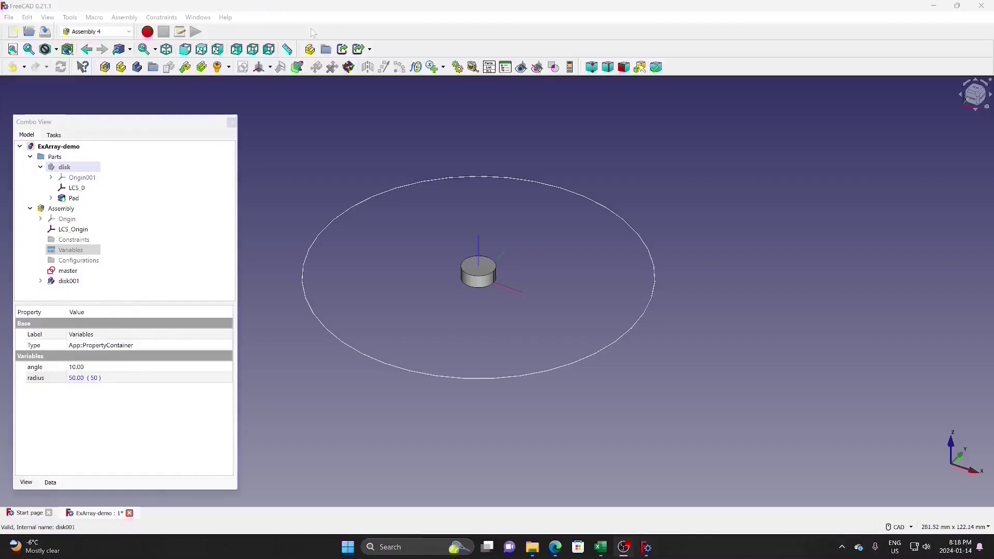
# Step: Create an expression array from the linked disk001 and select the new array
pyautogui.click(67, 283)
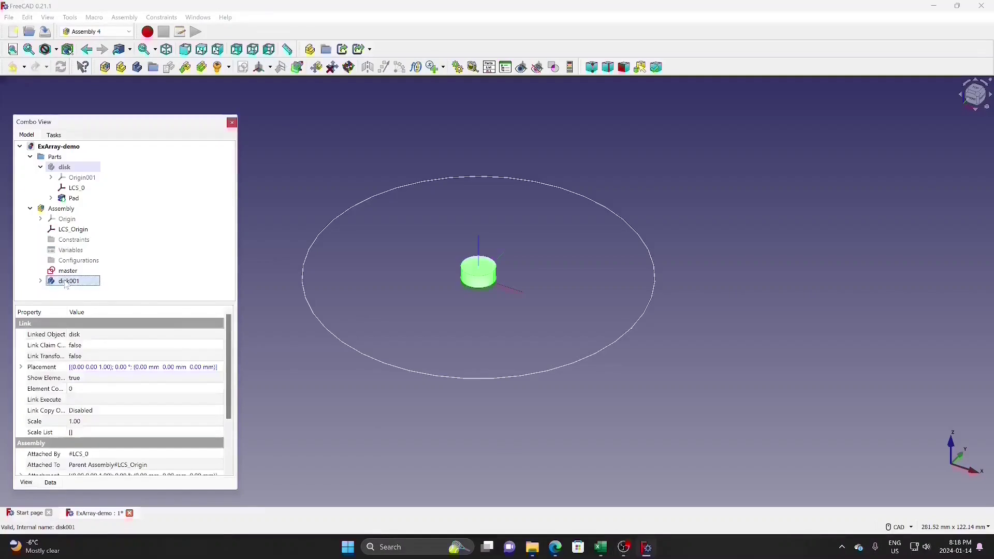
pyautogui.click(417, 69)
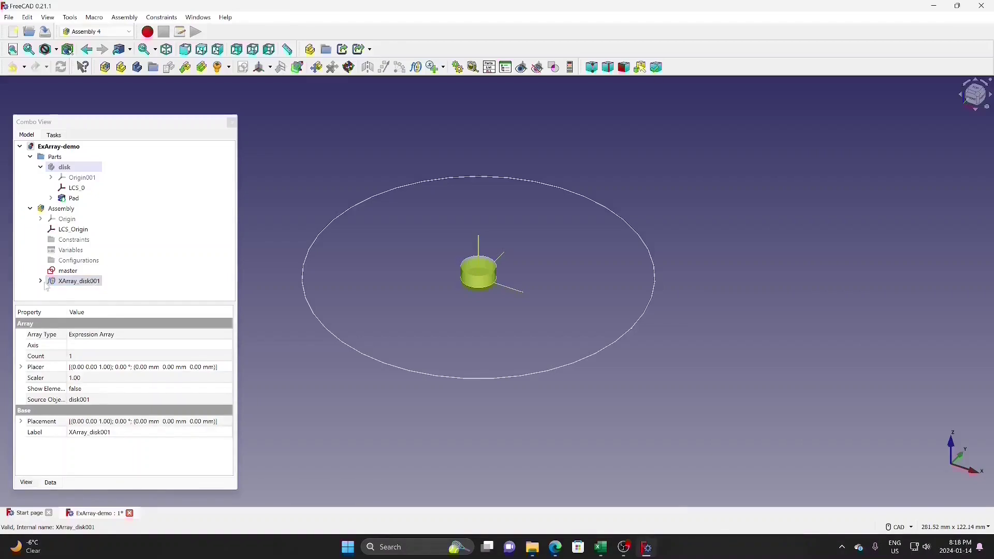
pyautogui.click(77, 281)
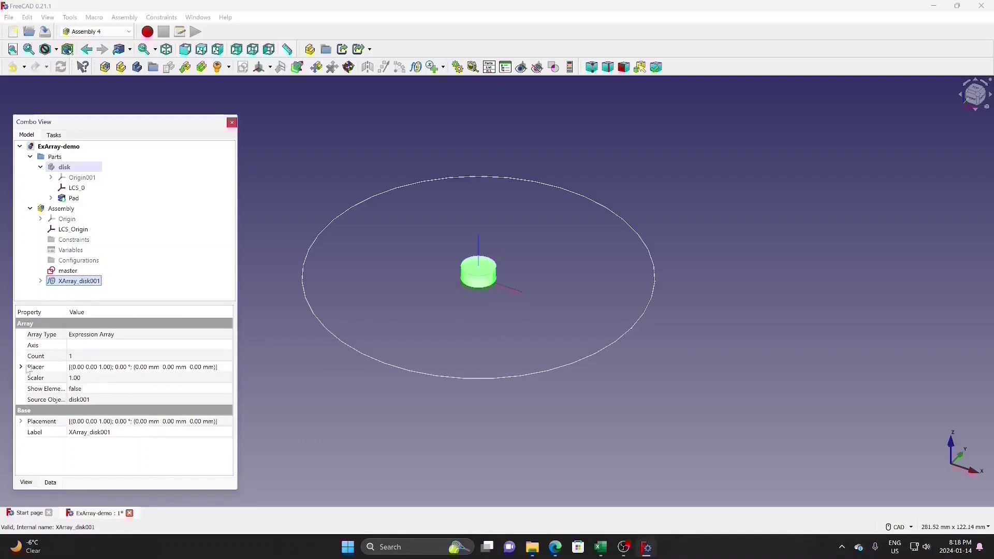
# Step: Set the array's Placer x position to the expression sin(Variables.angle)*Variables.radius
pyautogui.click(21, 367)
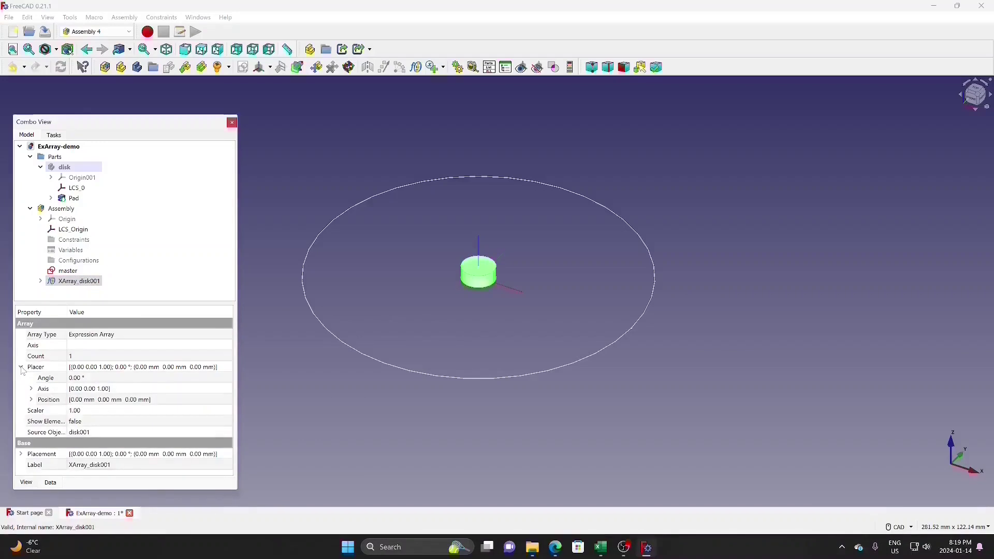
pyautogui.click(31, 400)
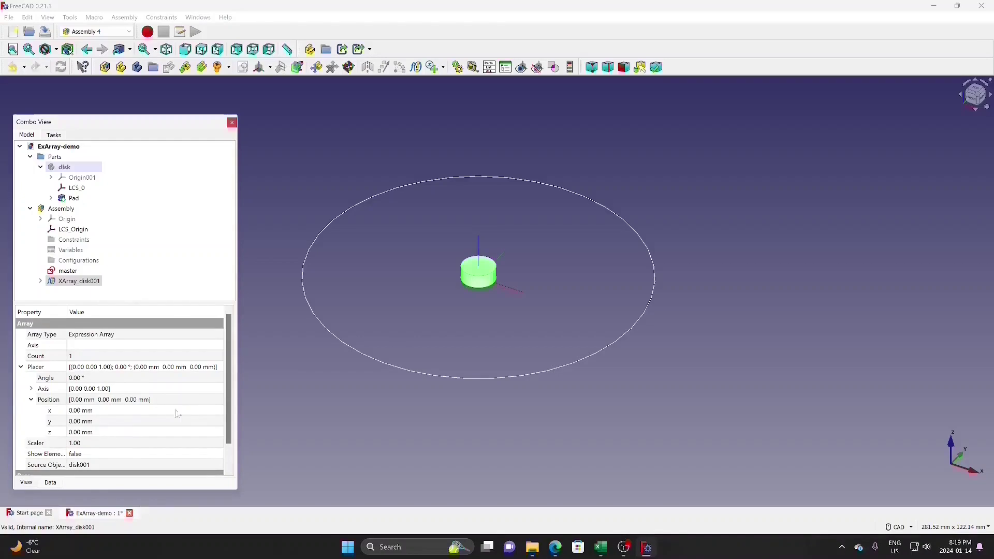
pyautogui.click(205, 412)
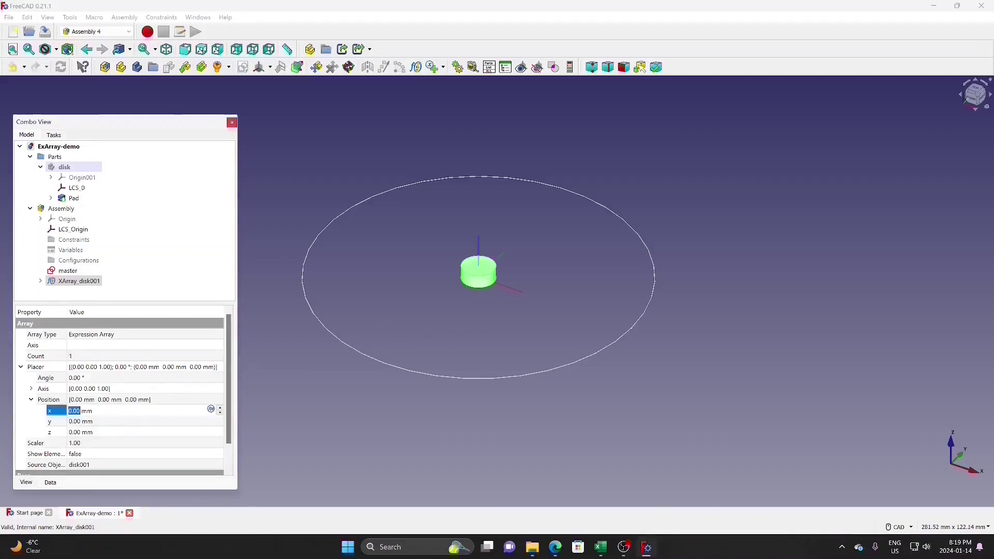
pyautogui.click(212, 410)
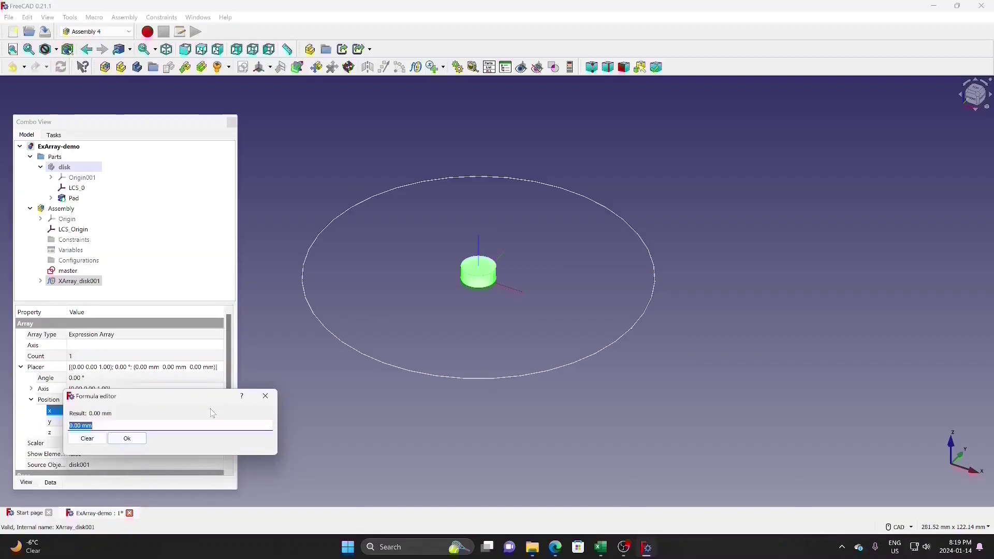
pyautogui.write('sin')
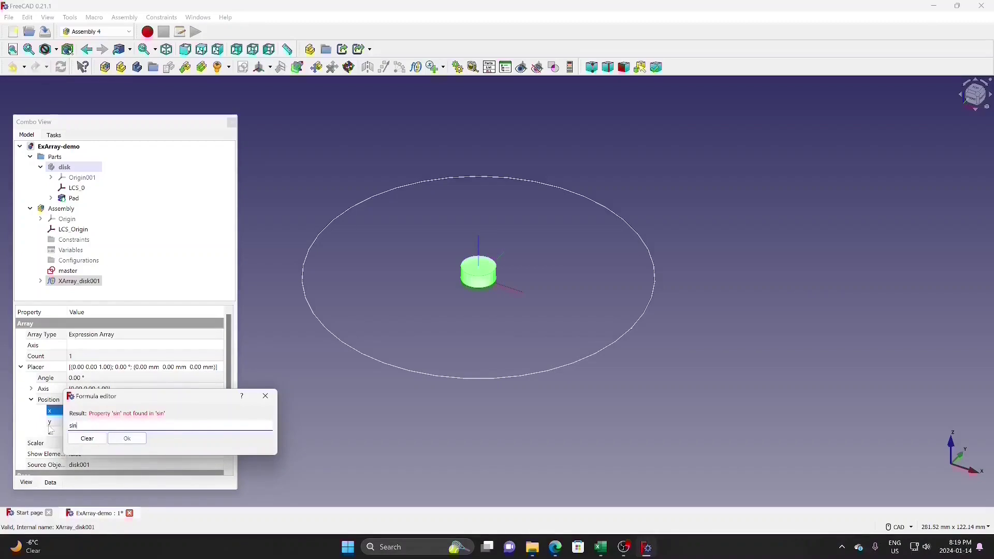
pyautogui.write('(va')
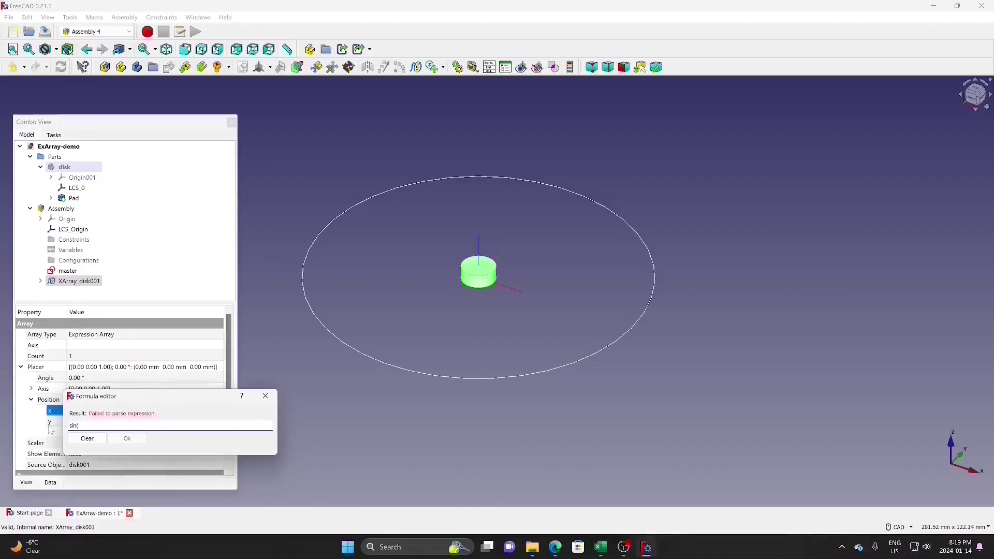
pyautogui.click(95, 437)
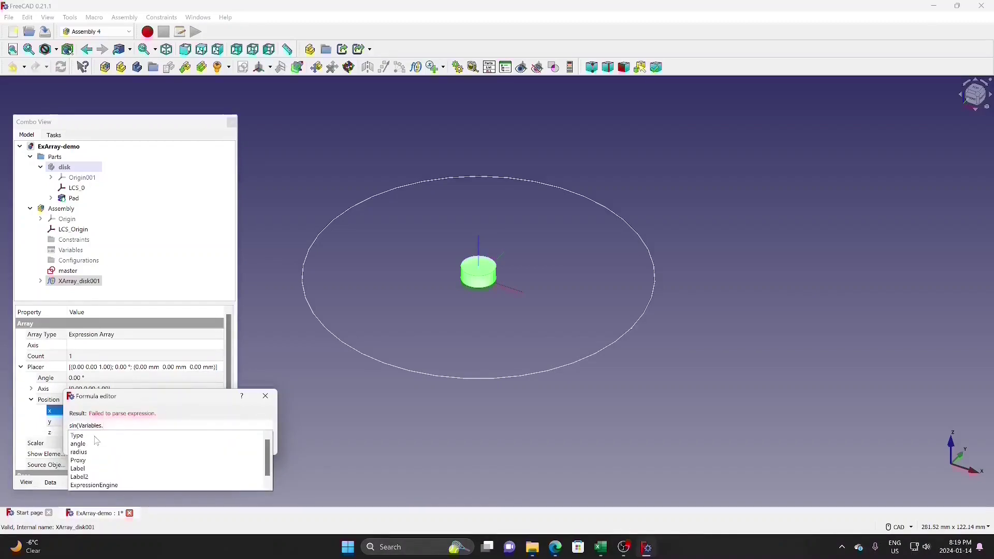
pyautogui.write('ang')
pyautogui.click(91, 437)
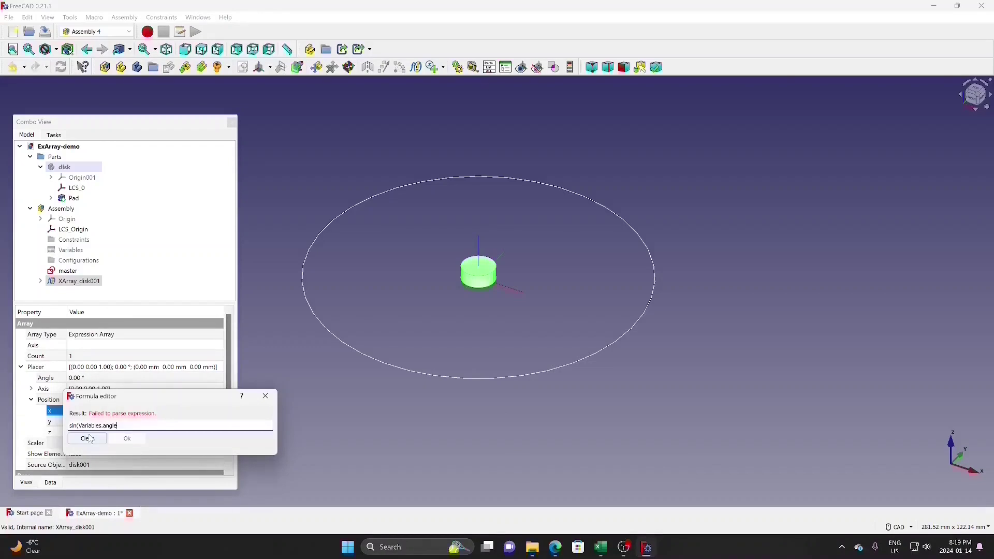
pyautogui.write(')*')
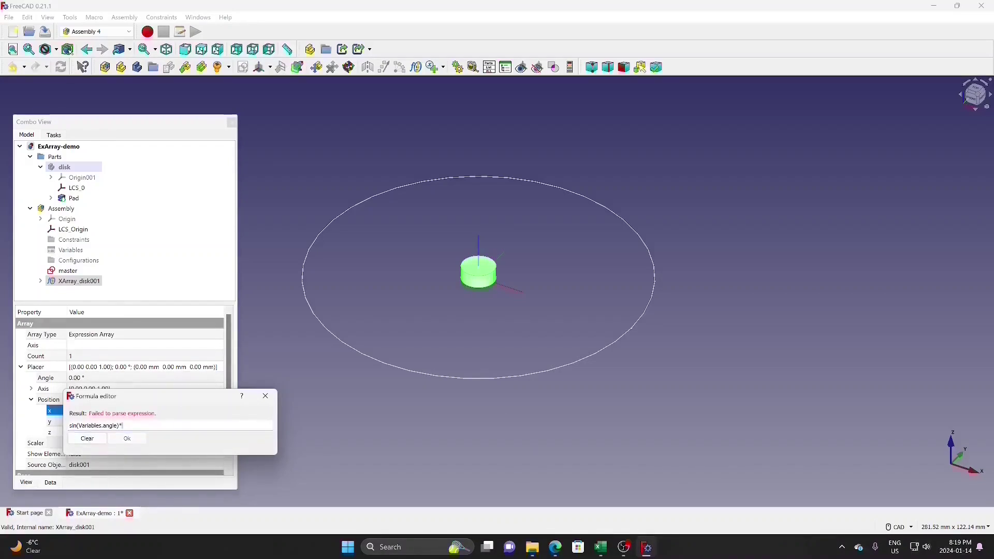
pyautogui.write('va')
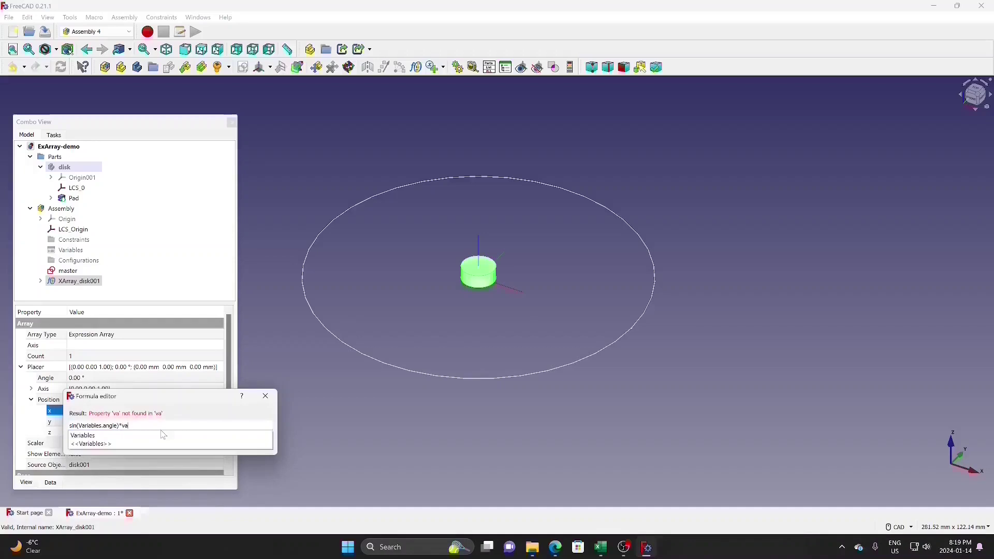
pyautogui.click(104, 438)
pyautogui.click(84, 456)
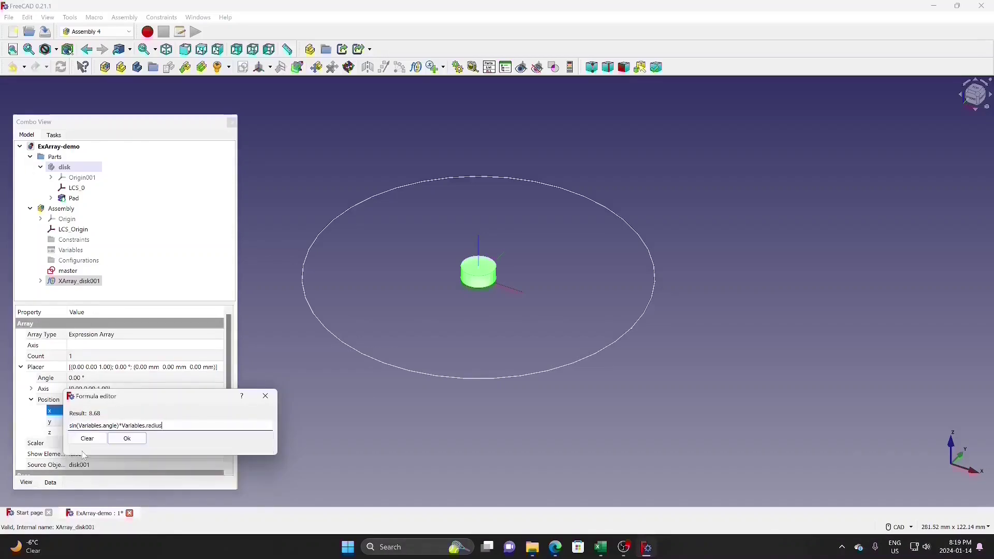
pyautogui.click(136, 439)
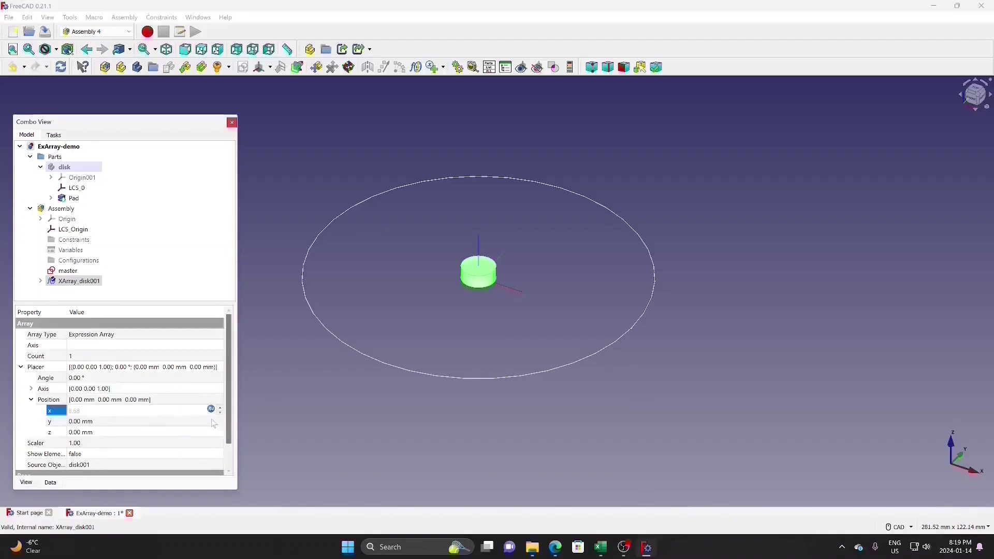
# Step: Set the array's Placer y position to the expression cos(Variables.angle)*Variables.radius
pyautogui.click(206, 424)
pyautogui.click(211, 420)
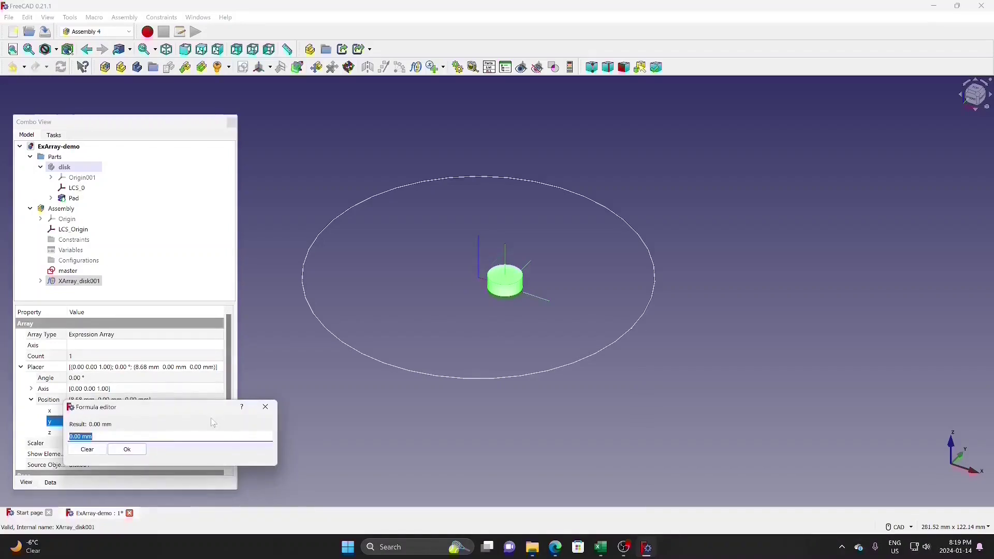
pyautogui.write('cos')
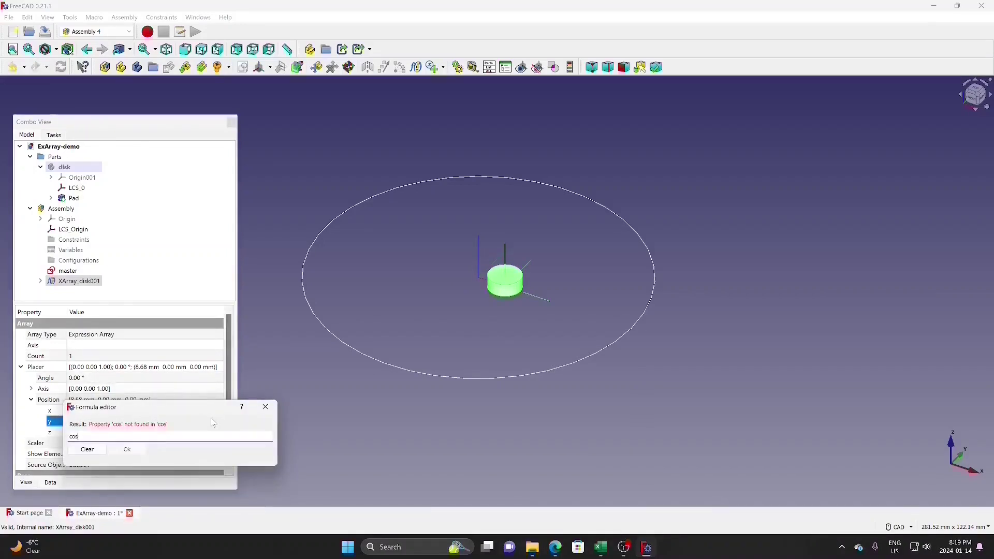
pyautogui.write('(var')
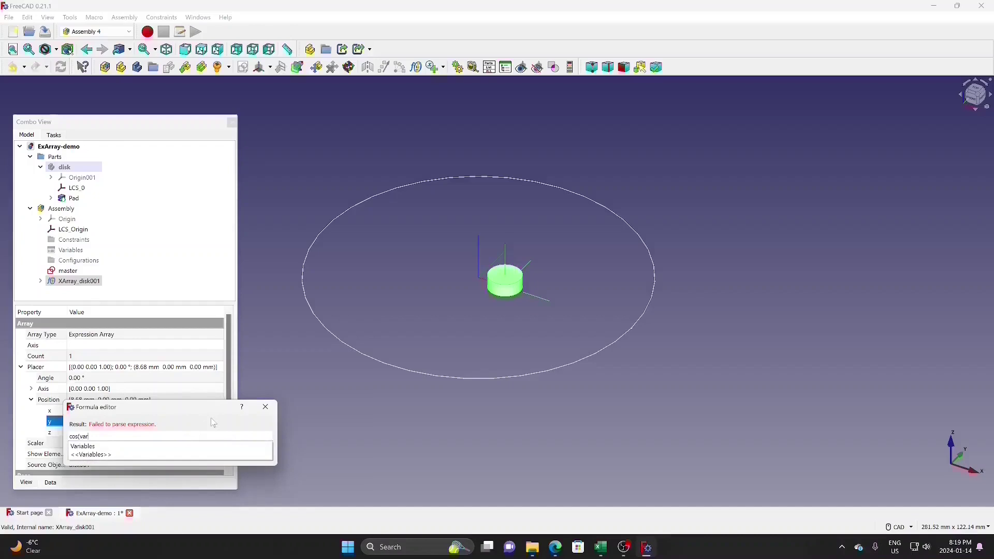
pyautogui.click(83, 446)
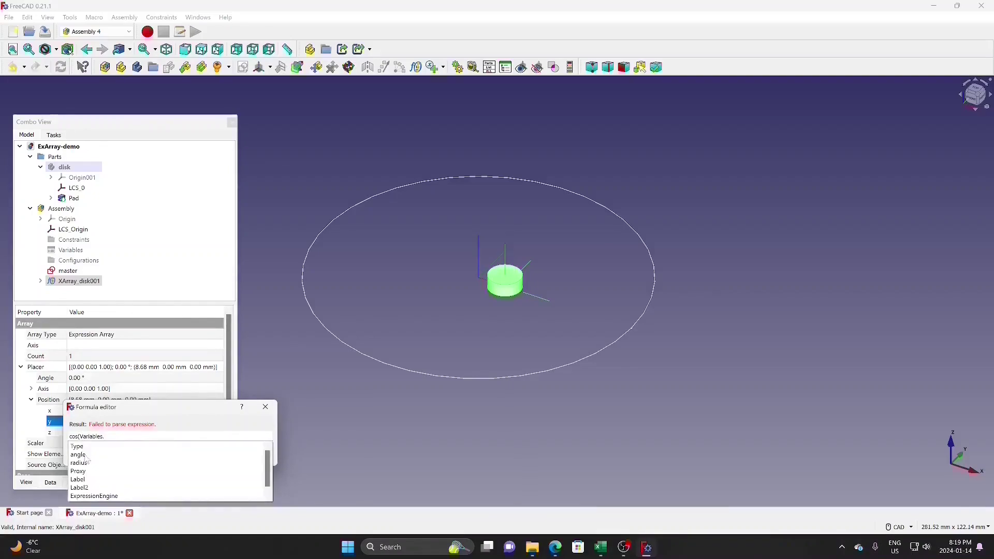
pyautogui.click(84, 455)
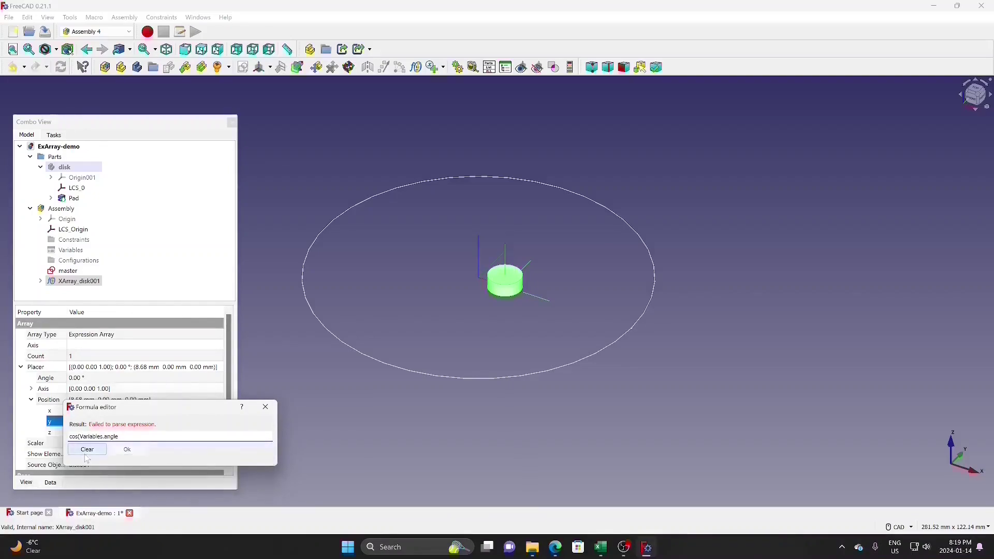
pyautogui.write(')*va')
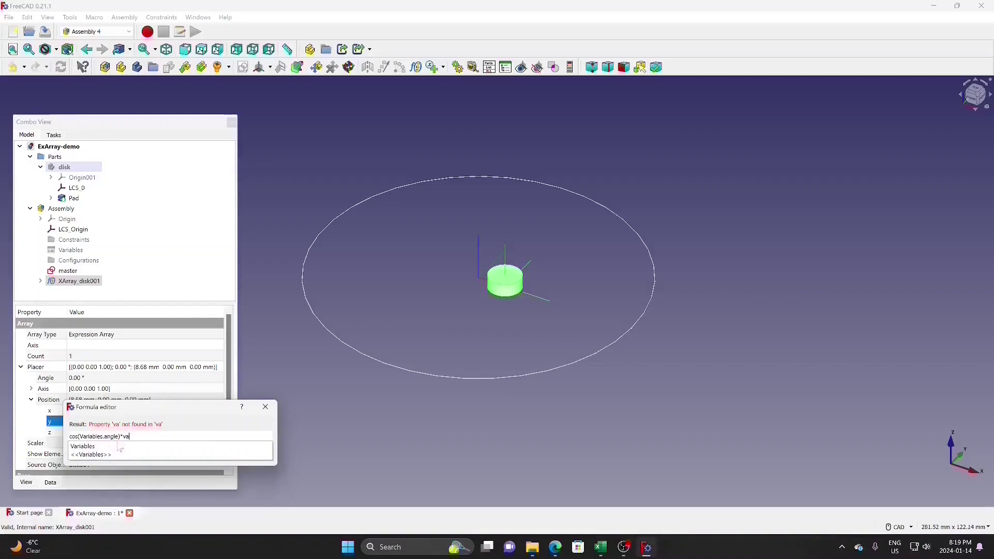
pyautogui.click(93, 446)
pyautogui.click(96, 462)
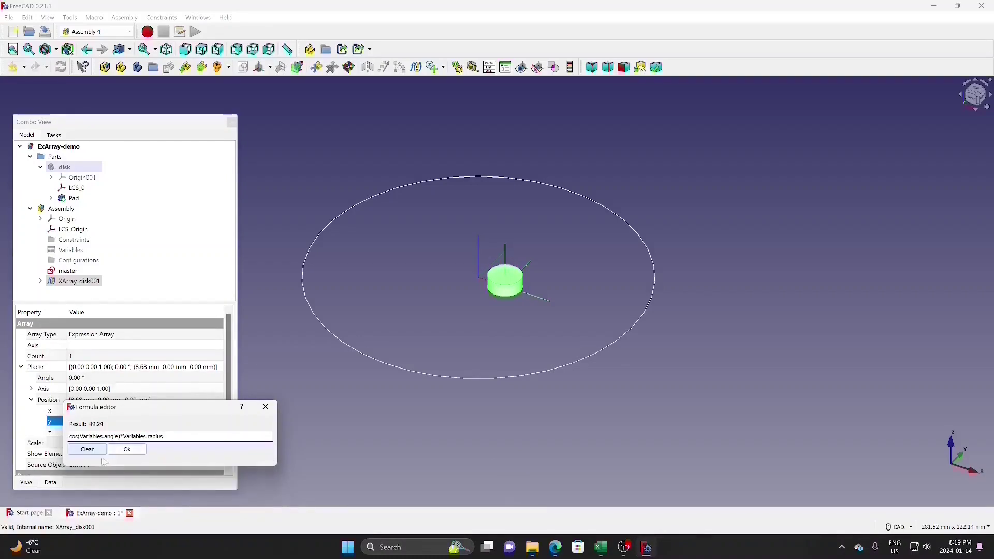
pyautogui.click(129, 450)
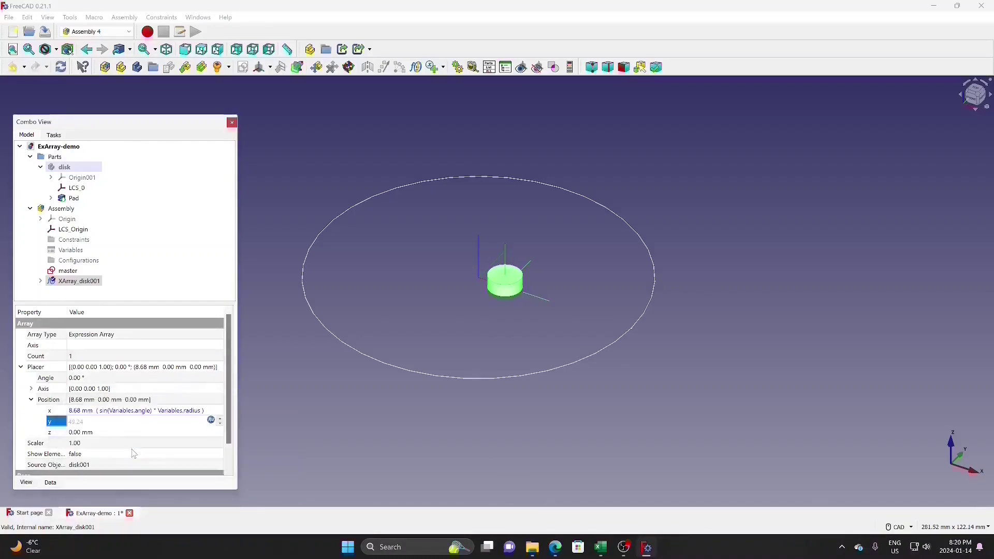
pyautogui.click(254, 412)
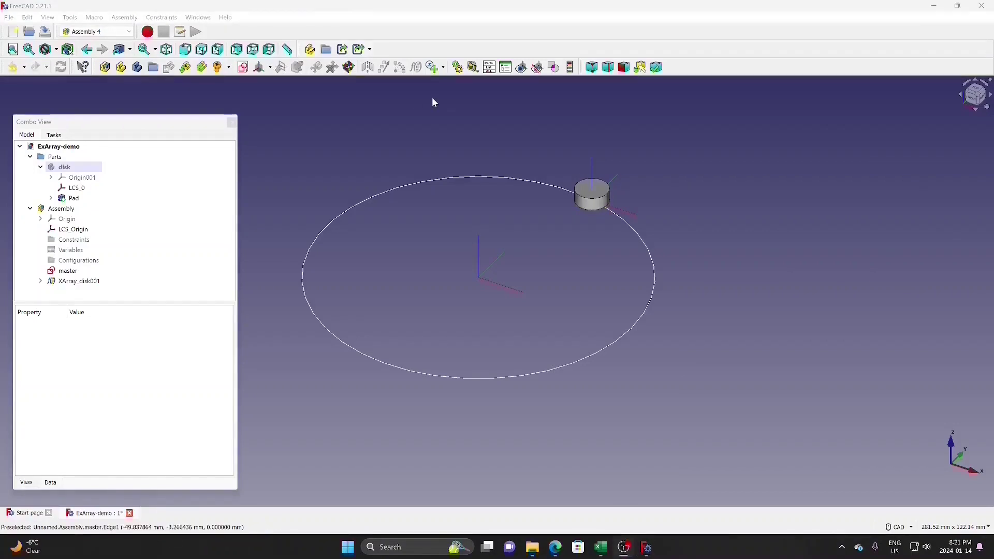
# Step: Animate the assembly's angle variable over a range from 0 to 360 and run the animation
pyautogui.click(459, 68)
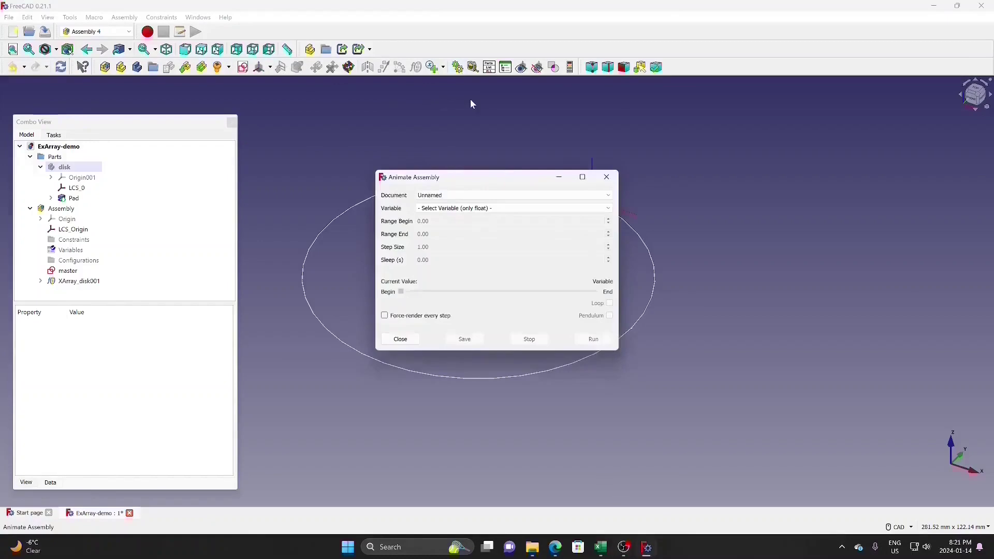
pyautogui.moveTo(497, 178); pyautogui.dragTo(816, 124)
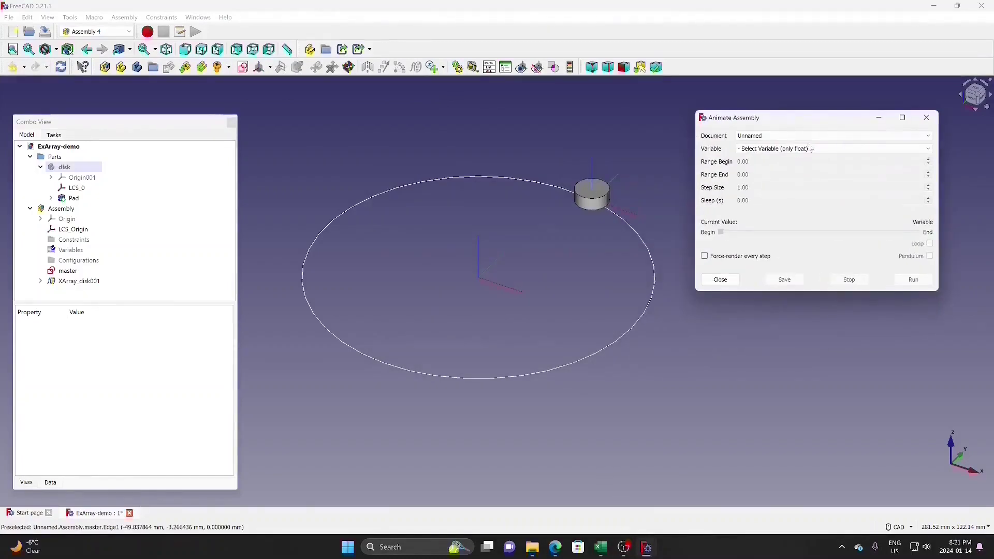
pyautogui.click(811, 149)
pyautogui.click(751, 165)
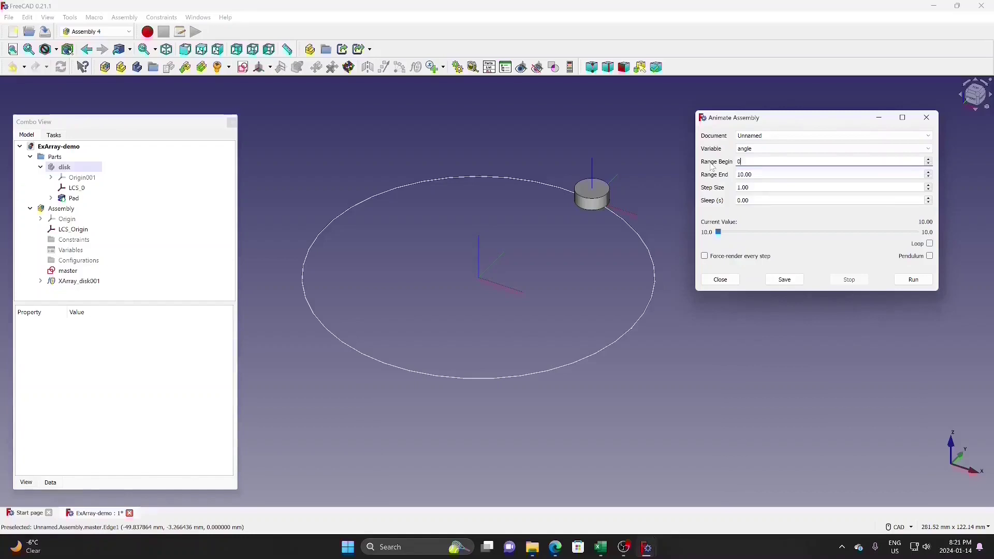
pyautogui.press('Tab')
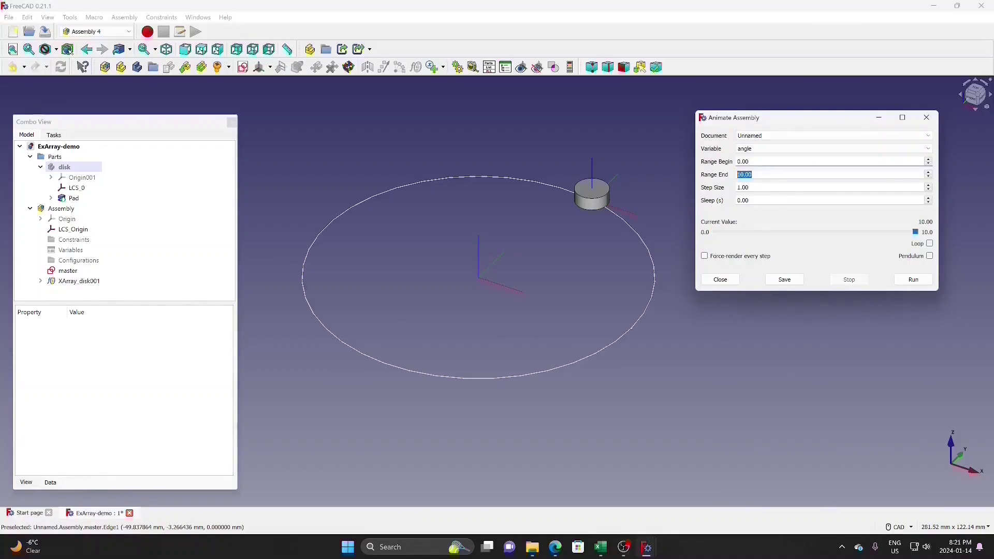
pyautogui.write('360')
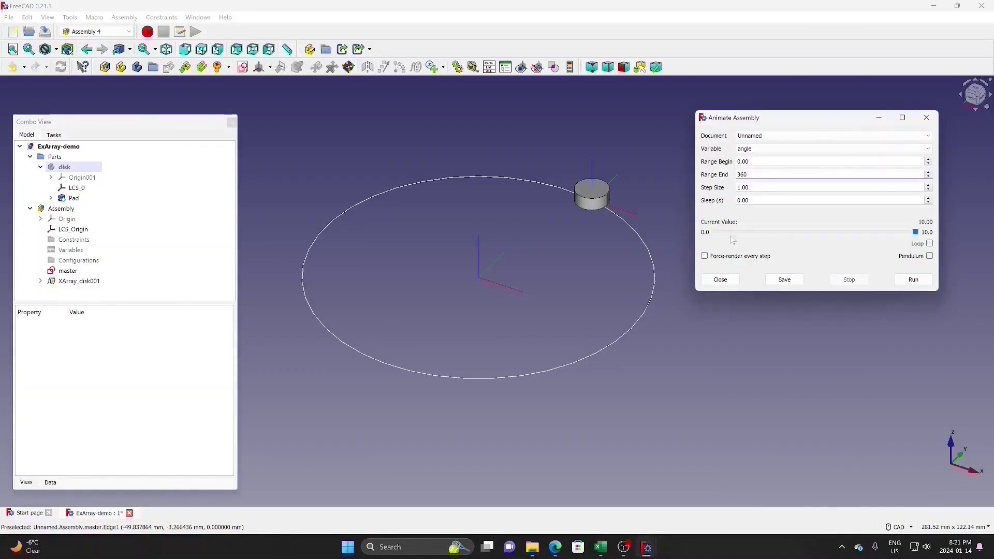
pyautogui.click(912, 280)
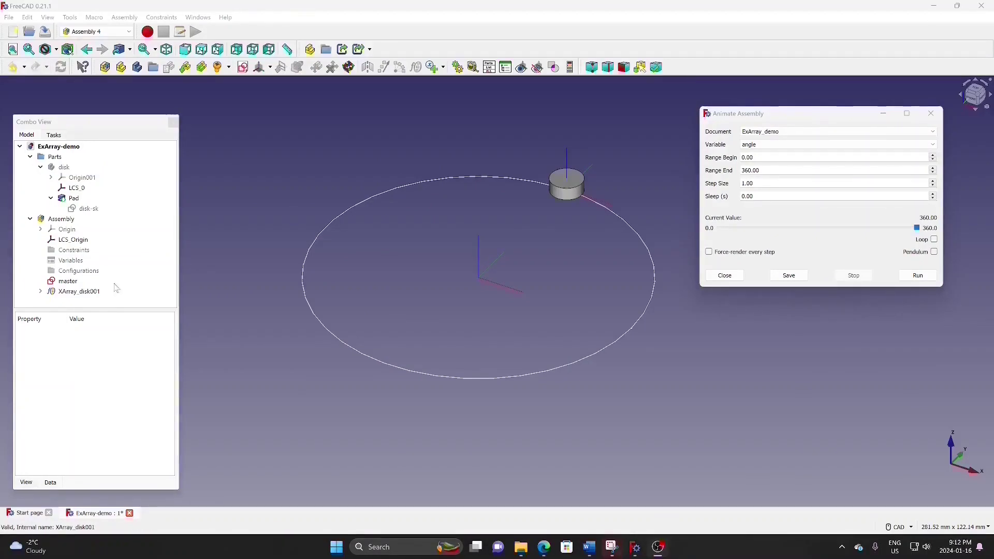
# Step: Set the disk array's count to 6, reselect the array and expand its Placer properties
pyautogui.click(95, 292)
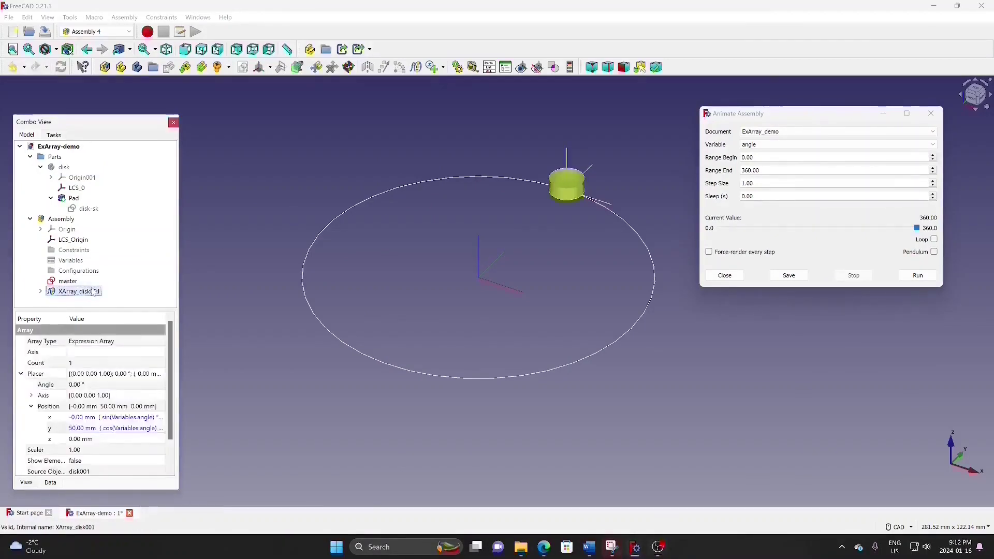
pyautogui.click(80, 363)
pyautogui.write('6')
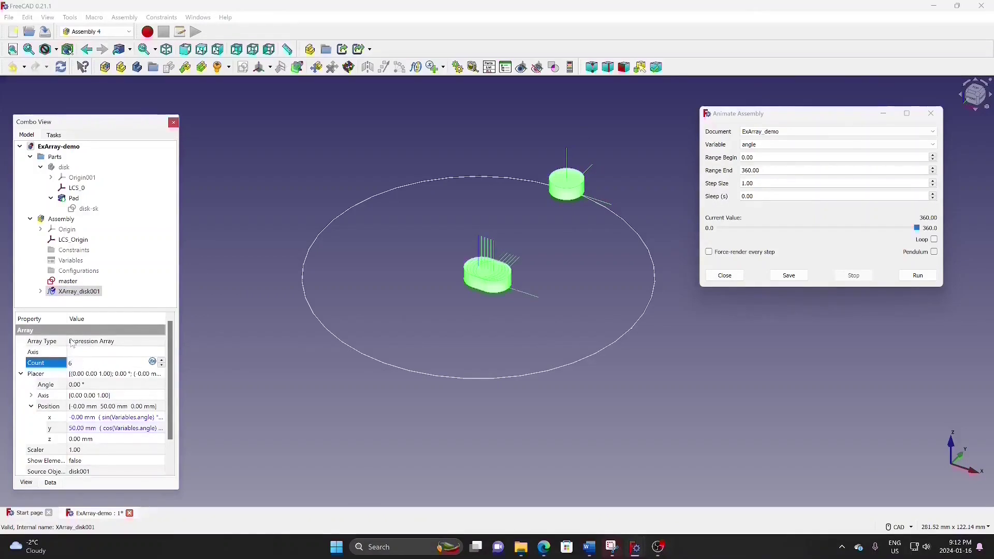
pyautogui.click(246, 354)
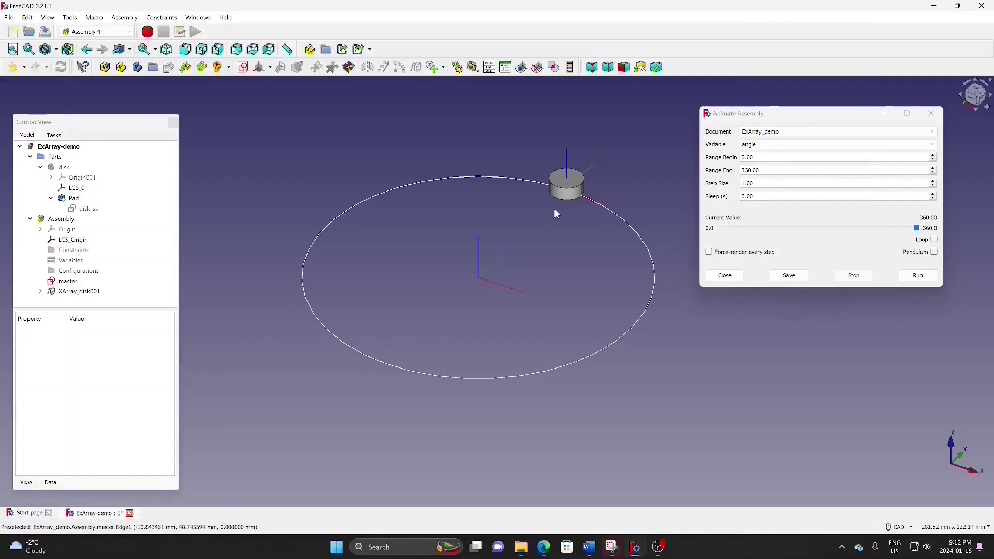
pyautogui.click(78, 292)
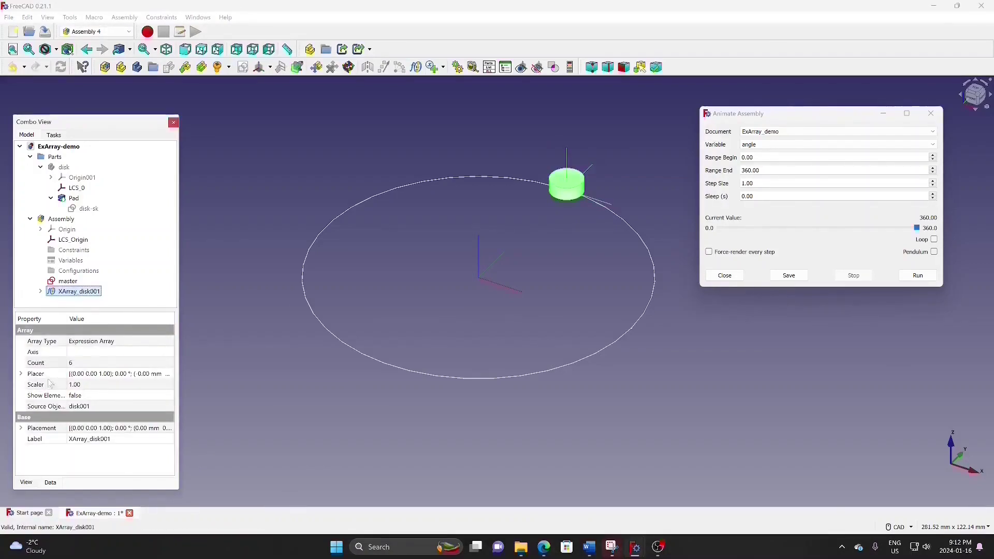
pyautogui.click(21, 374)
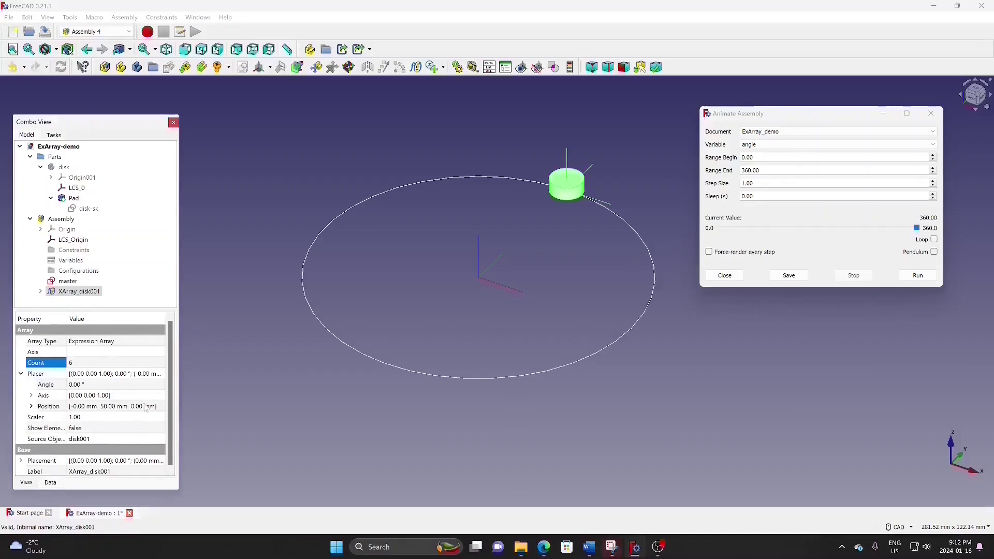
pyautogui.click(147, 409)
pyautogui.press('=')
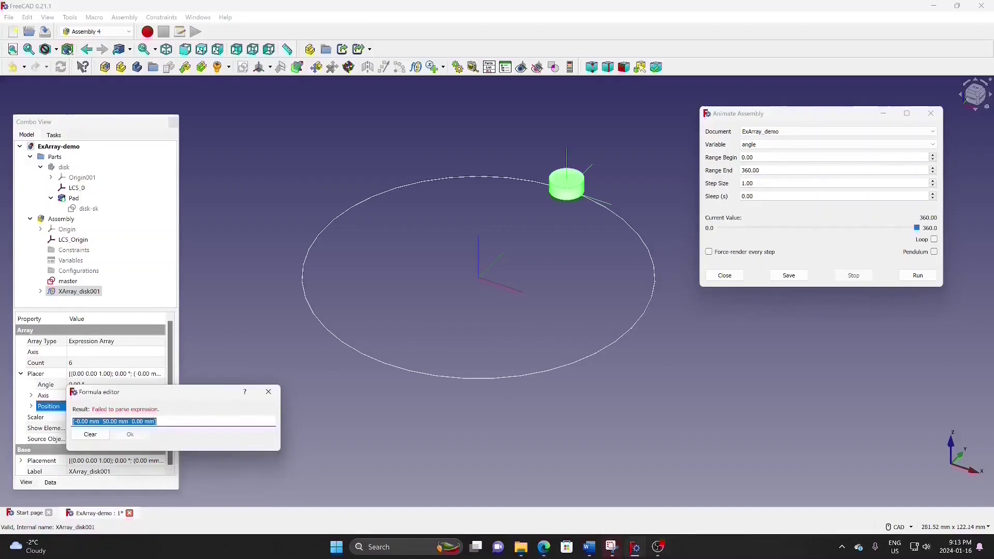
pyautogui.click(268, 392)
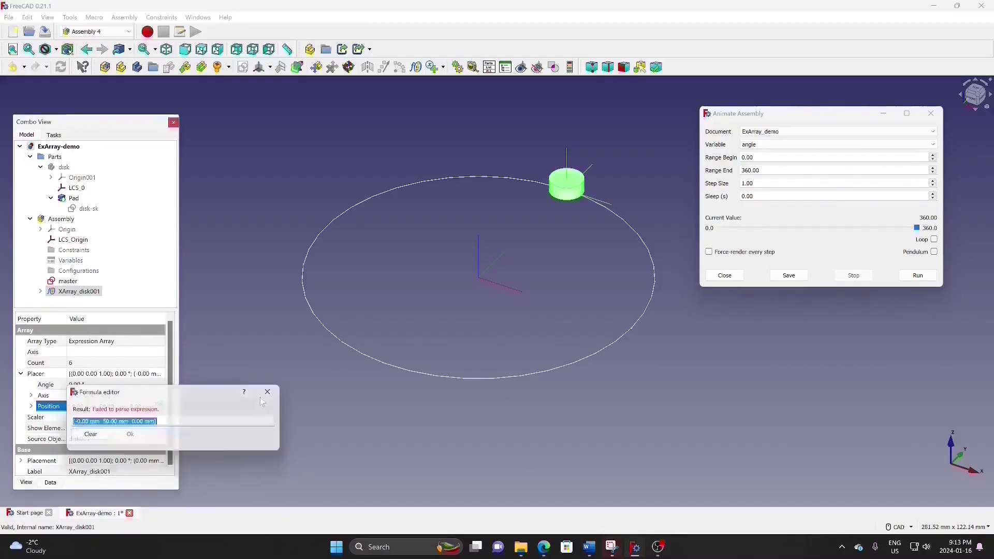
# Step: Change the array's Placer x position expression to sin(Variables.angle-Index*20) * Variables.radius
pyautogui.click(31, 406)
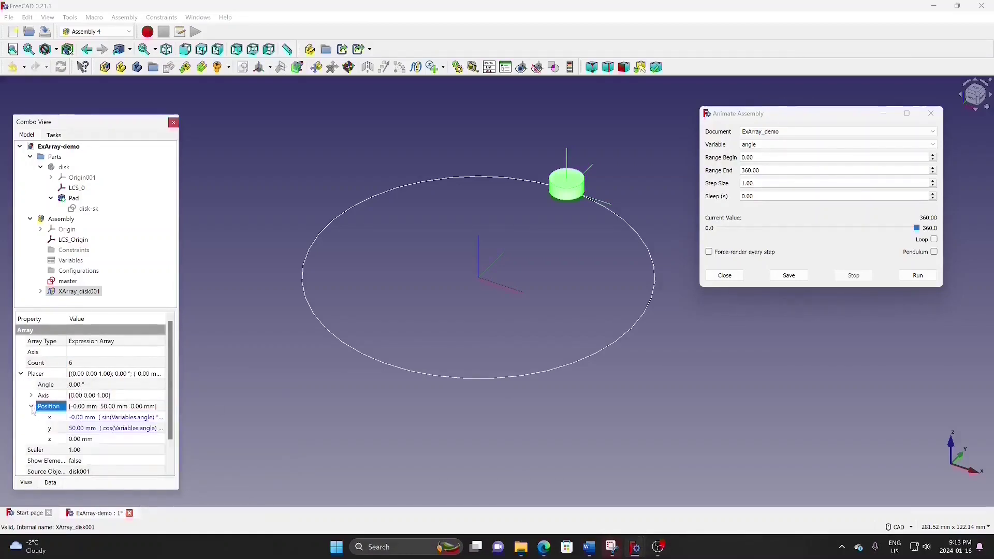
pyautogui.click(157, 418)
pyautogui.click(160, 419)
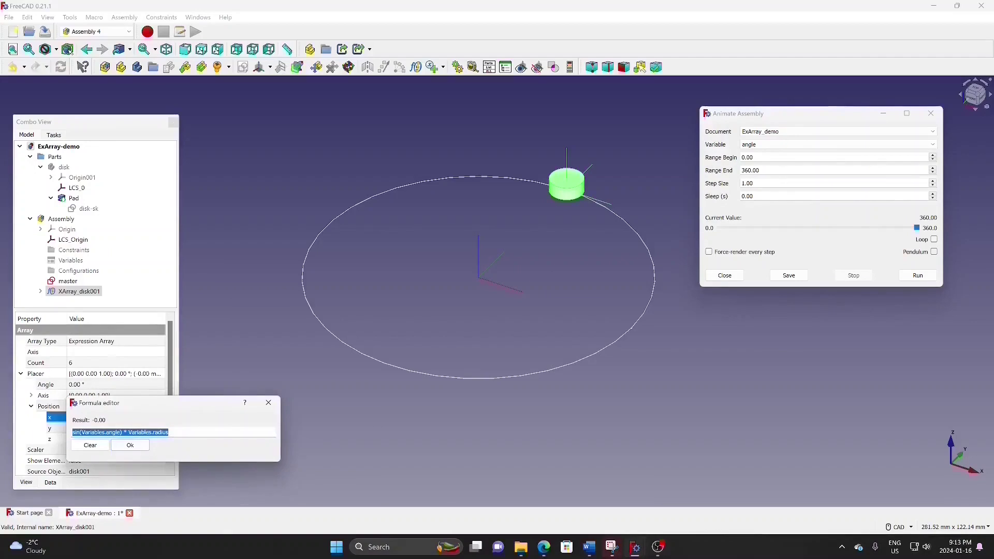
pyautogui.click(169, 433)
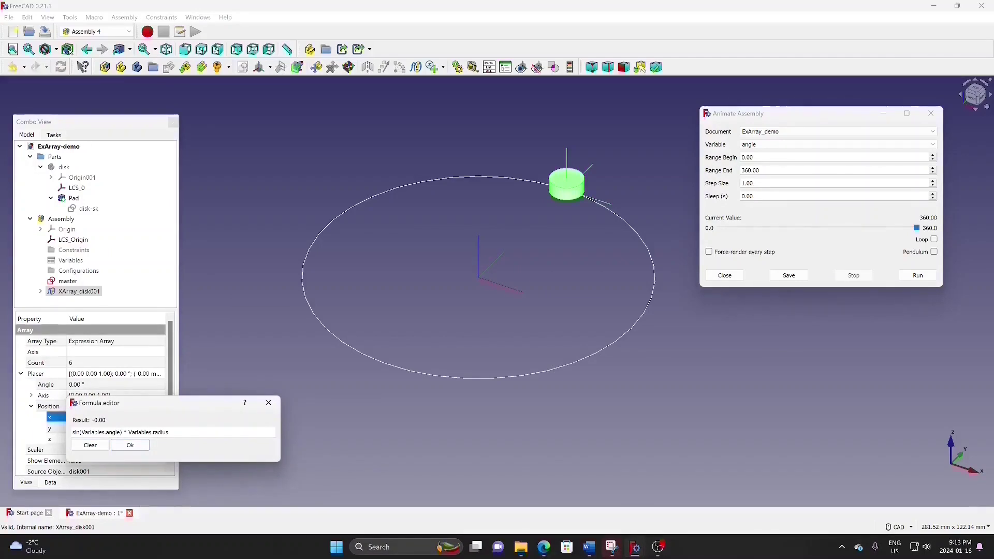
pyautogui.write('-Ind')
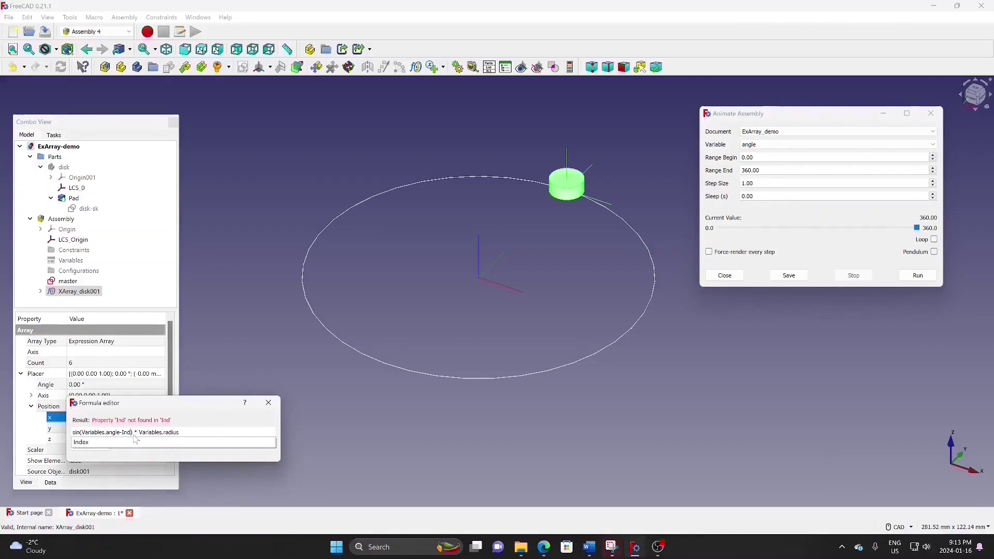
pyautogui.click(90, 443)
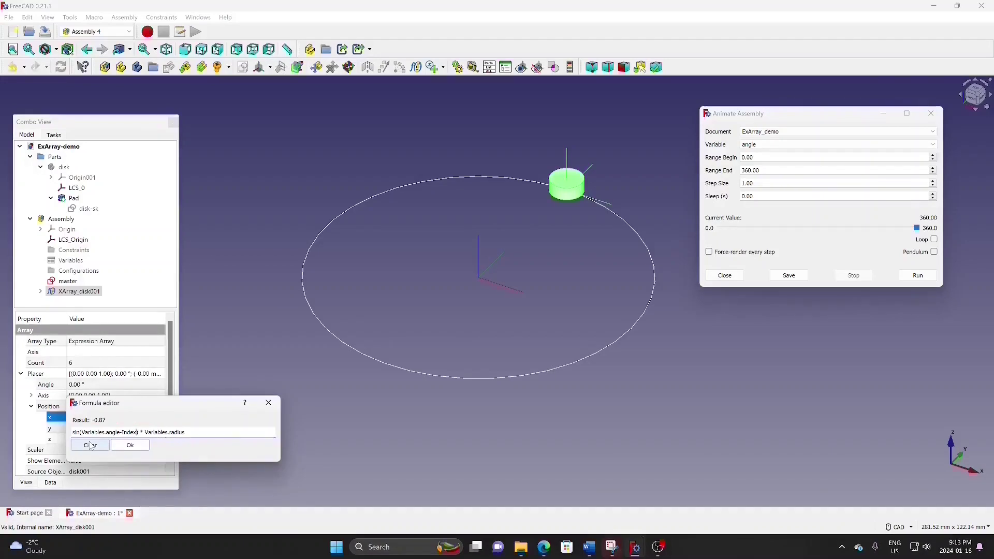
pyautogui.write('*20')
pyautogui.click(130, 446)
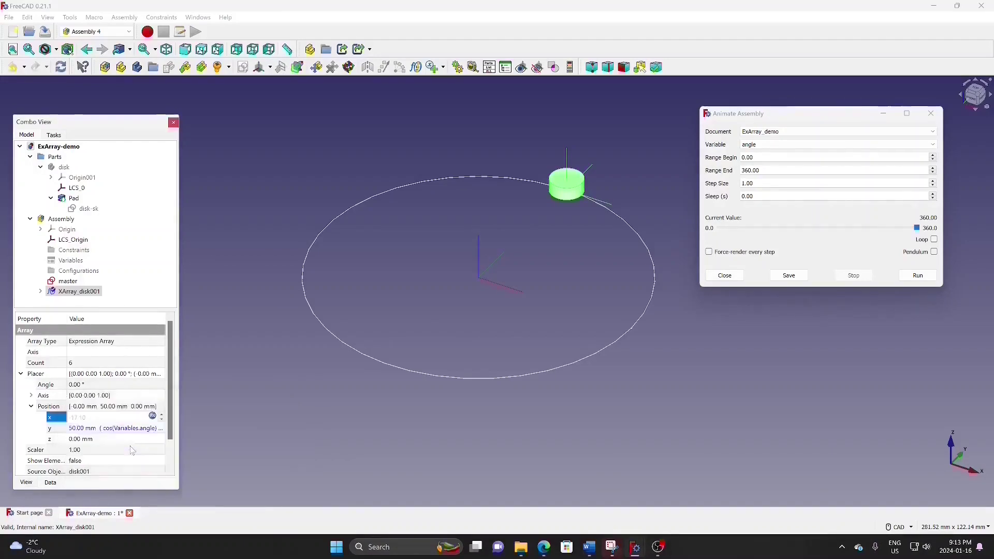
pyautogui.click(154, 440)
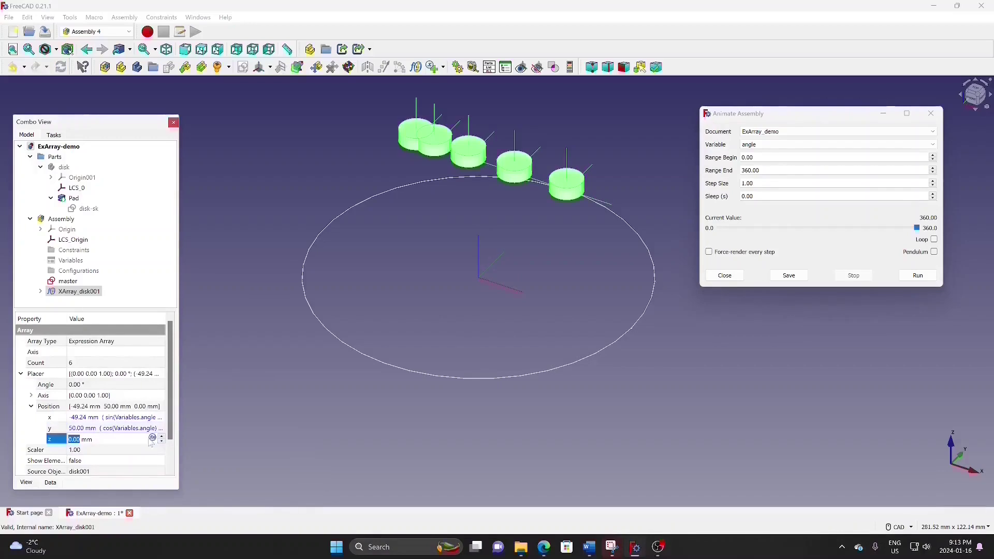
pyautogui.click(153, 438)
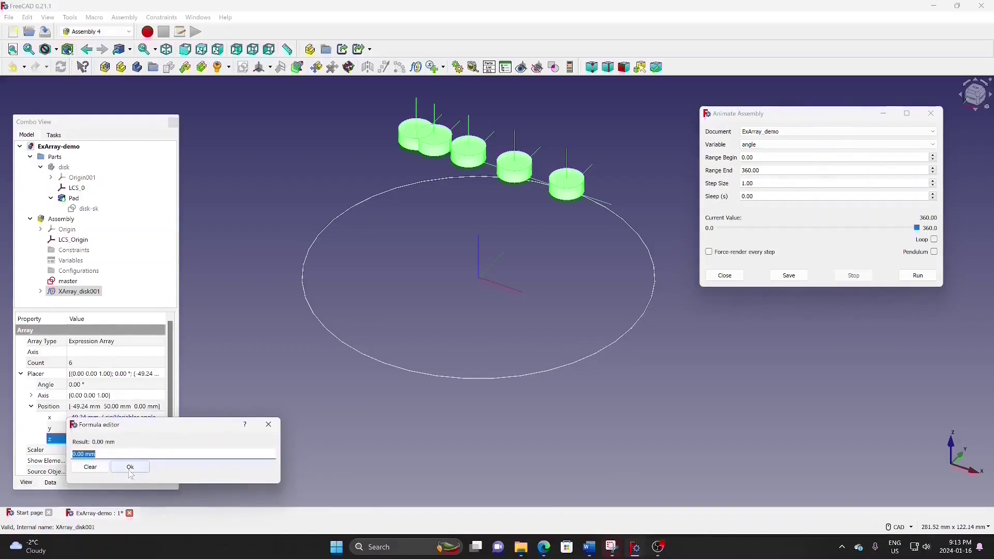
pyautogui.click(268, 425)
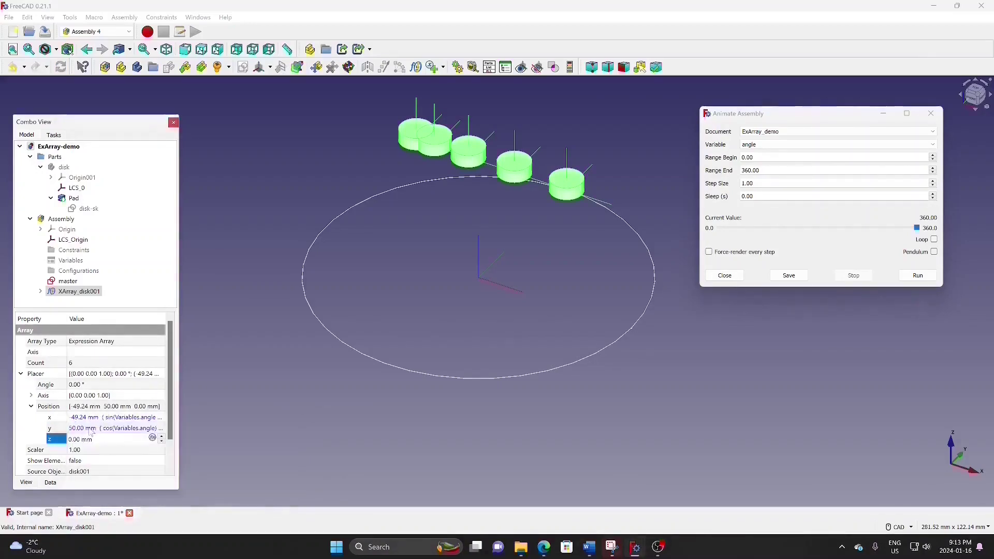
# Step: Change the array's Placer y position expression to cos(Variables.angle-Index*20) * Variables.radius, deselect the array and run the angle animation
pyautogui.click(155, 428)
pyautogui.click(152, 427)
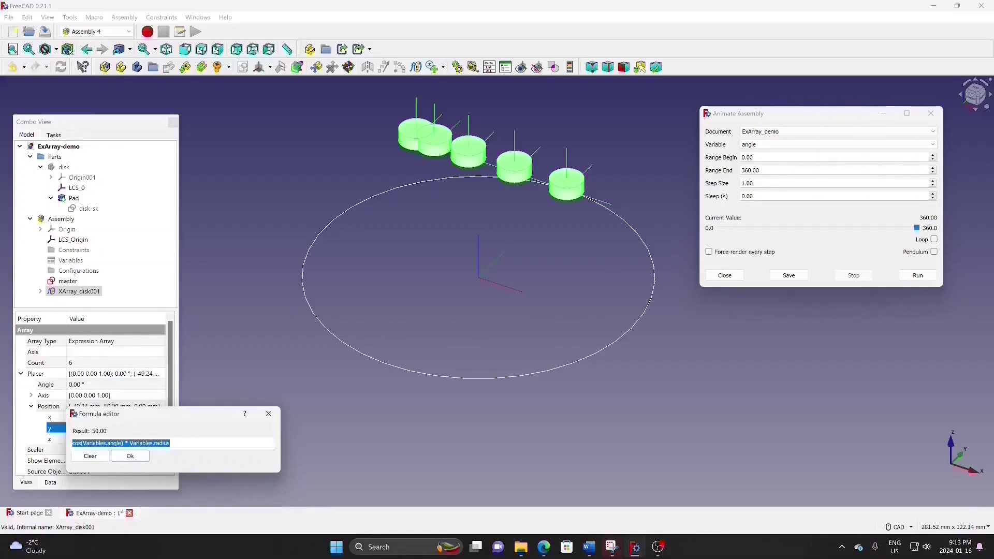
pyautogui.click(126, 443)
pyautogui.write('-')
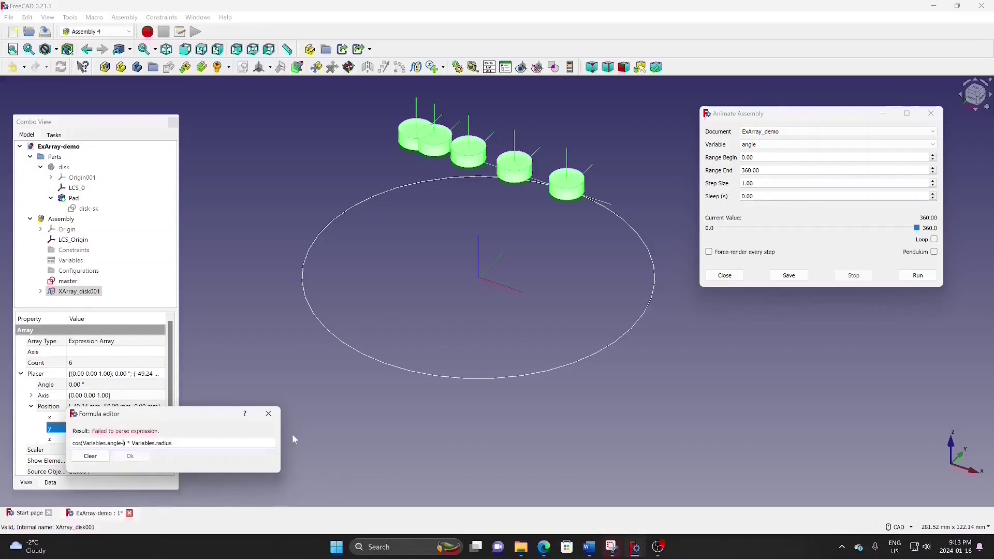
pyautogui.write('Index')
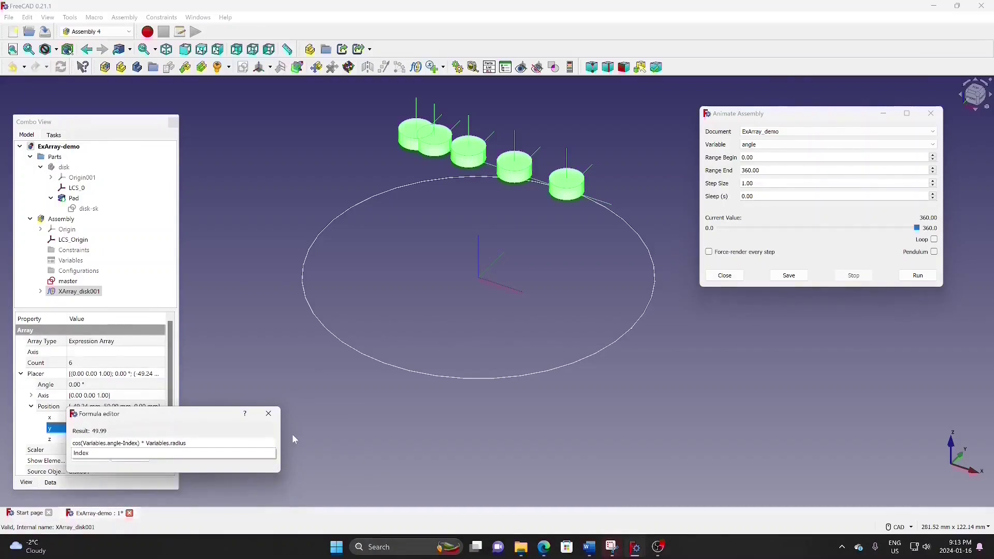
pyautogui.write('*20')
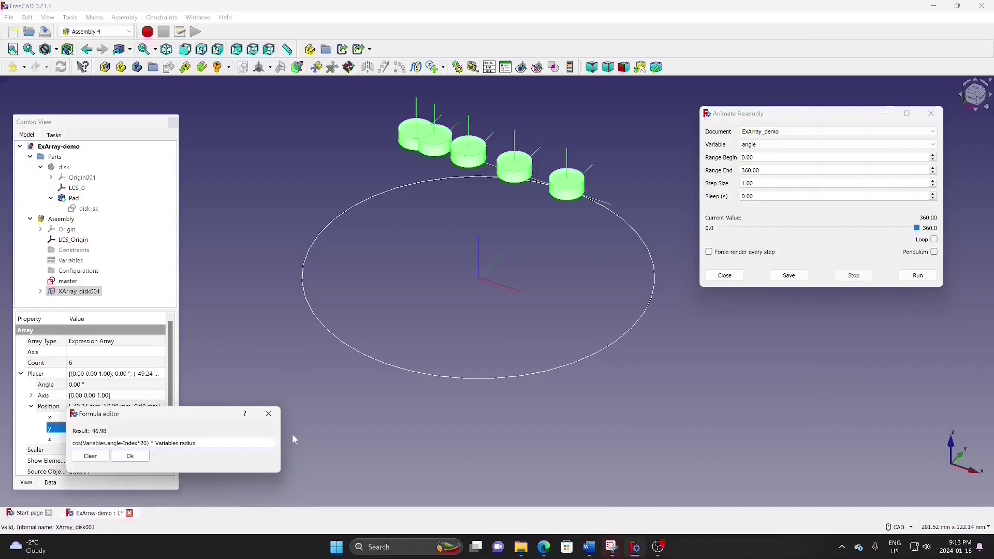
pyautogui.click(134, 456)
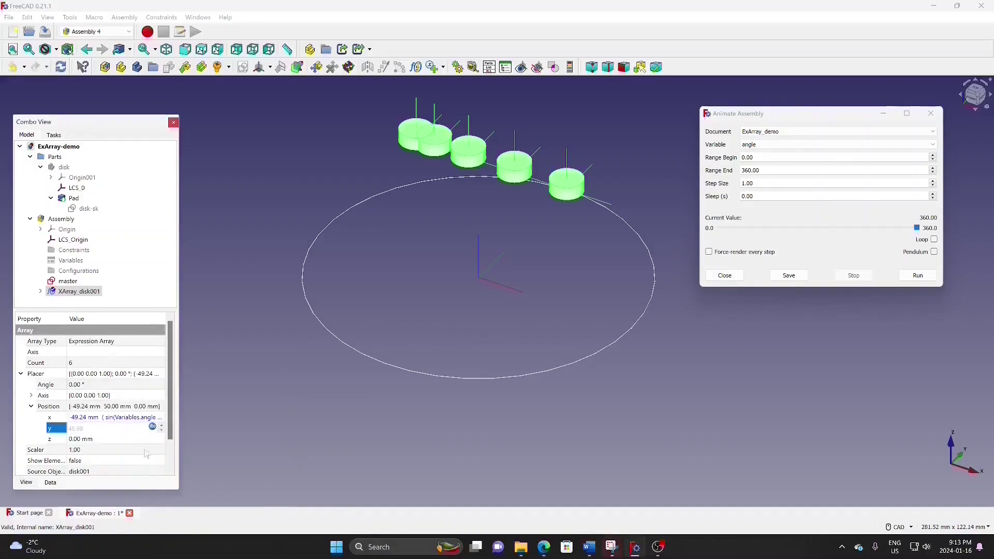
pyautogui.click(411, 380)
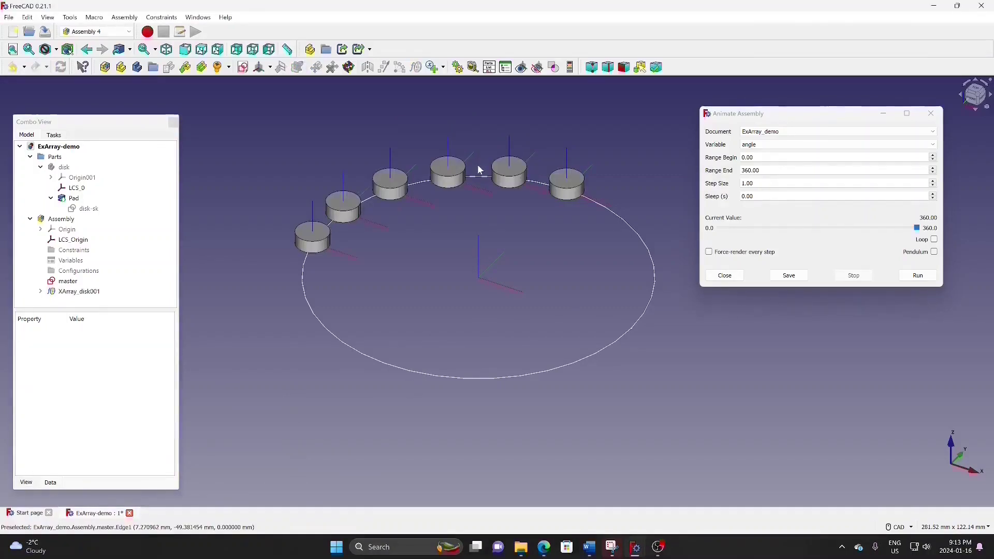
pyautogui.click(922, 277)
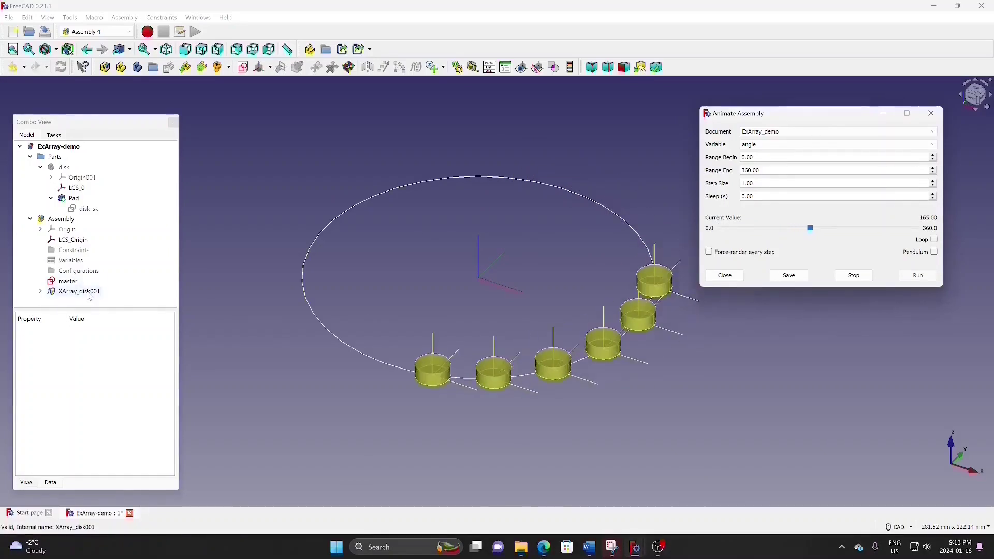
# Step: Set the Show Element property of the XArray_disk001 expression array to true
pyautogui.click(89, 294)
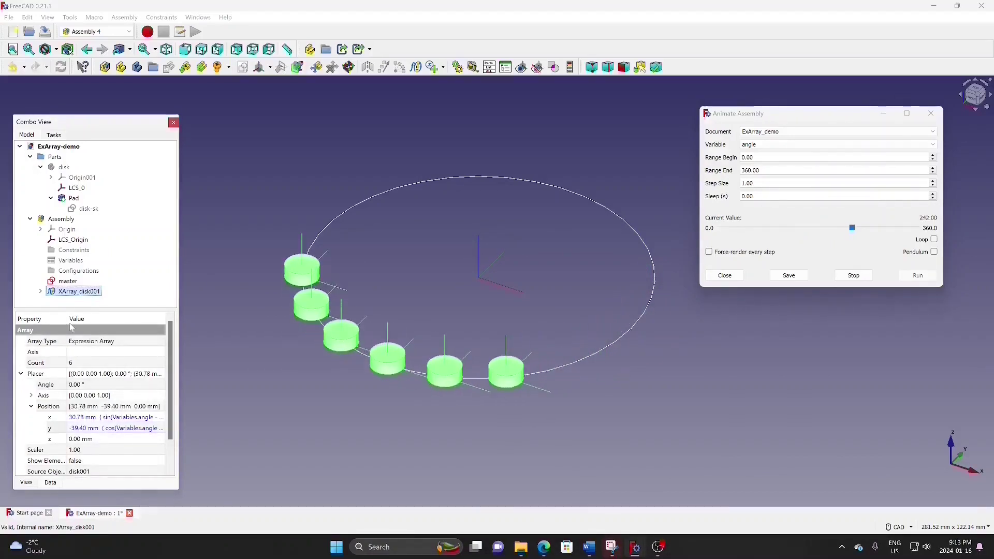
pyautogui.click(50, 427)
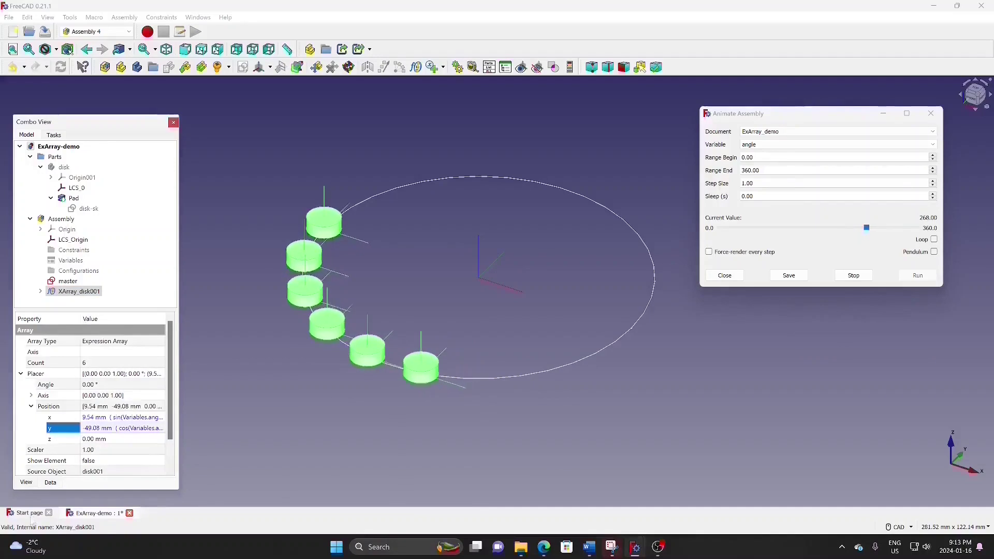
pyautogui.click(131, 462)
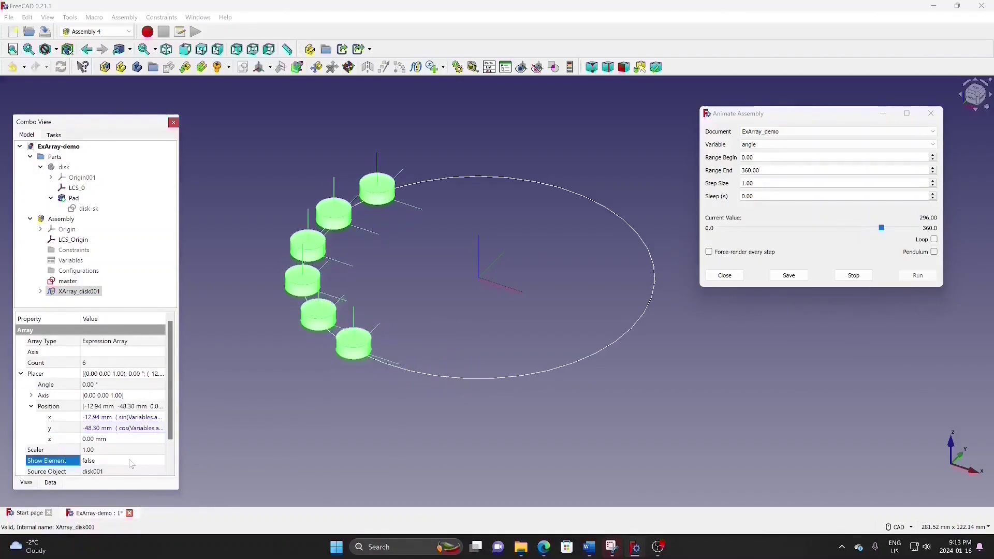
pyautogui.click(132, 462)
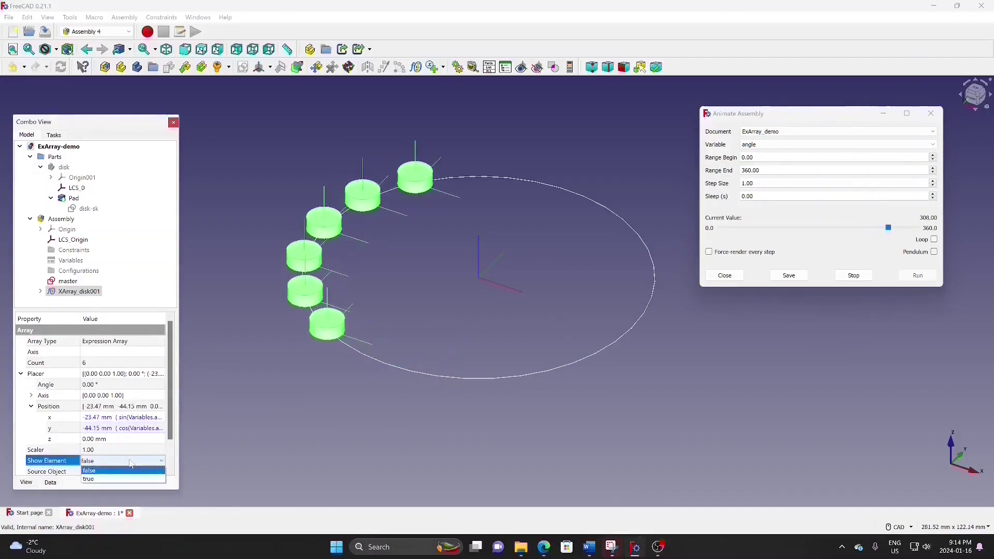
pyautogui.click(110, 480)
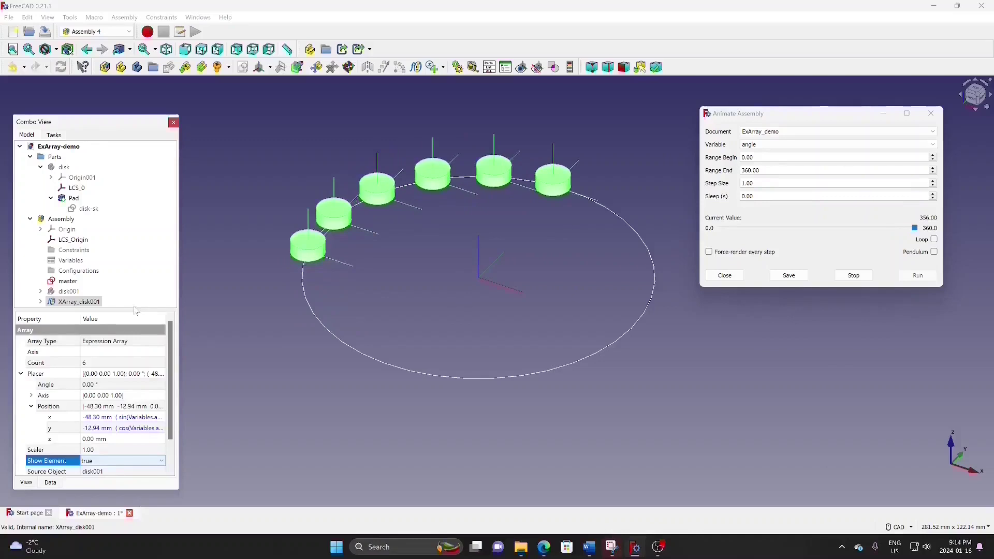
# Step: Enlarge the model tree area and expand XArray_disk001 to view its individual disk elements
pyautogui.moveTo(136, 310); pyautogui.dragTo(128, 366)
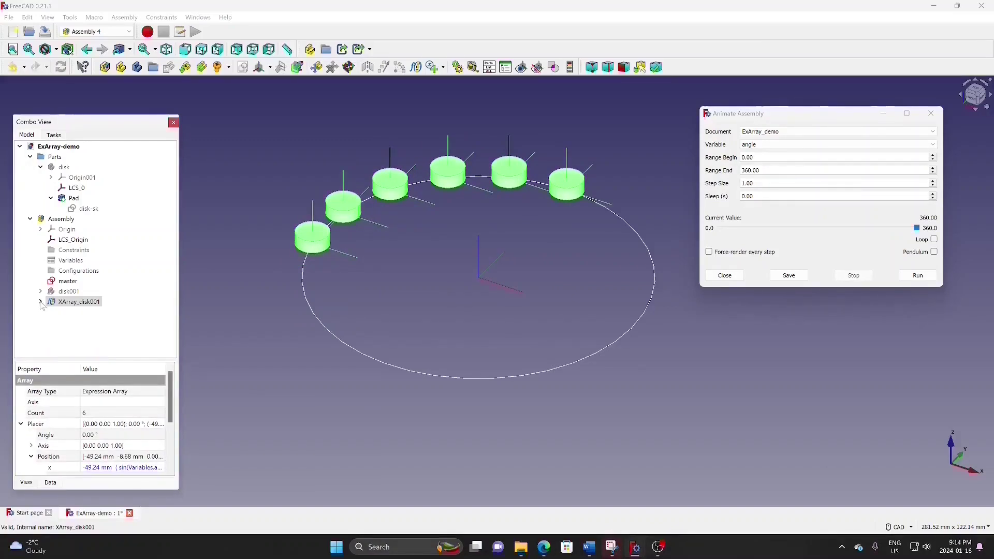
pyautogui.click(40, 302)
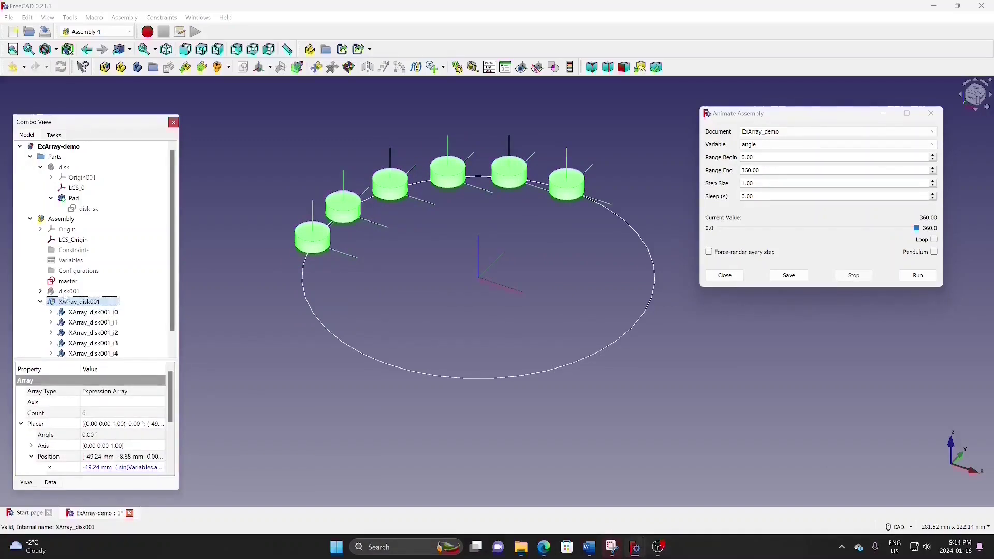
pyautogui.scroll(-1, 174, 260)
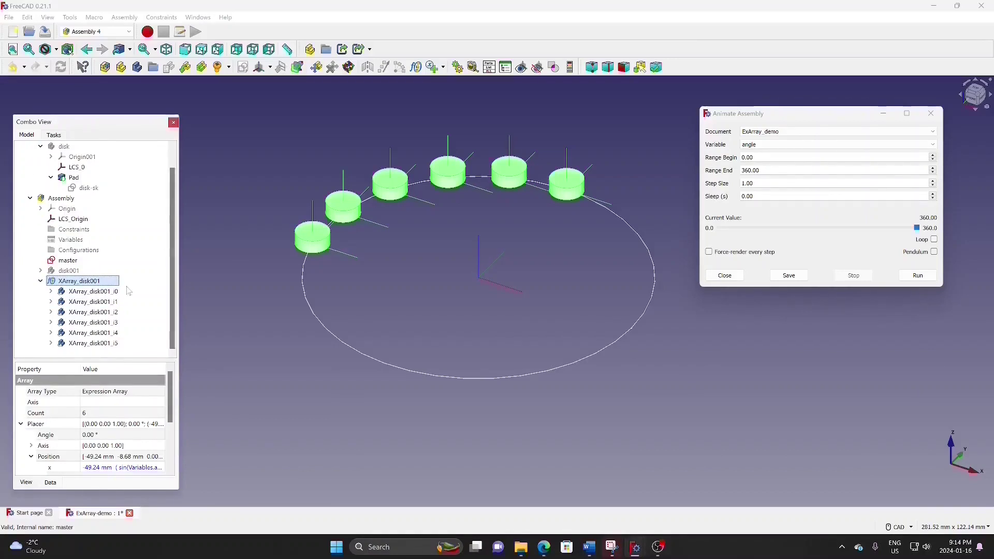